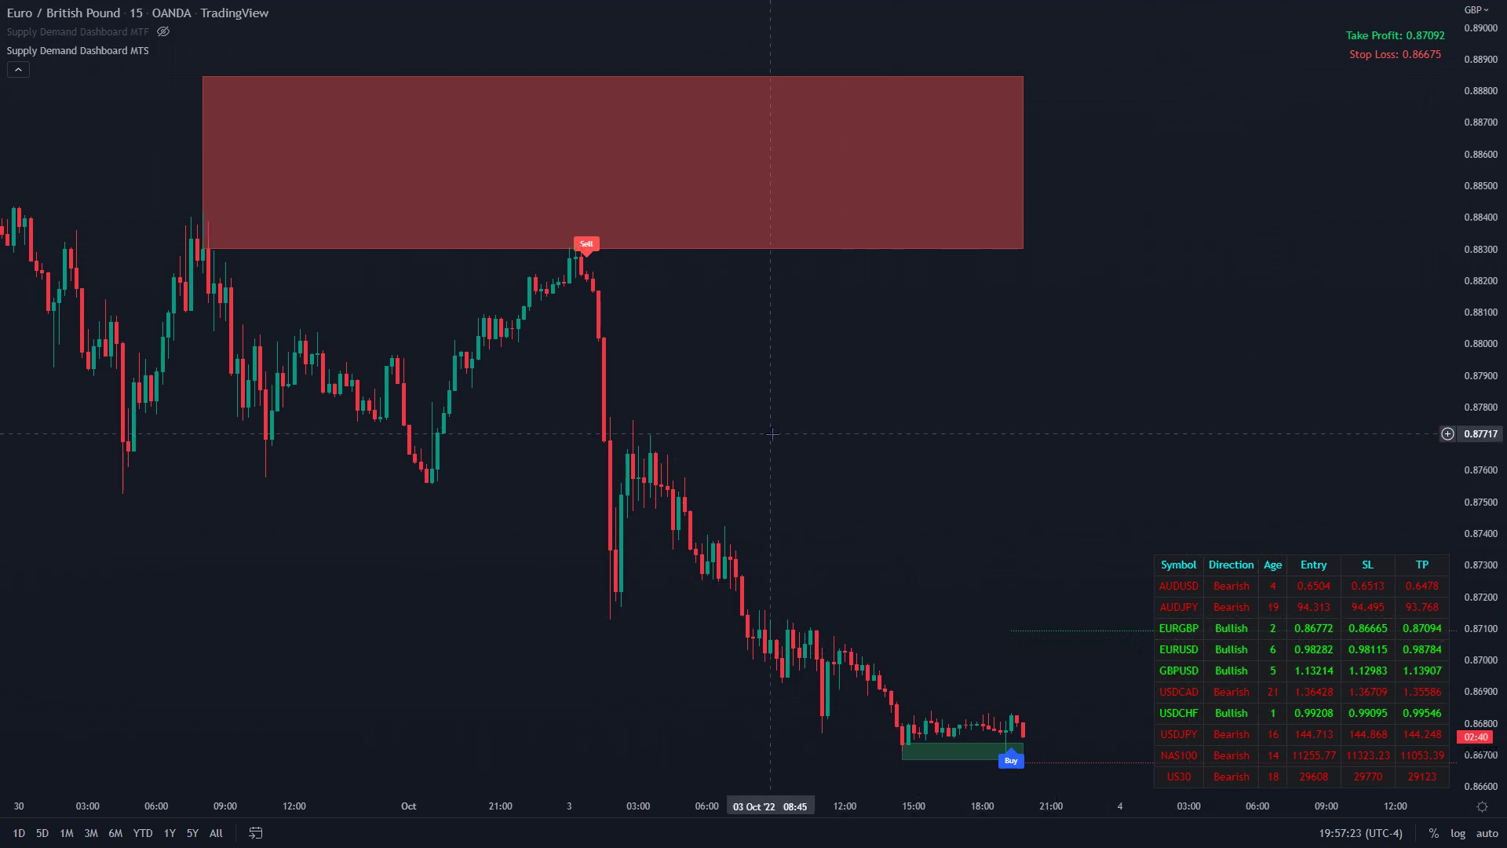
- Examine the EURGBP 15-minute chart's supply and demand zones, buy and sell signals, and take-profit and stop-loss lines against the dashboard table
{"action": "scroll", "coordinate": [771, 434], "scroll_direction": "down", "scroll_amount": 1}
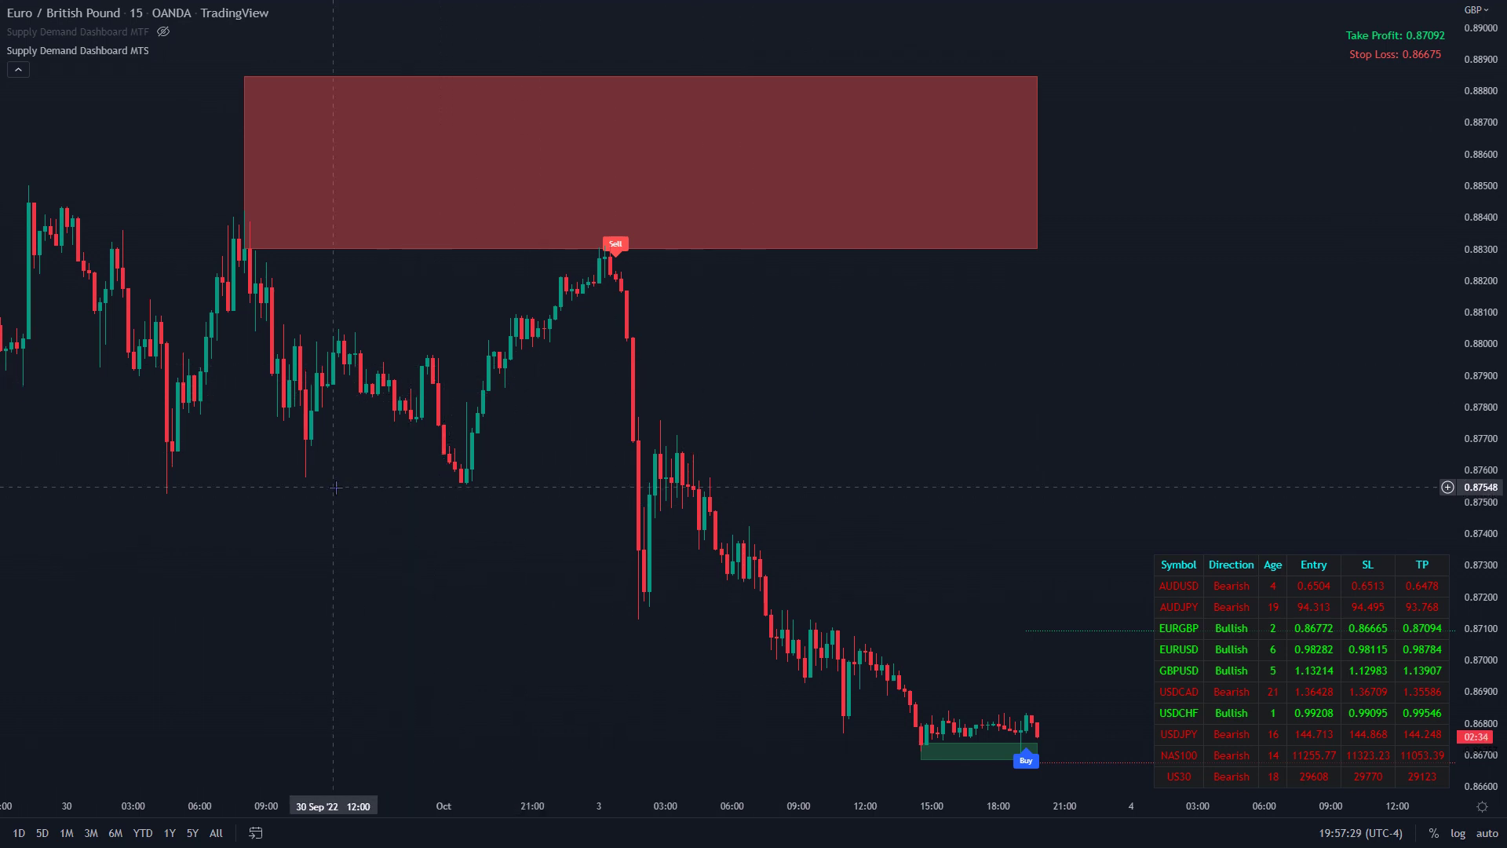
{"action": "scroll", "coordinate": [346, 511], "scroll_direction": "up", "scroll_amount": 1}
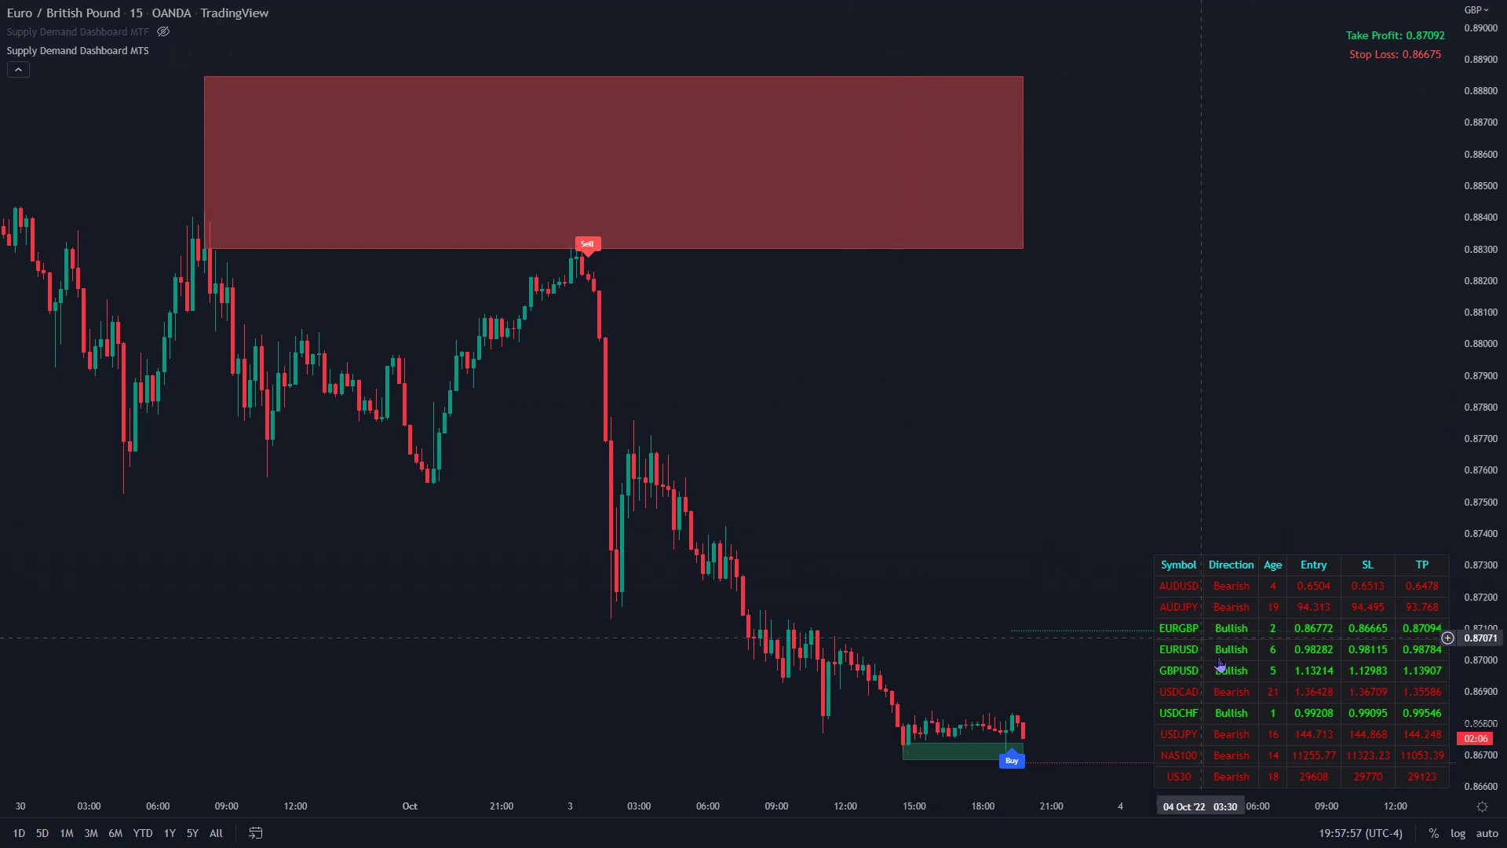
{"action": "mouse_move", "coordinate": [143, 65]}
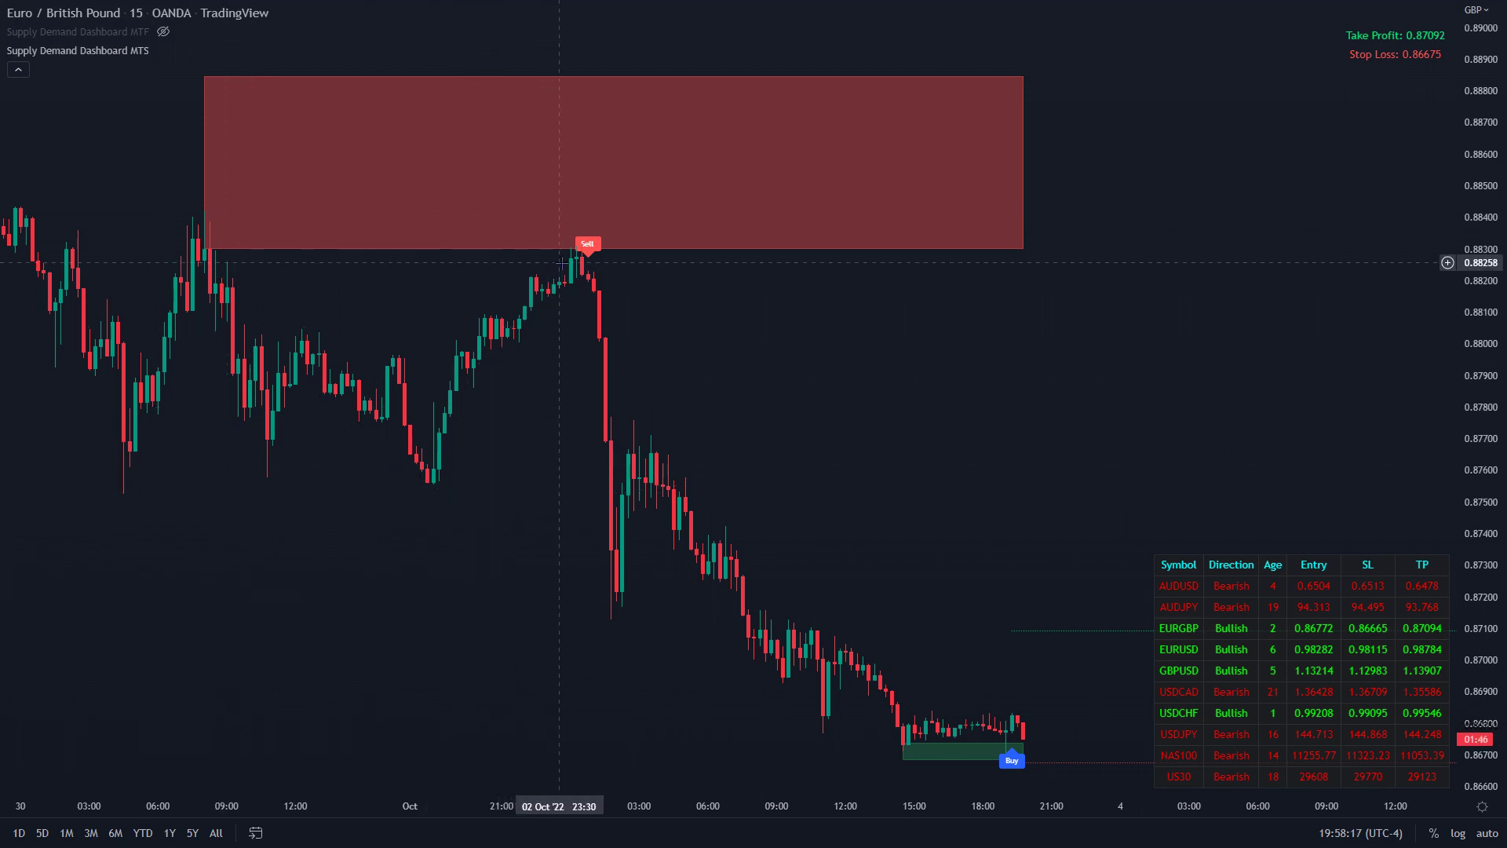
{"action": "scroll", "coordinate": [559, 263], "scroll_direction": "up", "scroll_amount": 3}
{"action": "left_click_drag", "start_coordinate": [559, 262], "coordinate": [809, 317]}
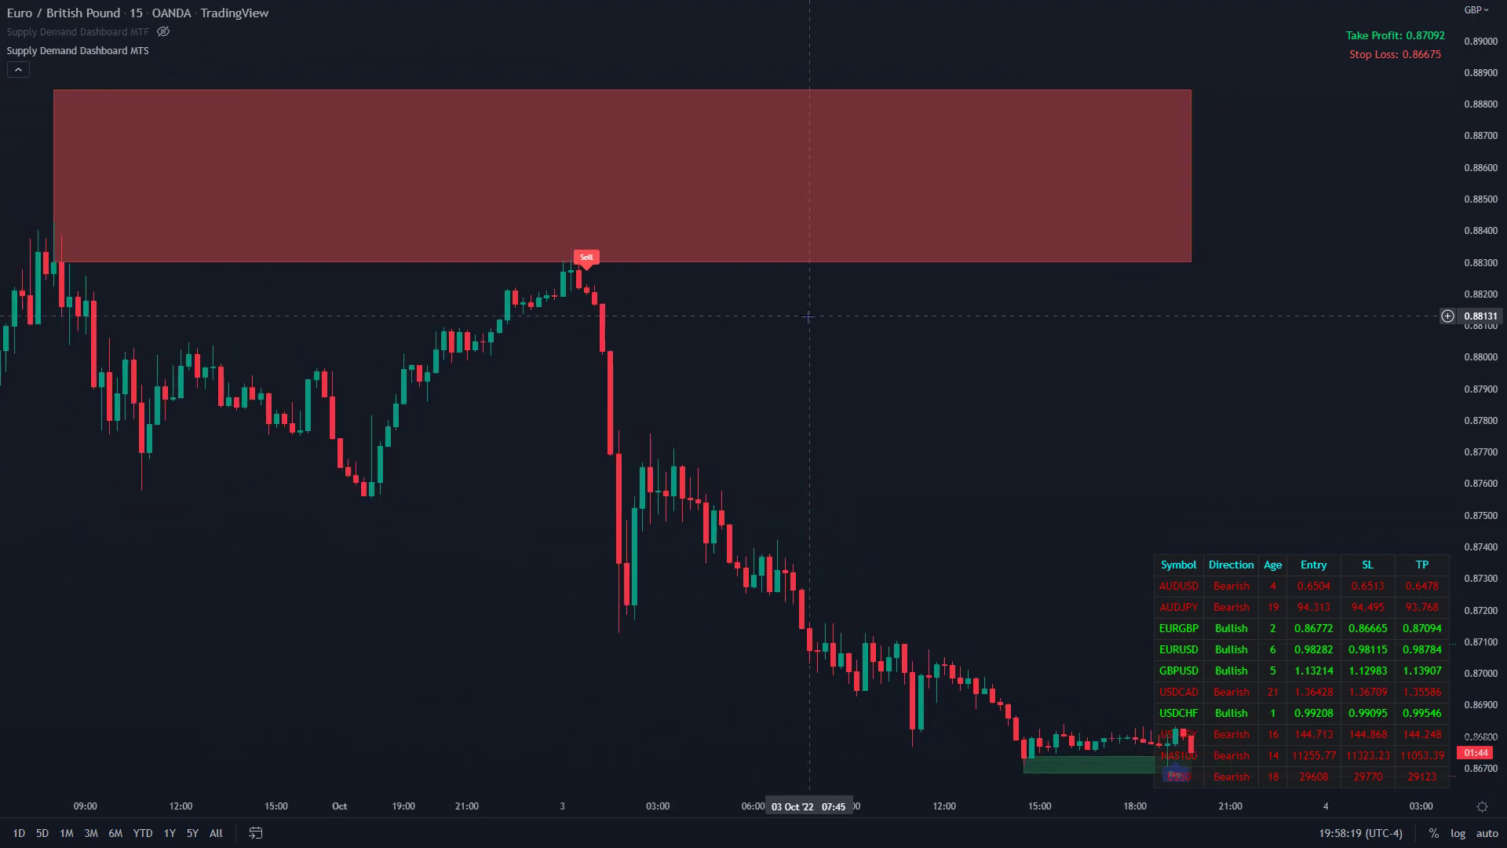
{"action": "scroll", "coordinate": [808, 317], "scroll_direction": "down", "scroll_amount": 1}
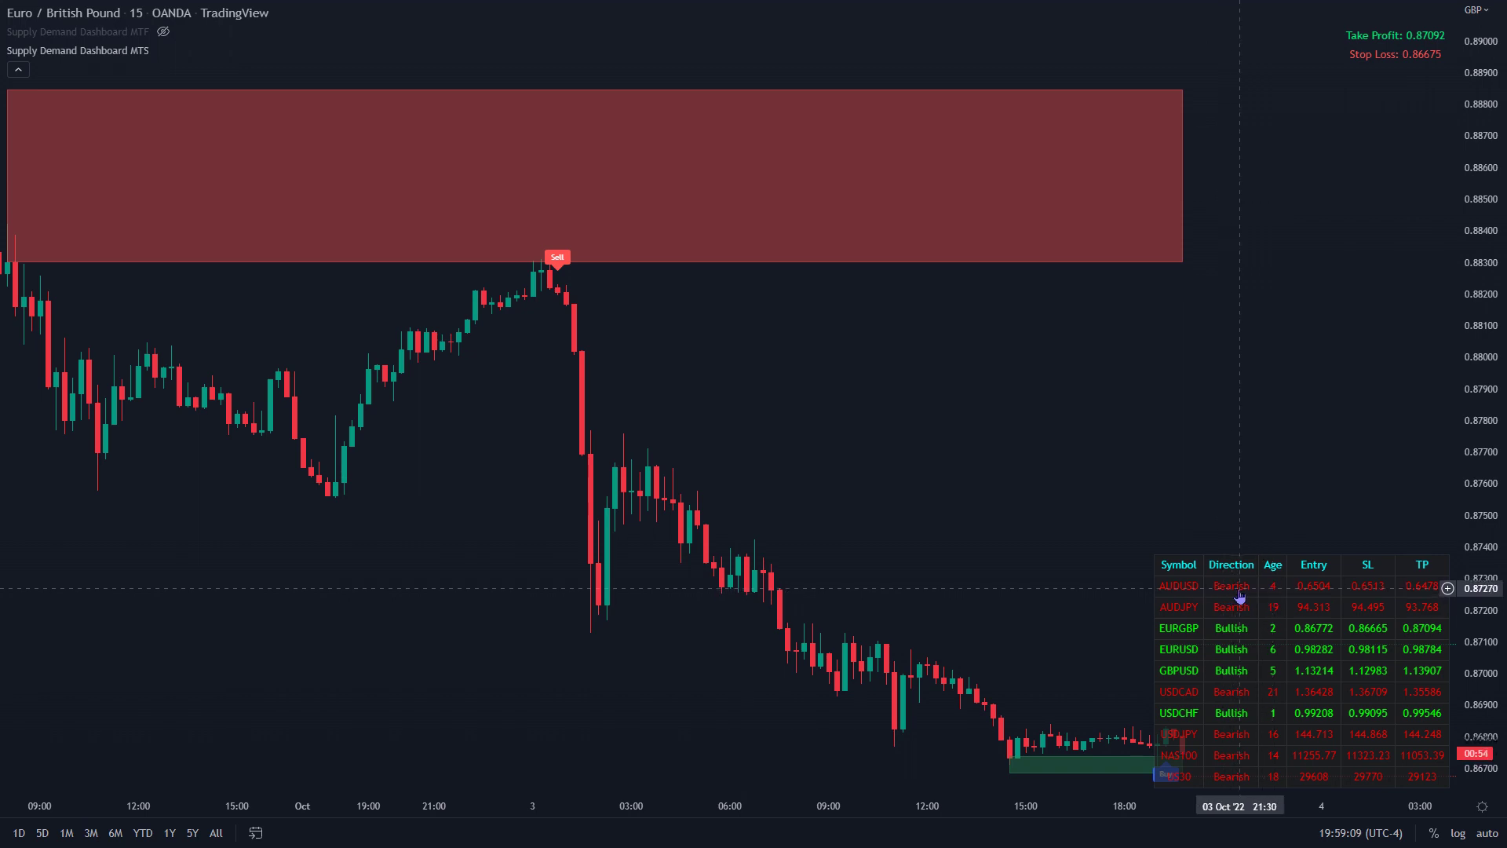
{"action": "scroll", "coordinate": [963, 521], "scroll_direction": "right", "scroll_amount": 3}
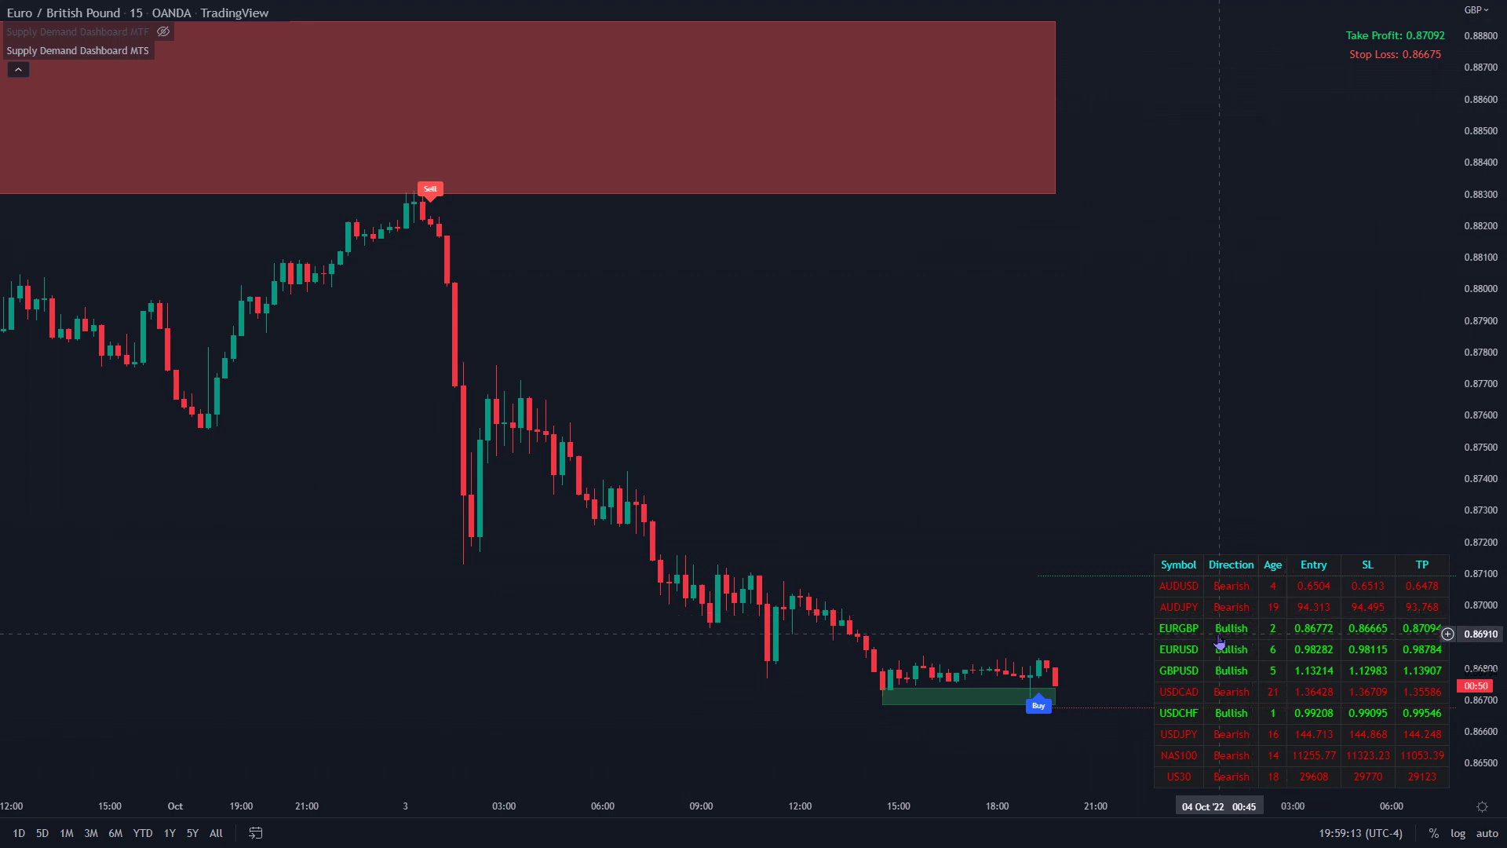
{"action": "scroll", "coordinate": [1110, 548], "scroll_direction": "right", "scroll_amount": 2}
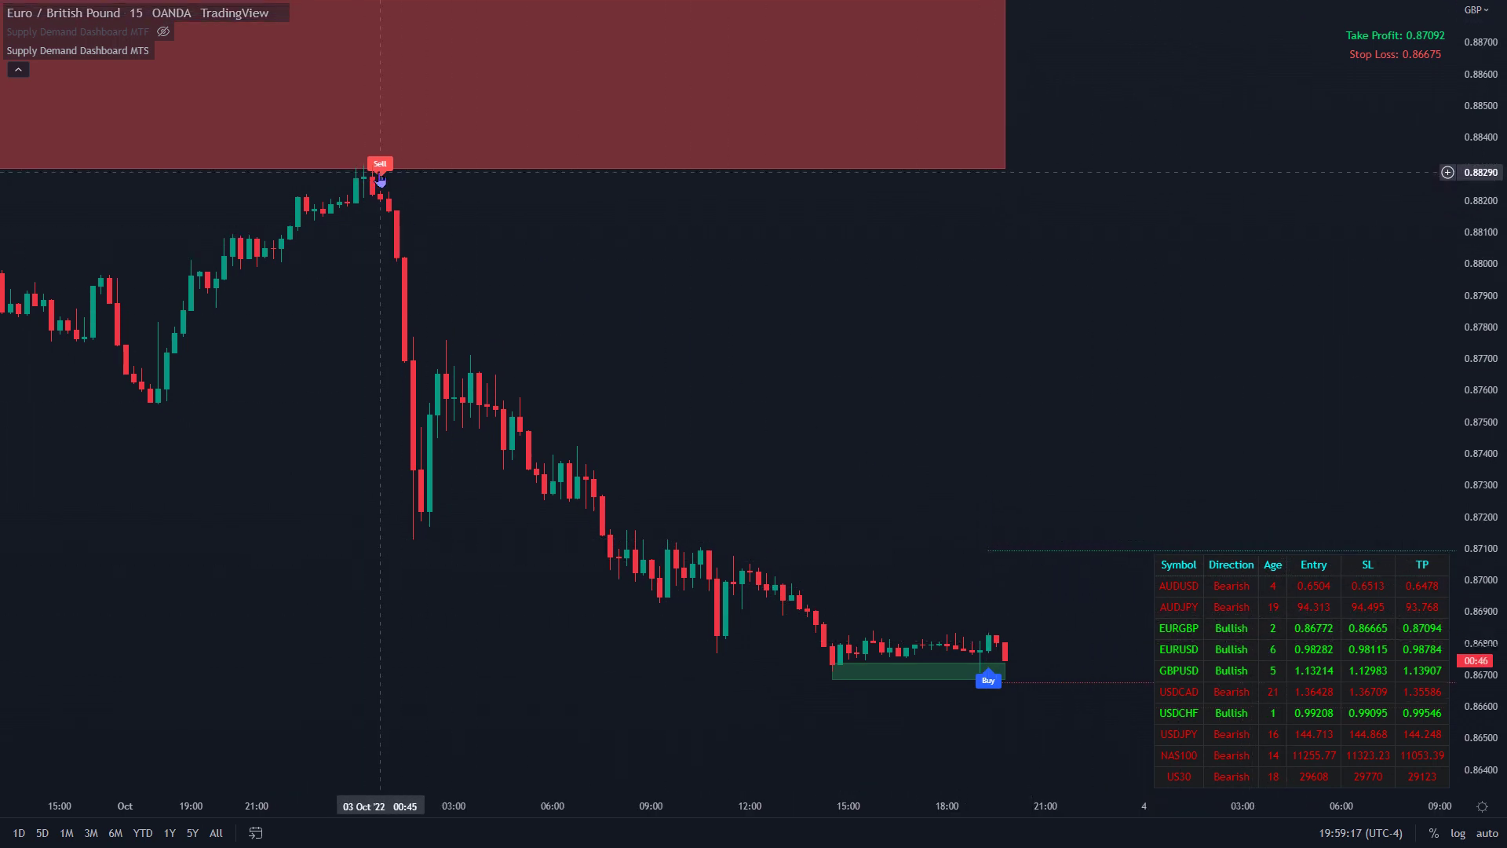
{"action": "scroll", "coordinate": [392, 185], "scroll_direction": "left", "scroll_amount": 1}
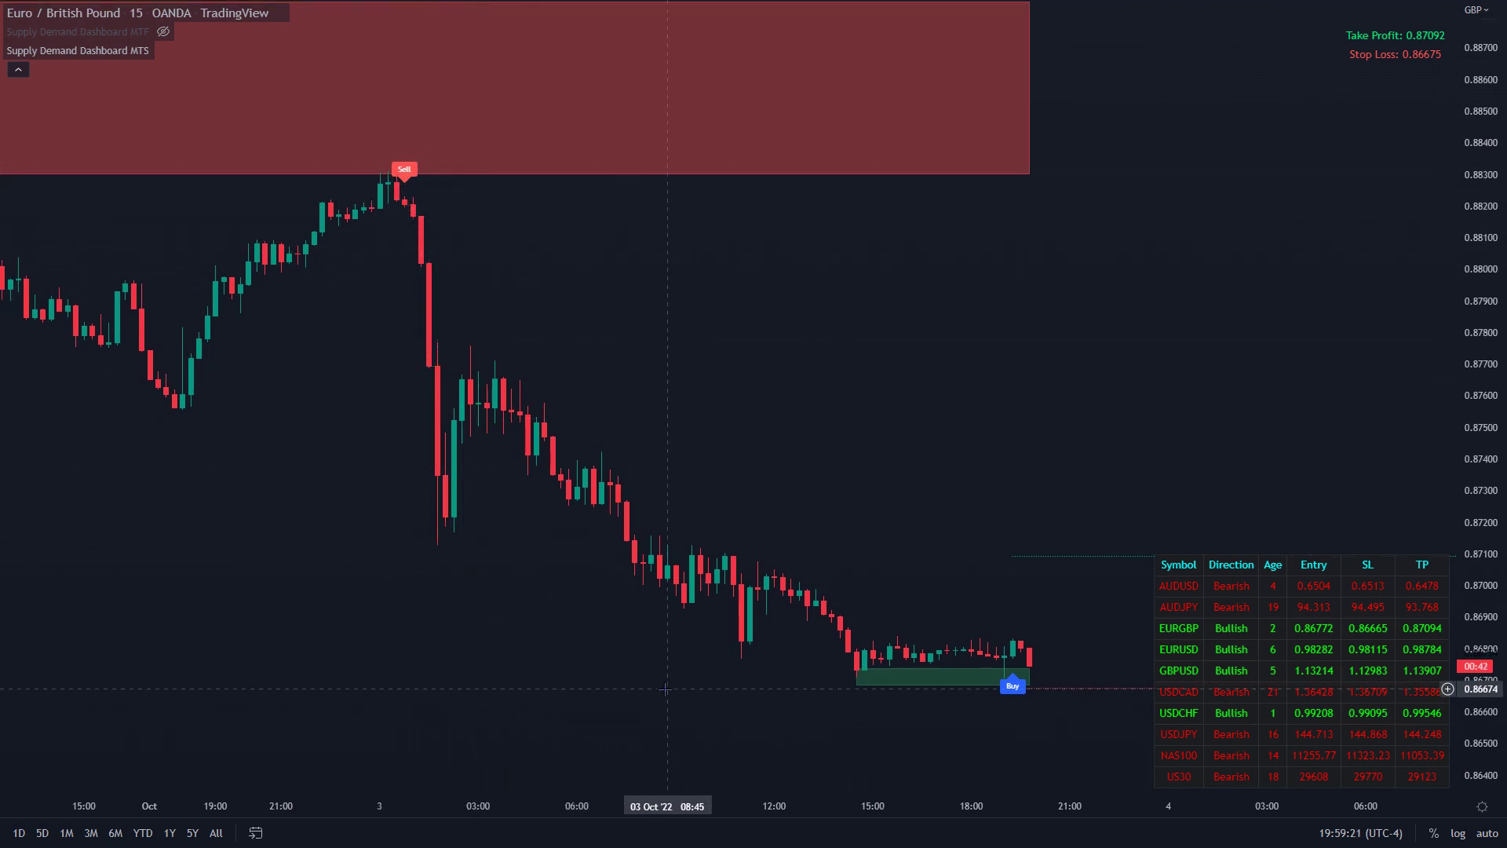
{"action": "left_click_drag", "start_coordinate": [646, 587], "coordinate": [362, 590]}
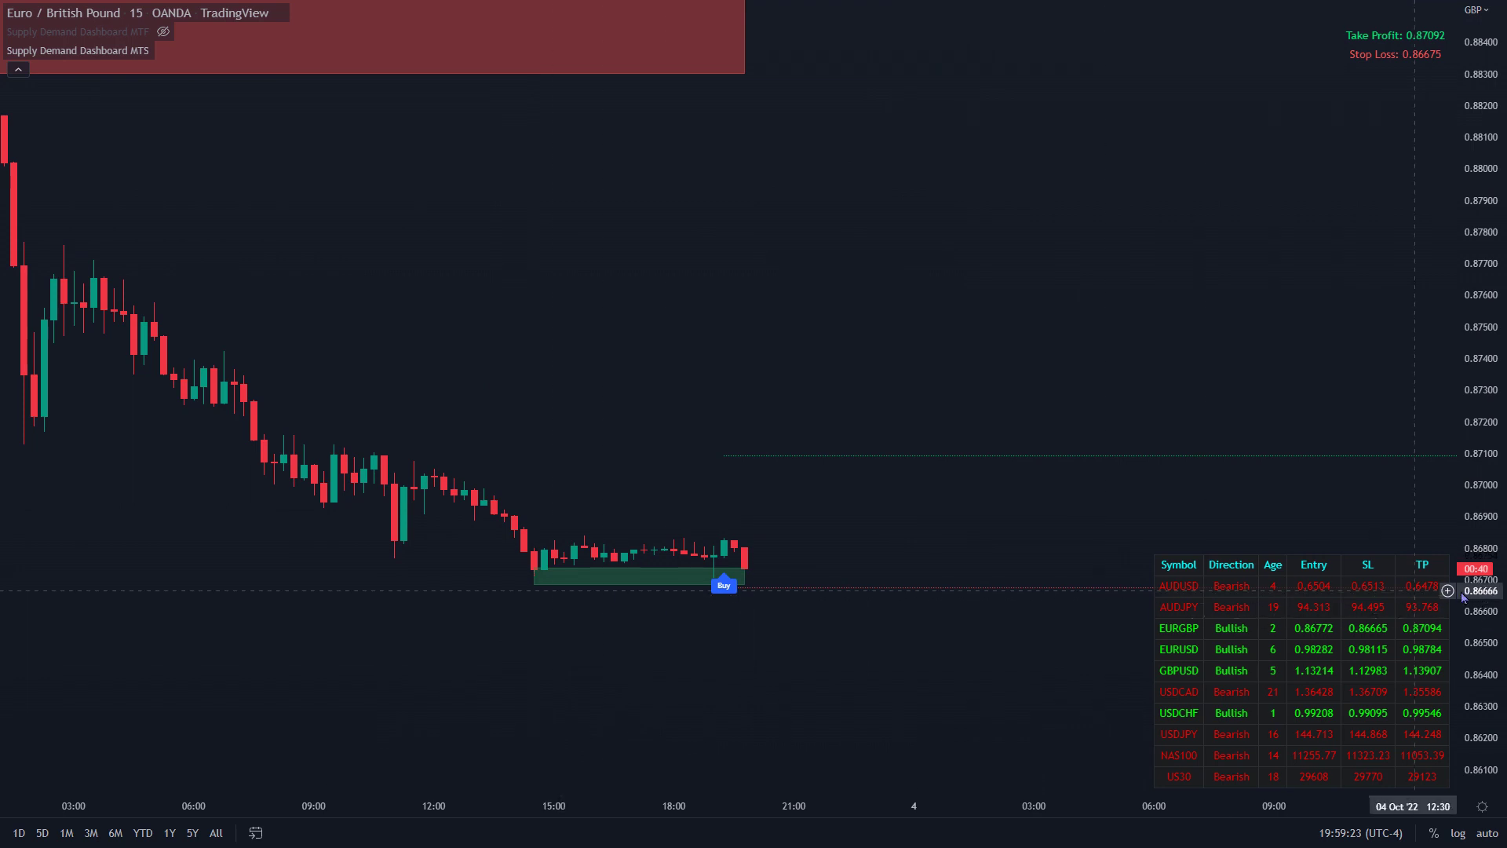
{"action": "left_click_drag", "start_coordinate": [1488, 637], "coordinate": [1487, 573]}
{"action": "left_click_drag", "start_coordinate": [965, 595], "coordinate": [938, 431]}
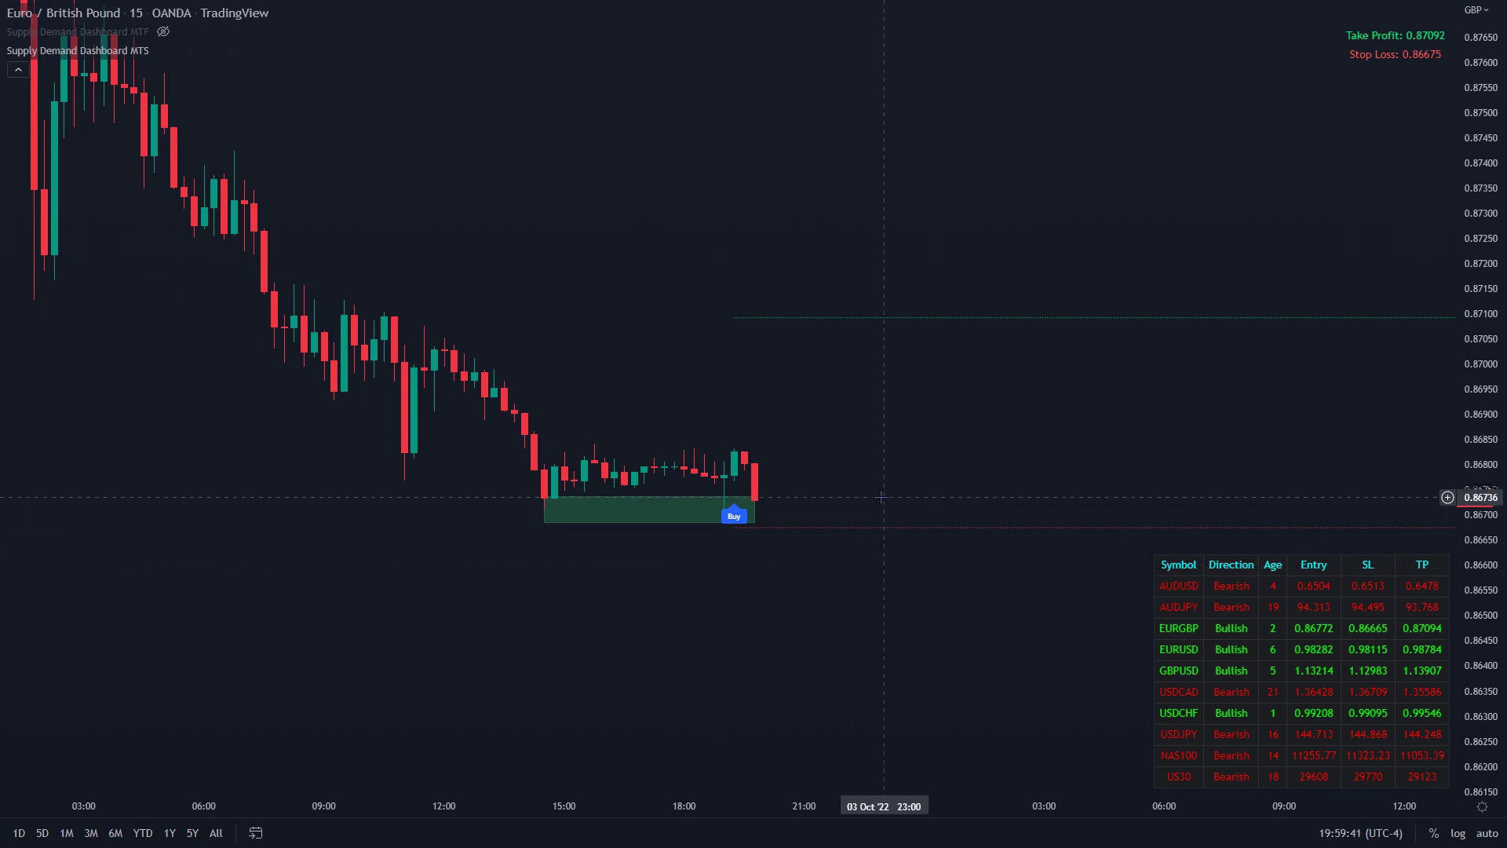
- Switch the chart's symbol to AUDUSD from OANDA
{"action": "type", "text": "AUDUSD"}
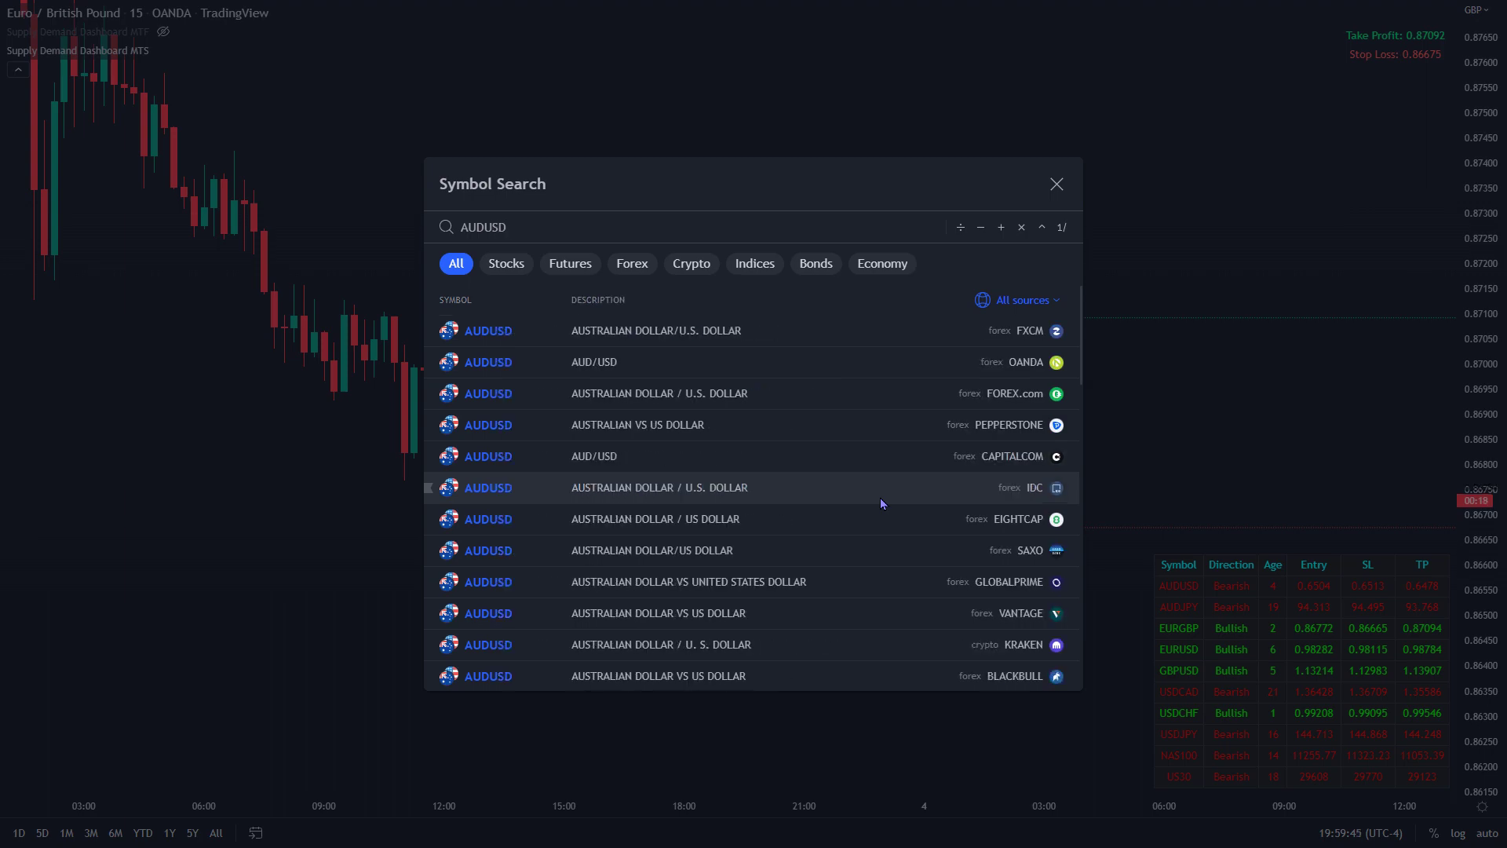
{"action": "key", "text": "Up"}
{"action": "key", "text": "Up"}
{"action": "key", "text": "Up"}
{"action": "key", "text": "Up"}
{"action": "key", "text": "Return"}
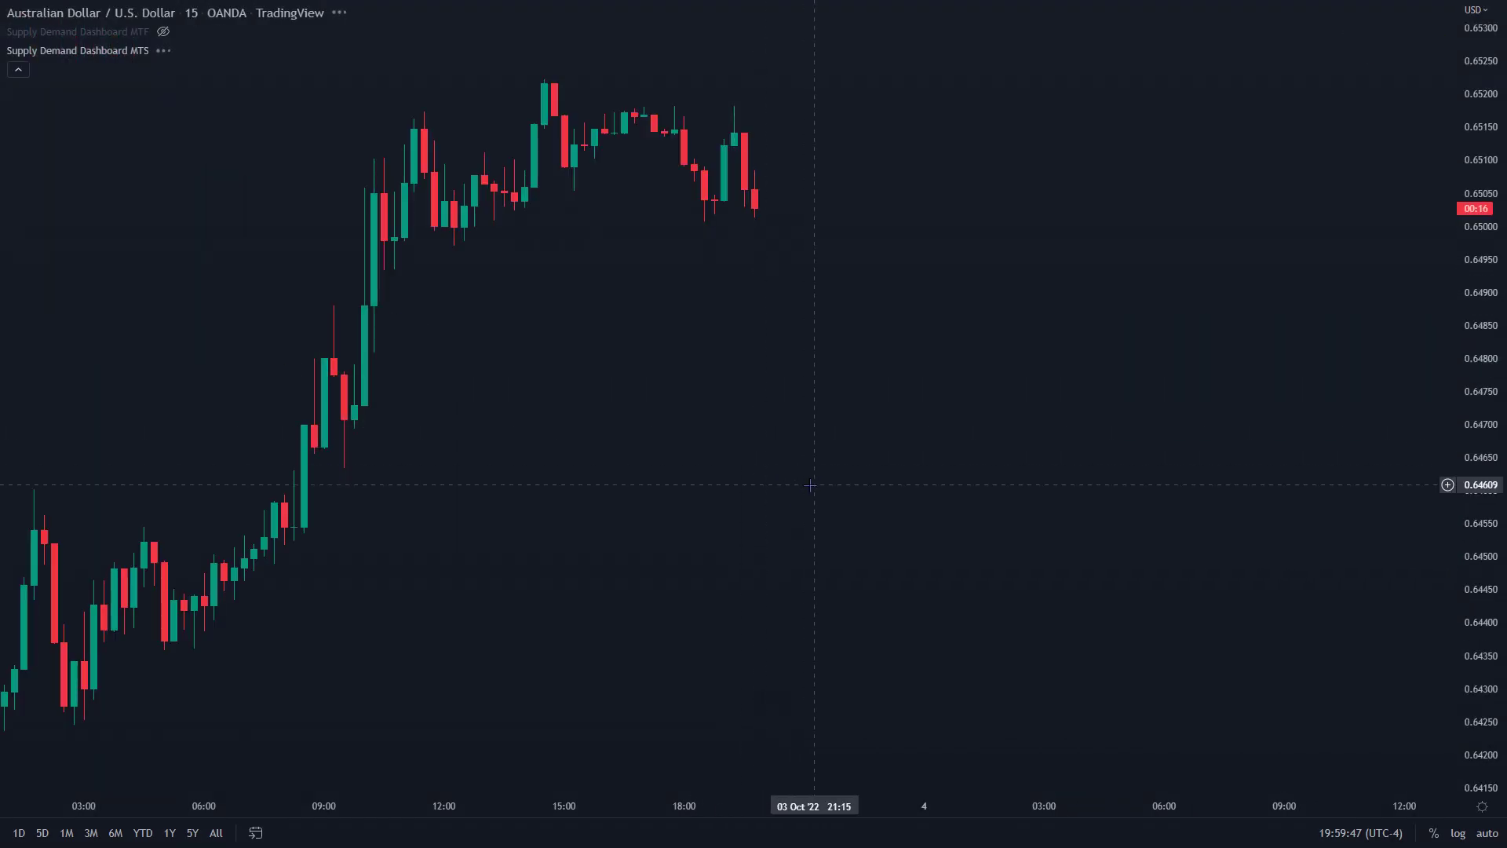
- Examine the AUDUSD 15-minute supply zone, its trade signals, and the take-profit and stop-loss levels against the dashboard's AUDUSD row
{"action": "scroll", "coordinate": [740, 478], "scroll_direction": "up", "scroll_amount": 3}
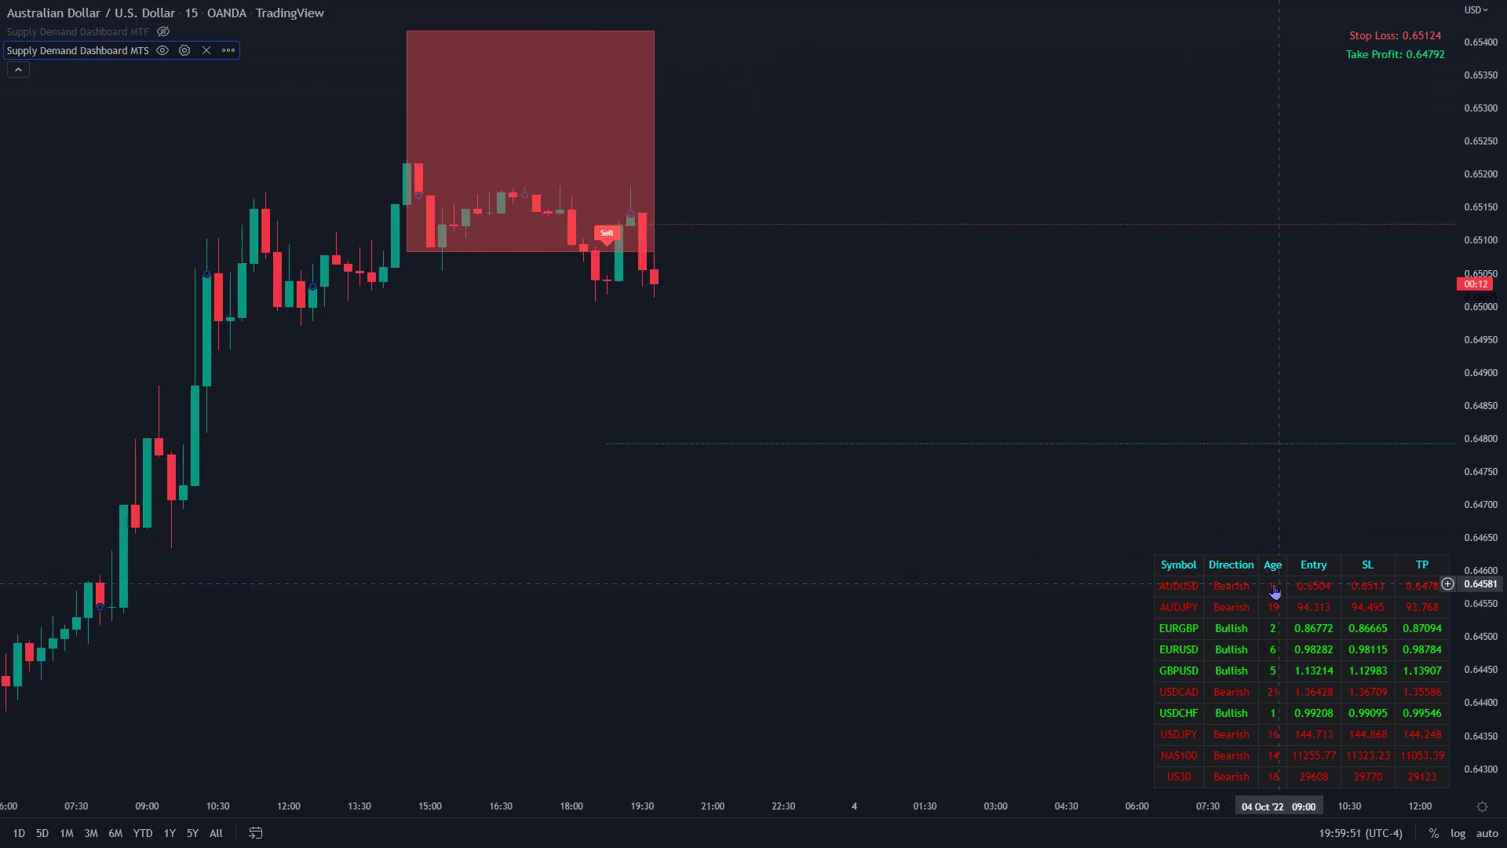
{"action": "scroll", "coordinate": [1191, 587], "scroll_direction": "up", "scroll_amount": 2}
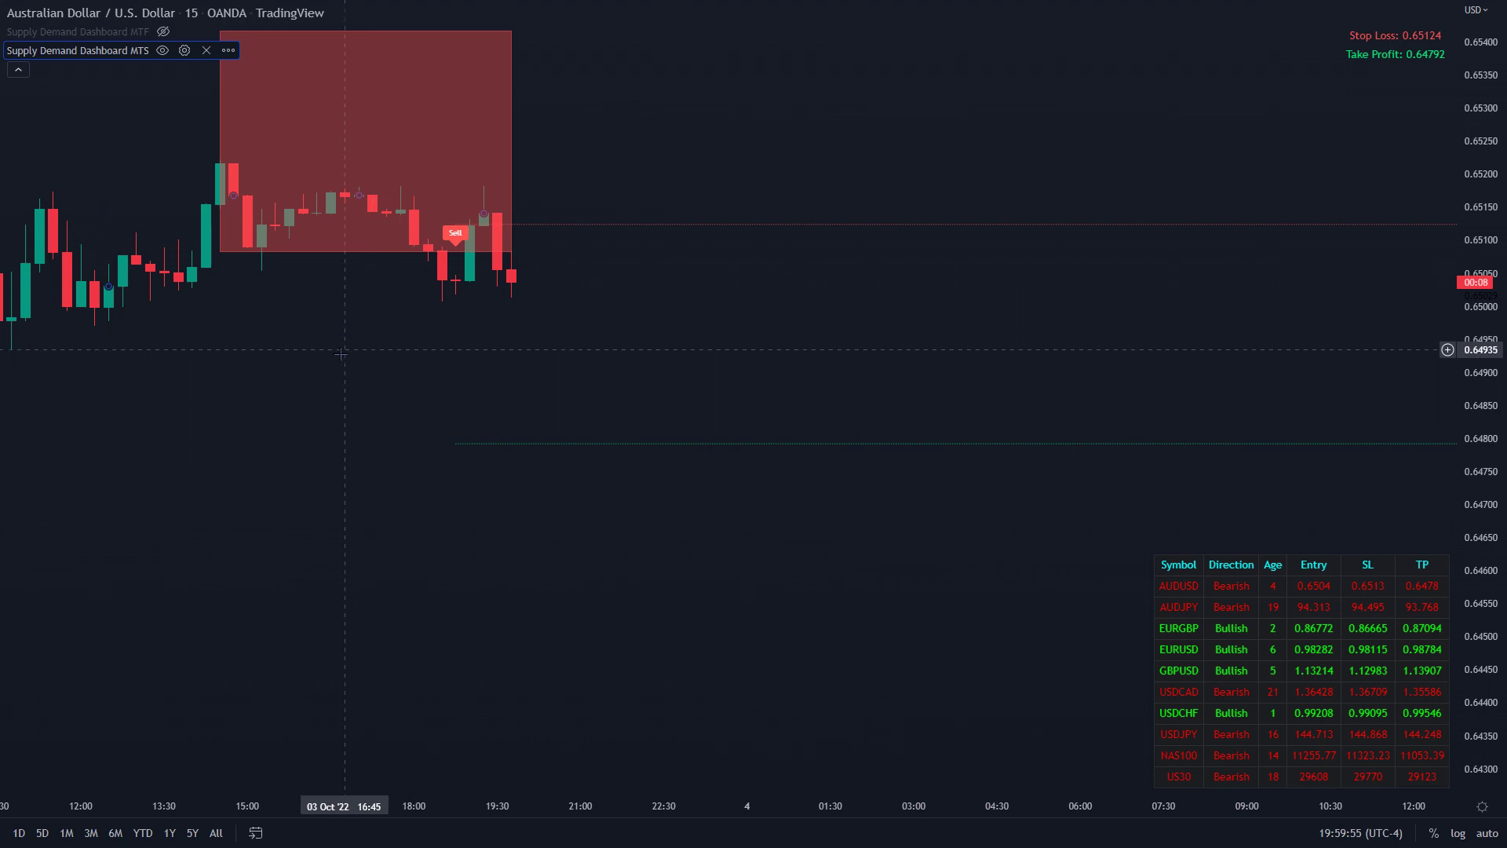
{"action": "left_click_drag", "start_coordinate": [369, 348], "coordinate": [431, 427]}
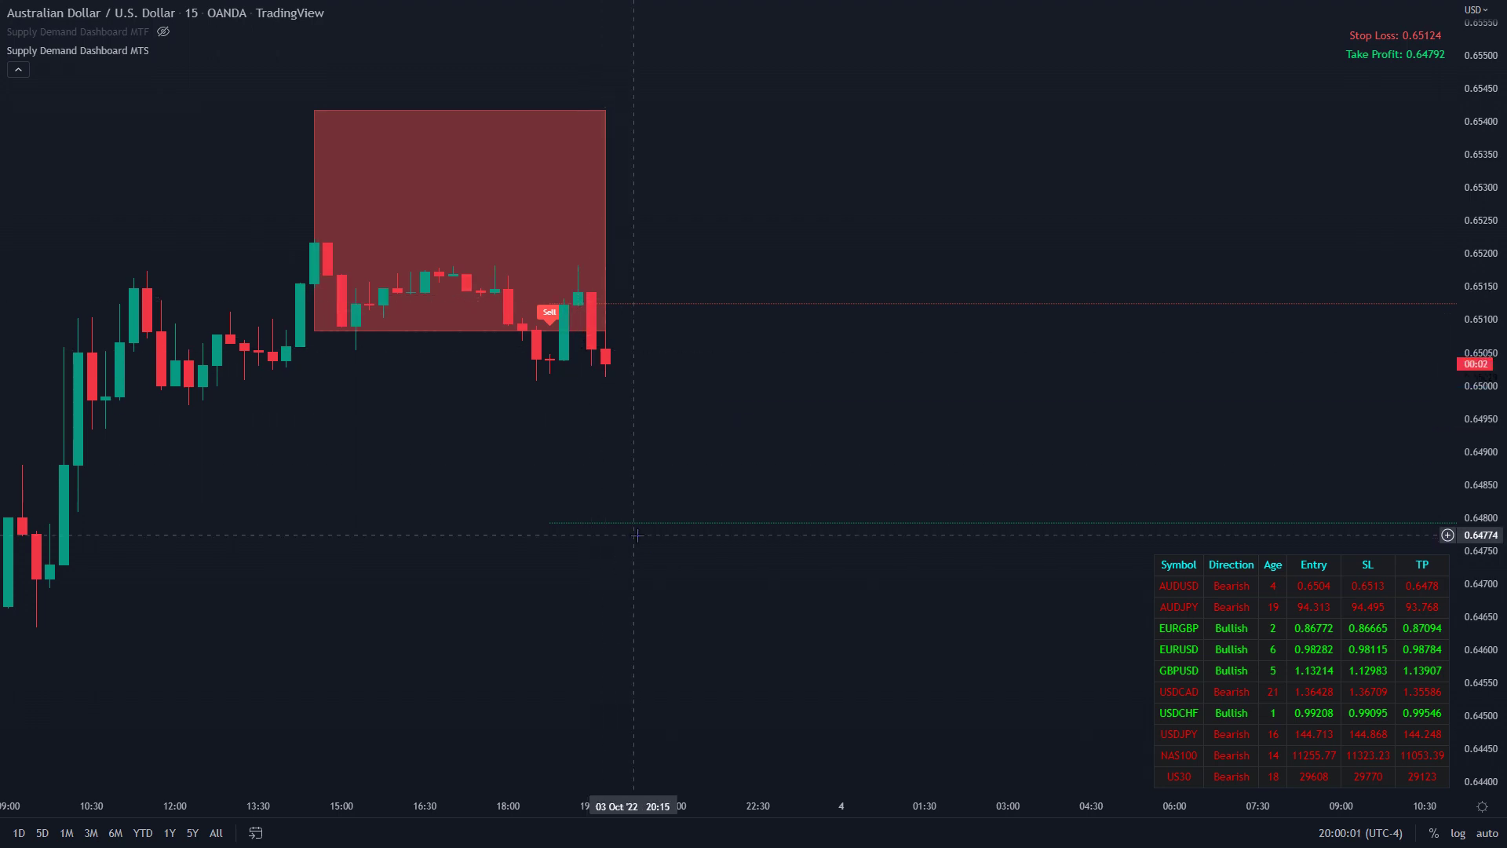
{"action": "left_click_drag", "start_coordinate": [549, 533], "coordinate": [696, 385]}
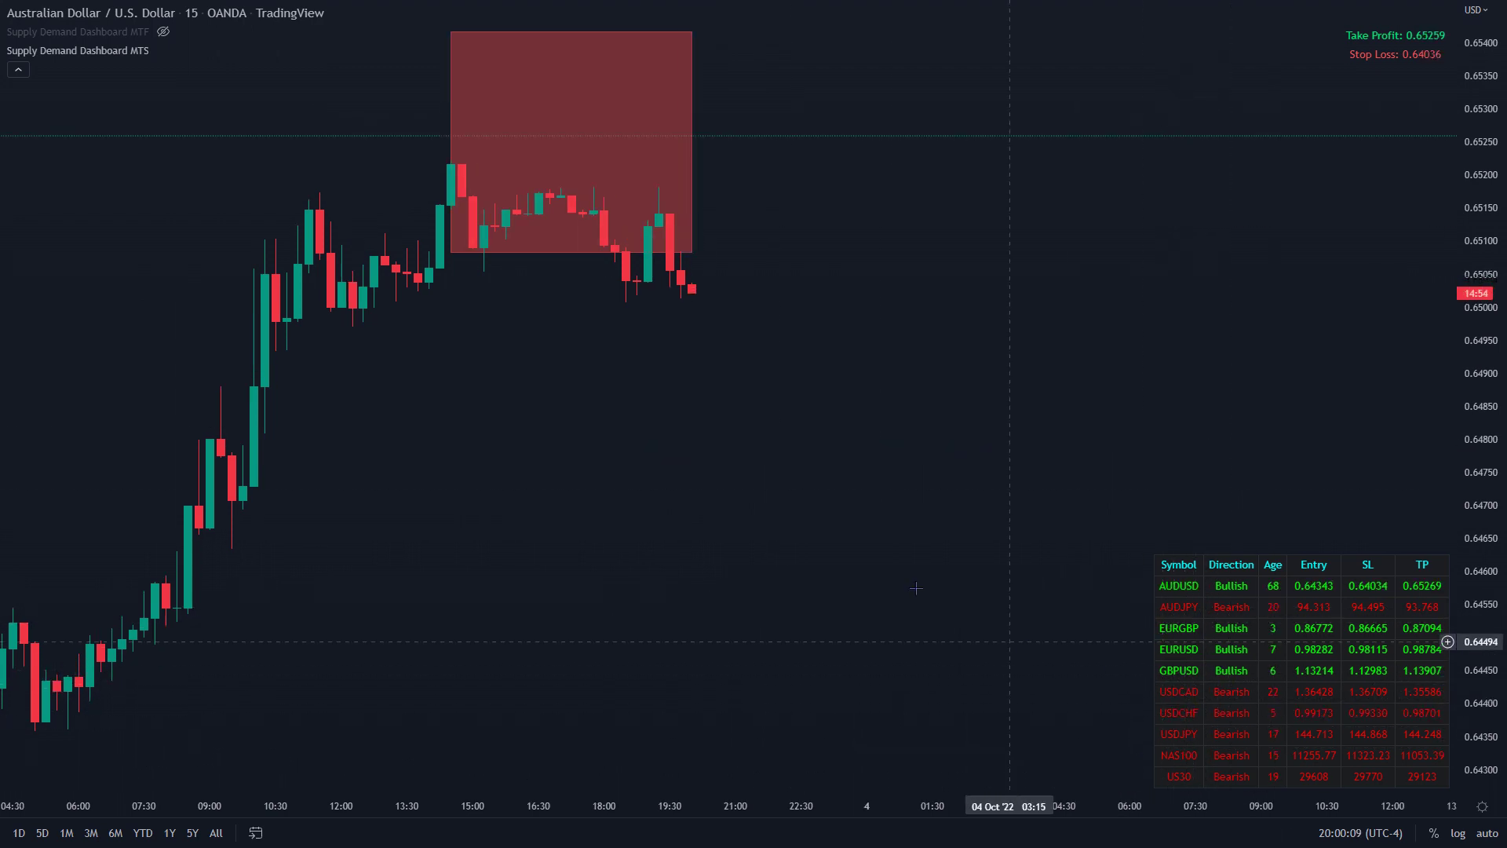
{"action": "scroll", "coordinate": [873, 545], "scroll_direction": "left", "scroll_amount": 5}
{"action": "scroll", "coordinate": [872, 545], "scroll_direction": "down", "scroll_amount": 1}
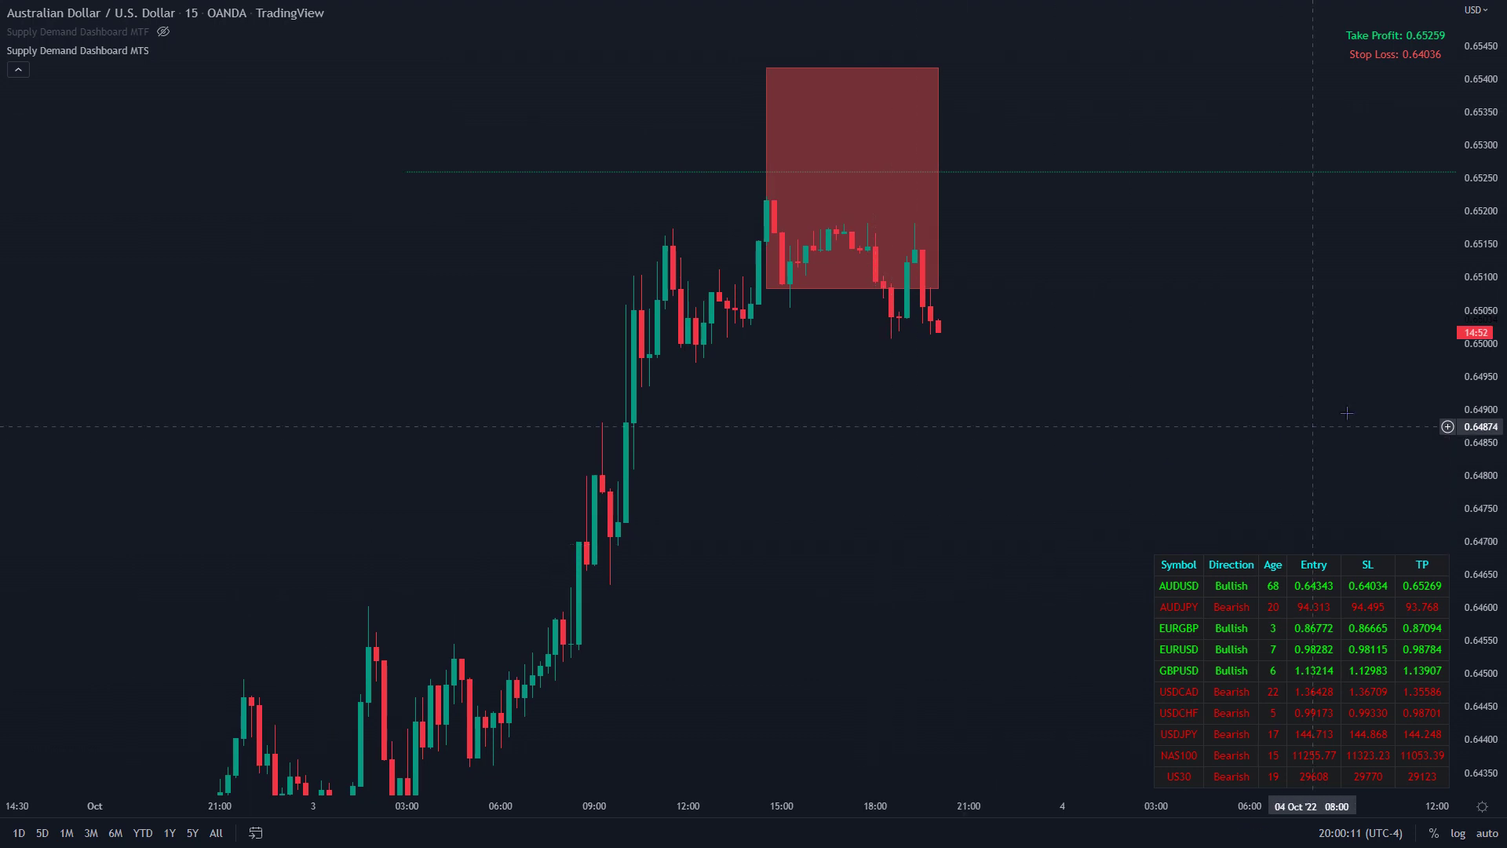
{"action": "scroll", "coordinate": [975, 390], "scroll_direction": "left", "scroll_amount": 5}
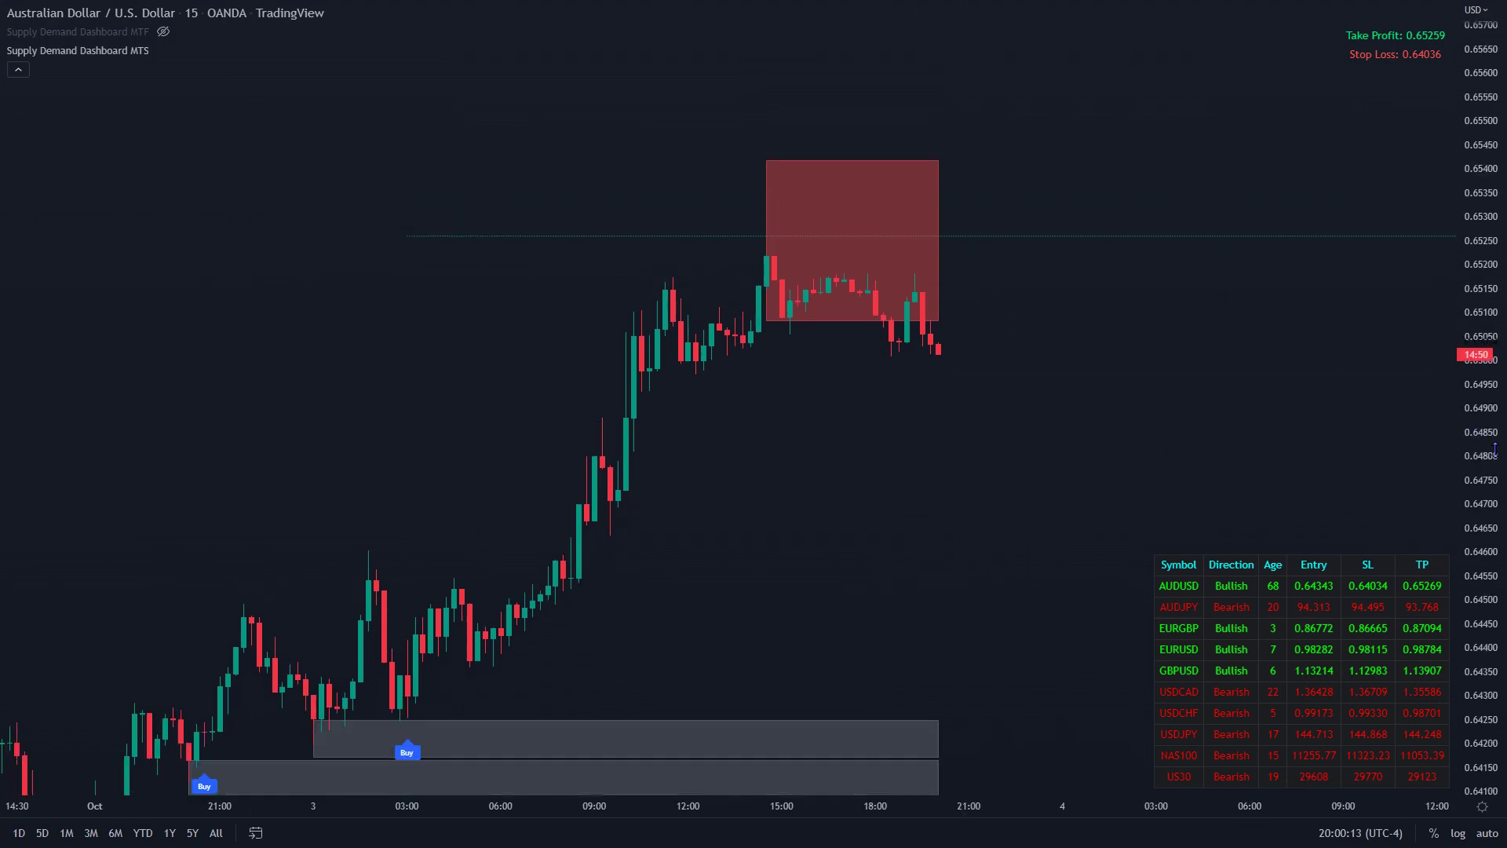
{"action": "scroll", "coordinate": [656, 343], "scroll_direction": "down", "scroll_amount": 1}
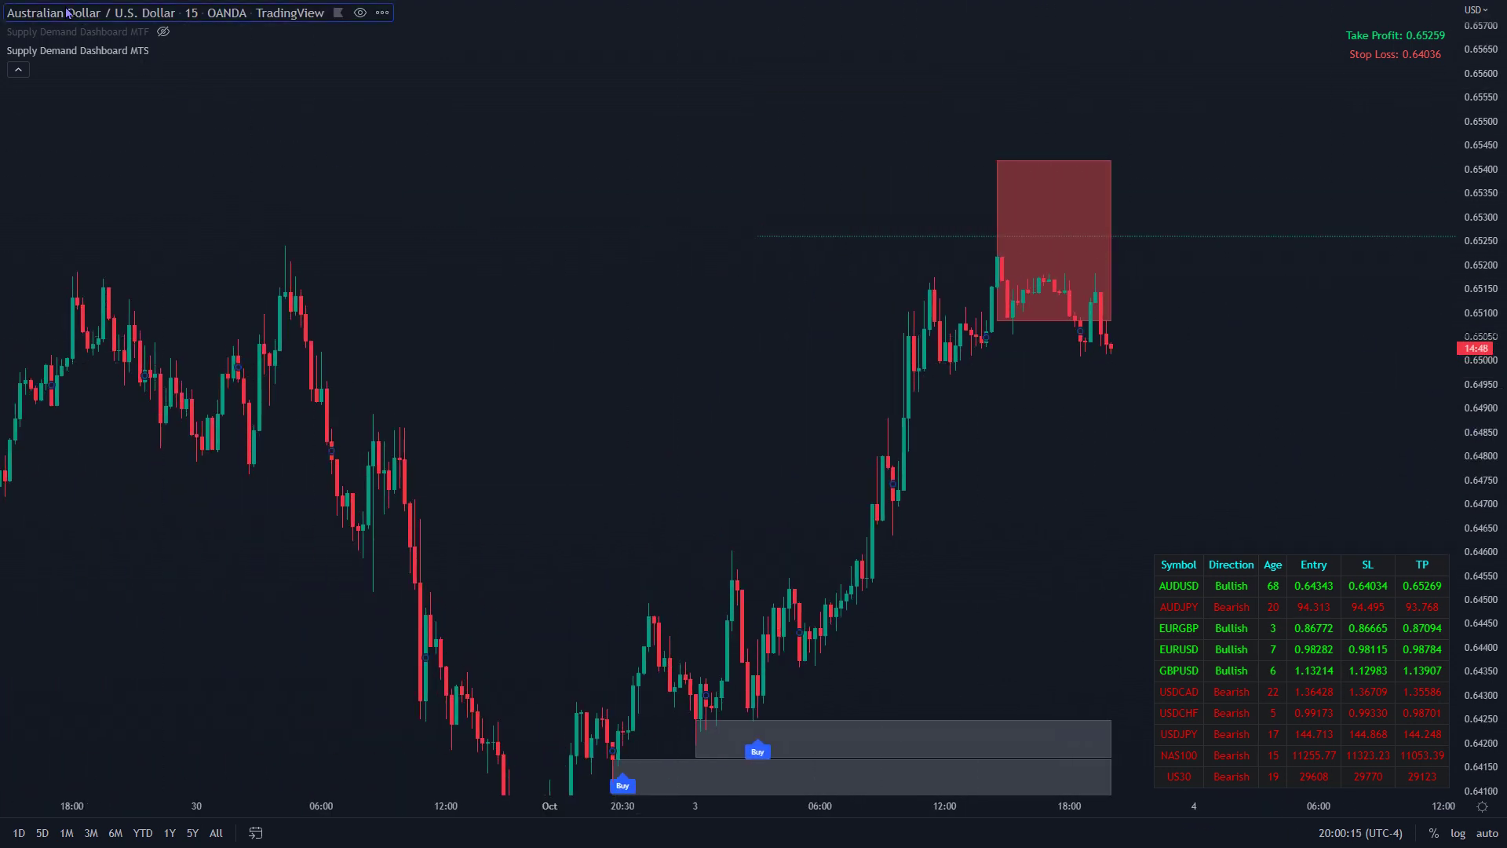
- Show the Supply Demand Dashboard MTF indicator in place of Supply Demand Dashboard MTS, bringing the 15-minute demand zones into view
{"action": "left_click", "coordinate": [163, 31]}
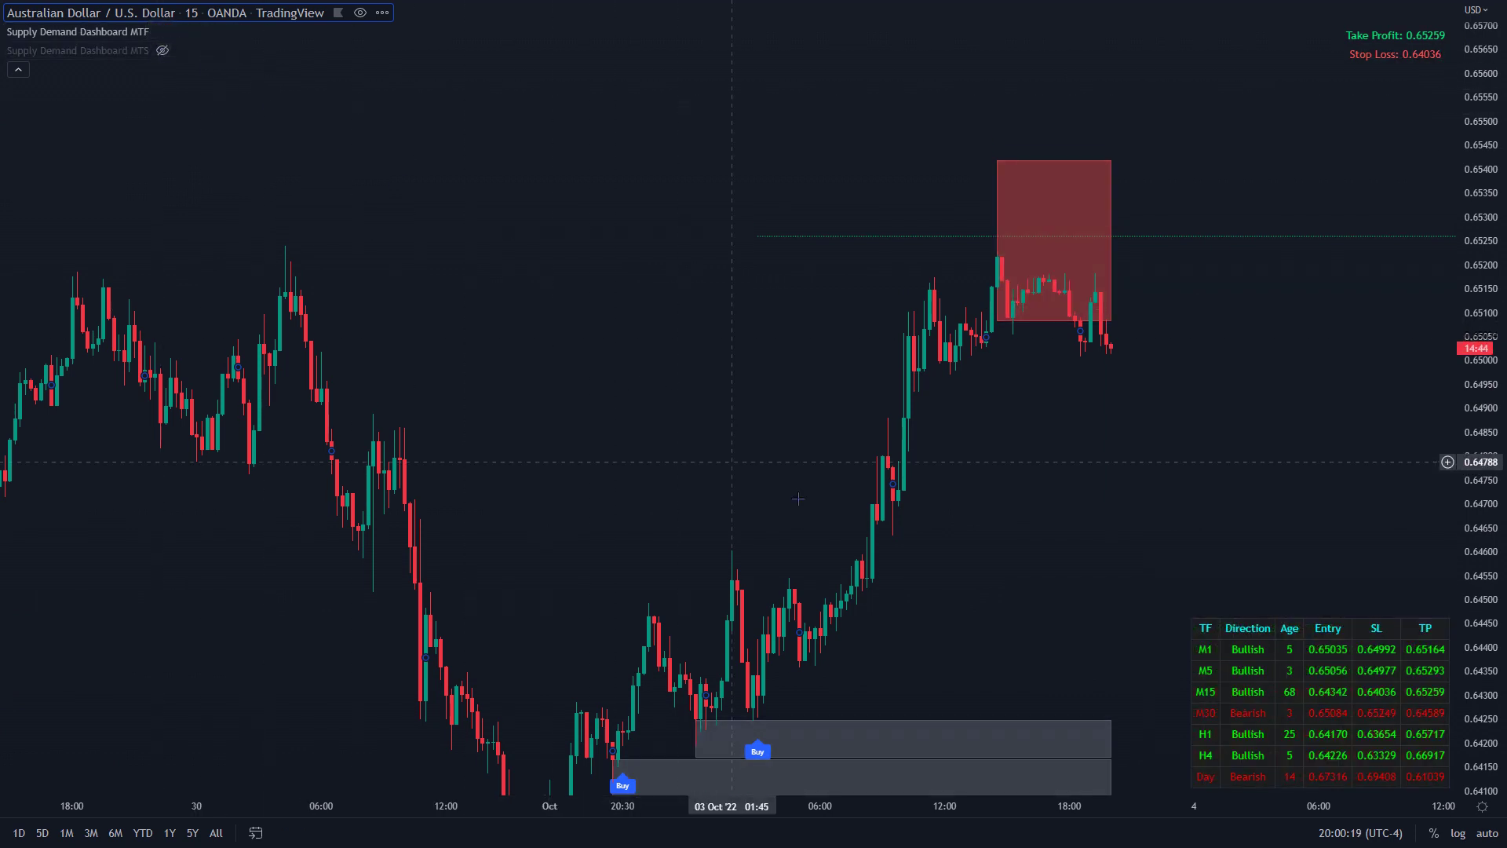
{"action": "left_click_drag", "start_coordinate": [953, 581], "coordinate": [716, 394]}
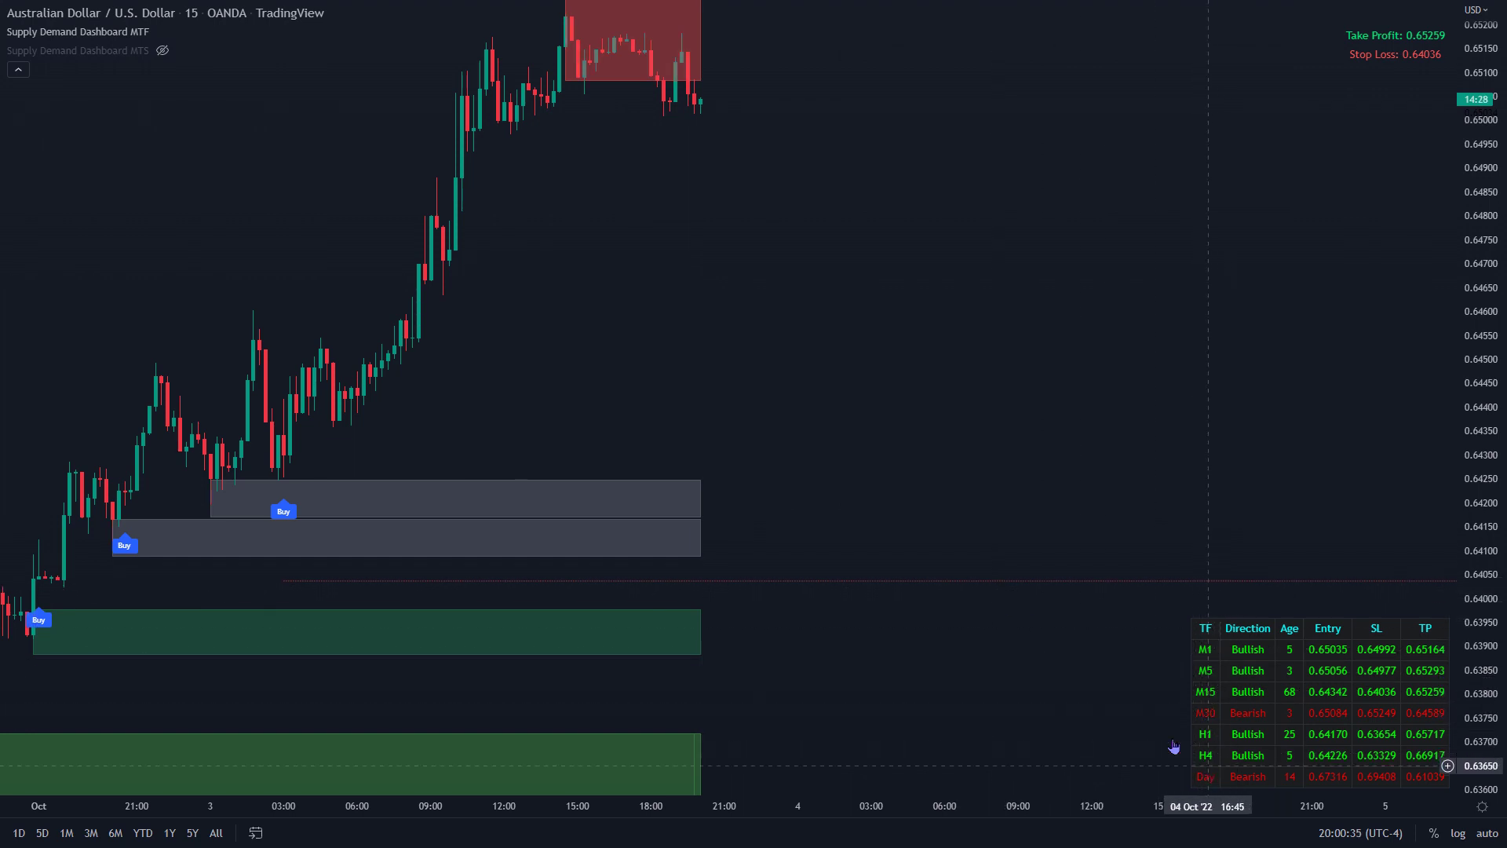
{"action": "mouse_move", "coordinate": [65, 38]}
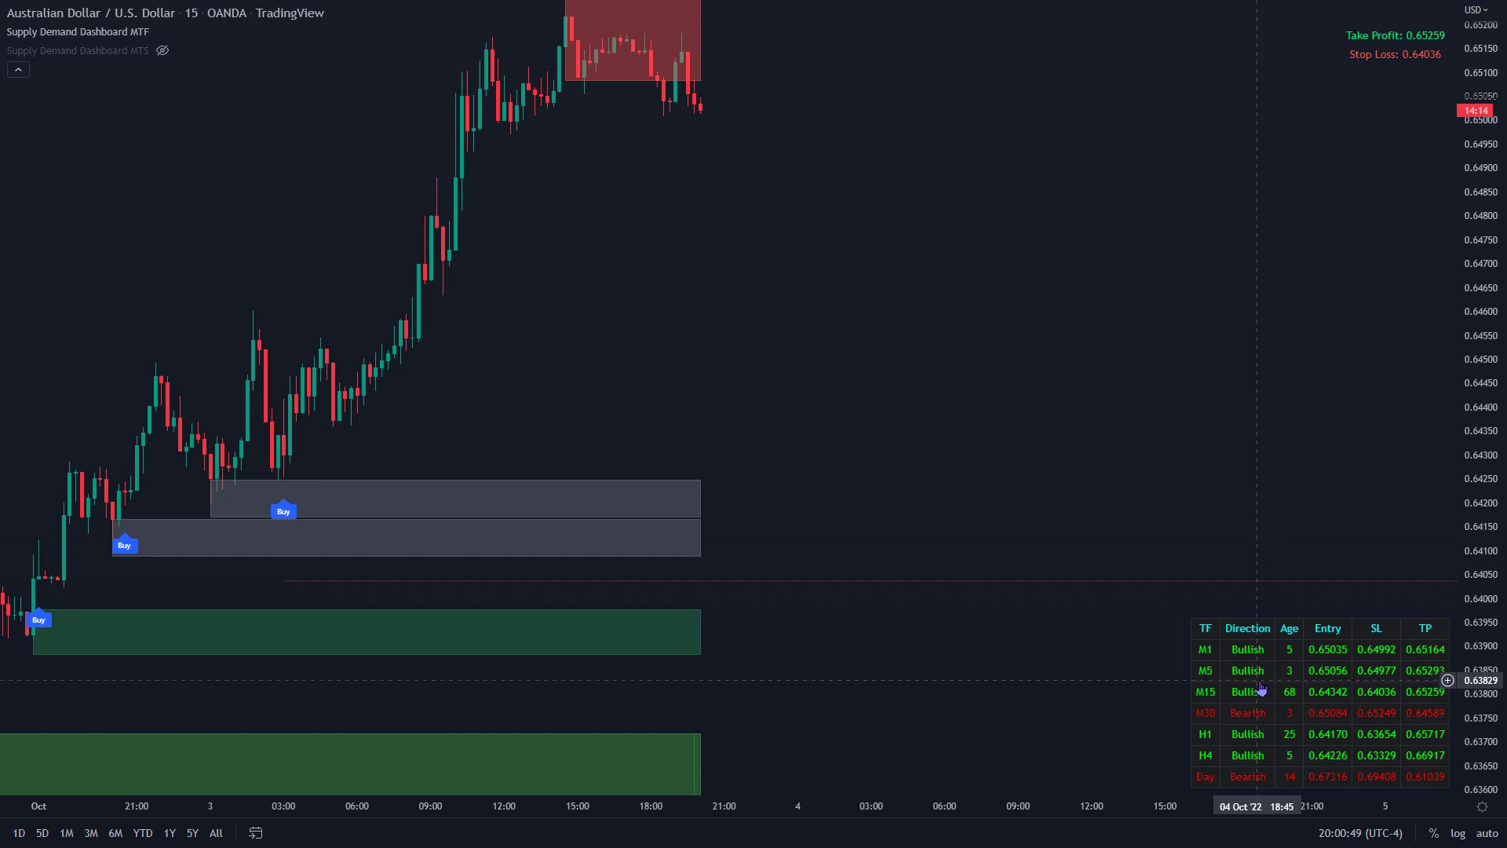
- Change the AUDUSD chart's interval to 1 hour
{"action": "scroll", "coordinate": [987, 613], "scroll_direction": "down", "scroll_amount": 2}
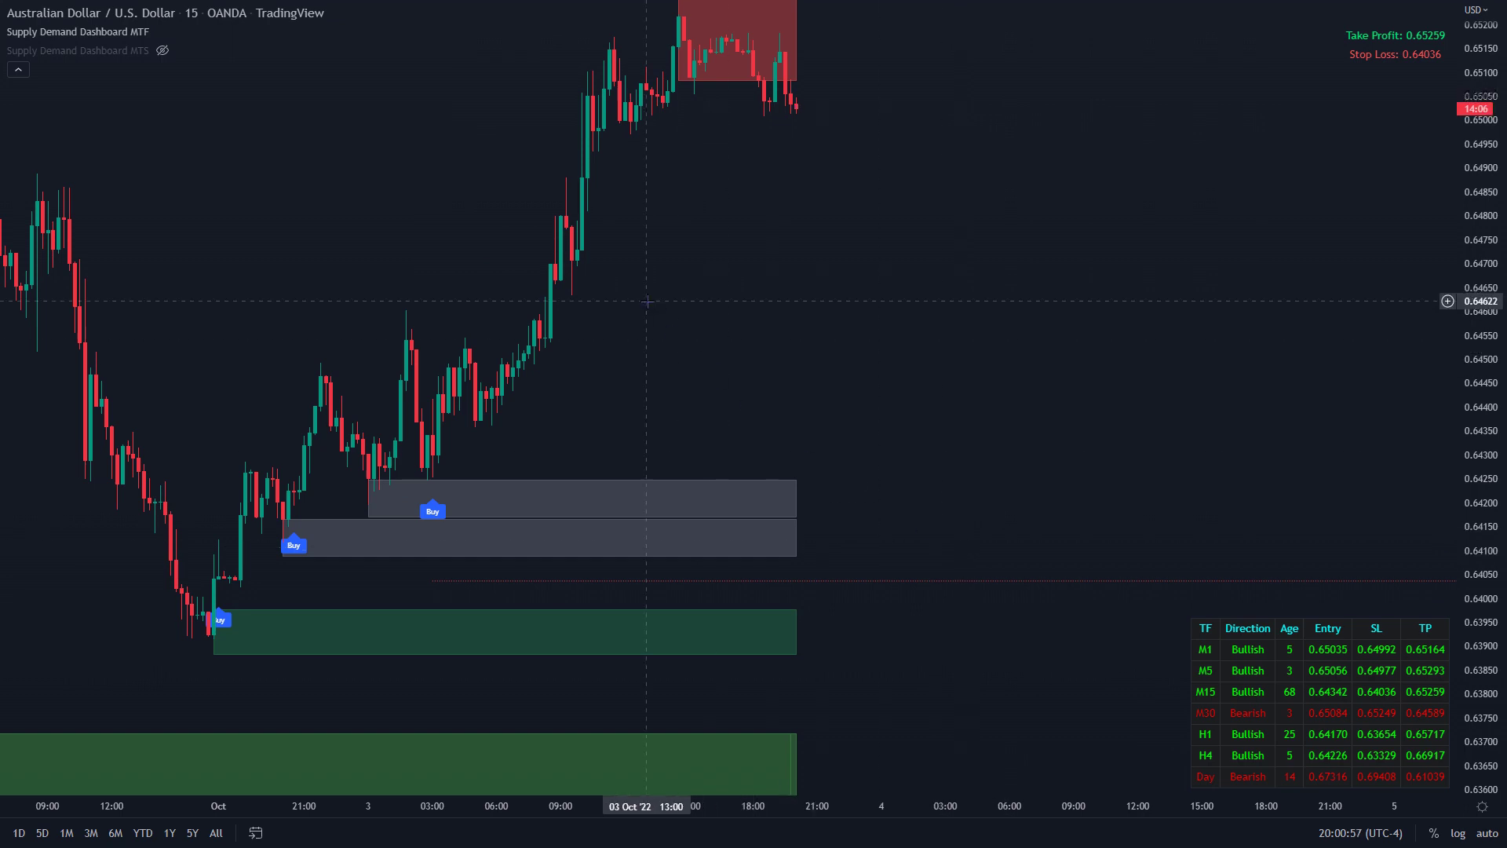
{"action": "type", "text": "1"}
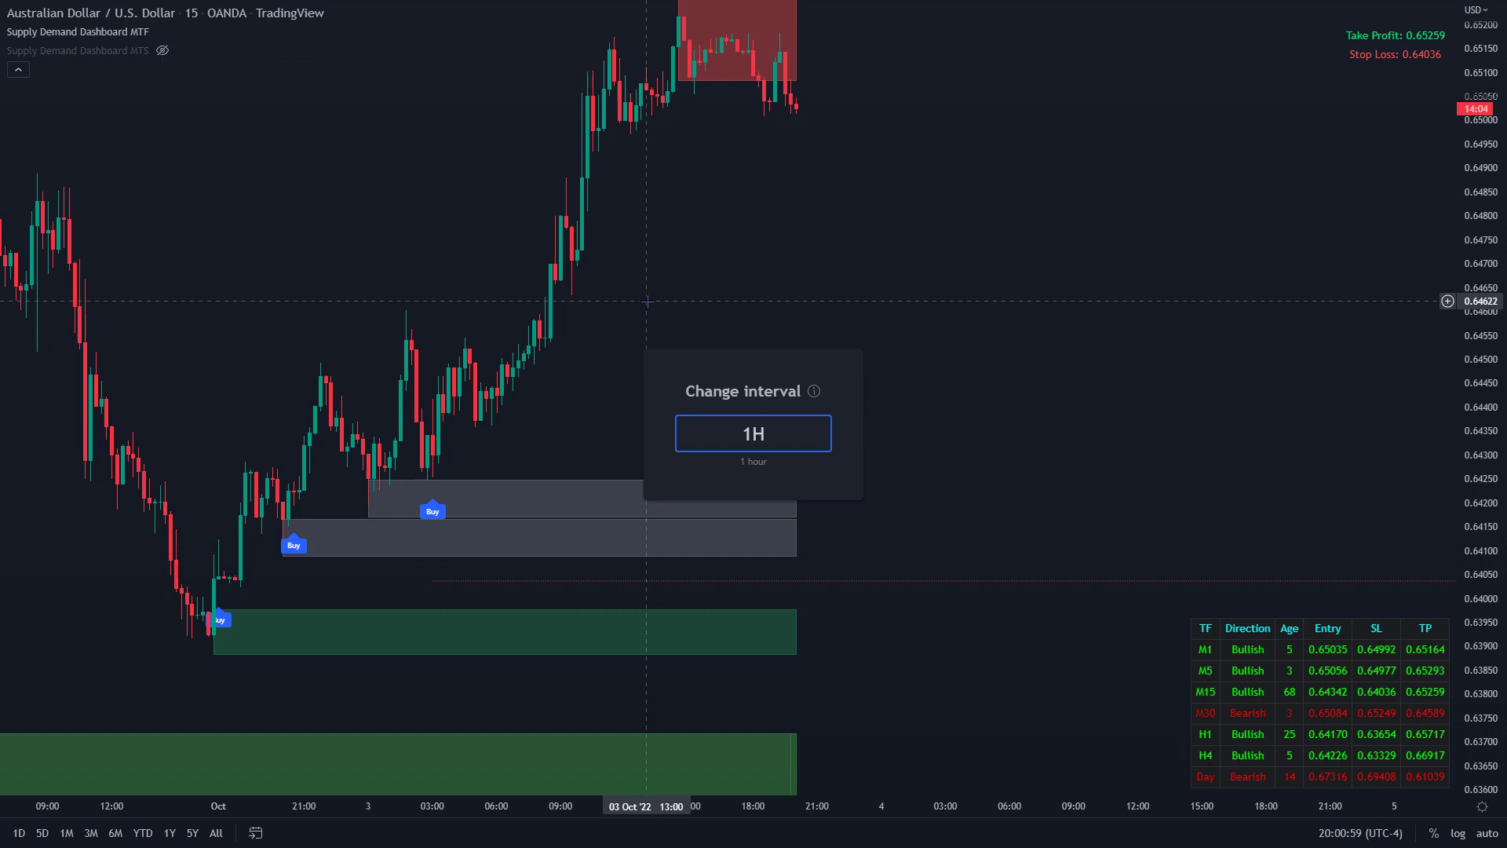
{"action": "type", "text": "H"}
{"action": "key", "text": "Return"}
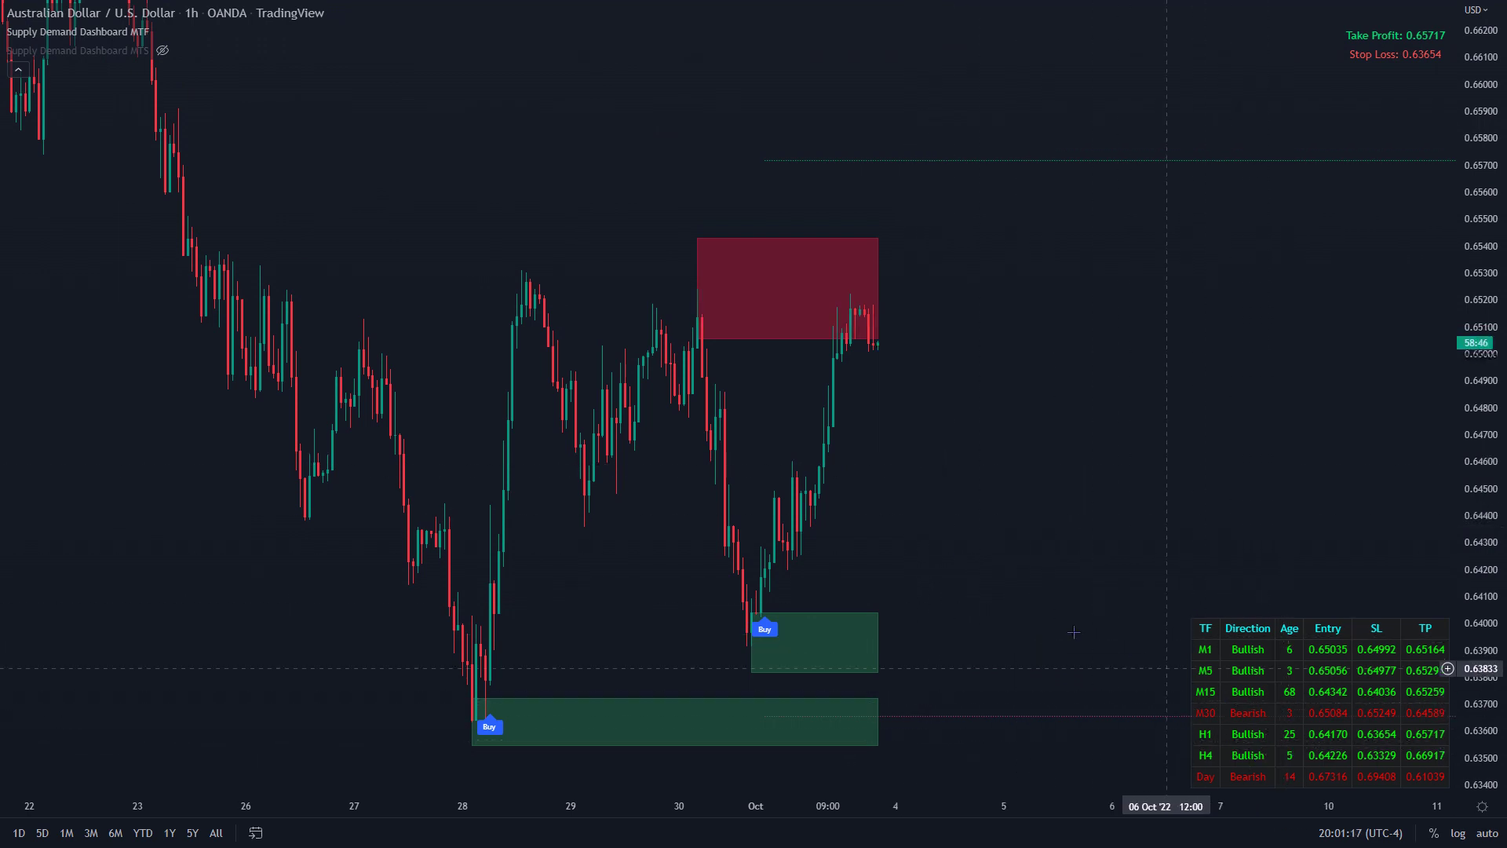
- Examine the AUDUSD 1-hour supply and demand zones, buy signals, and take-profit and stop-loss lines against the dashboard's H1 row
{"action": "scroll", "coordinate": [738, 632], "scroll_direction": "up", "scroll_amount": 1}
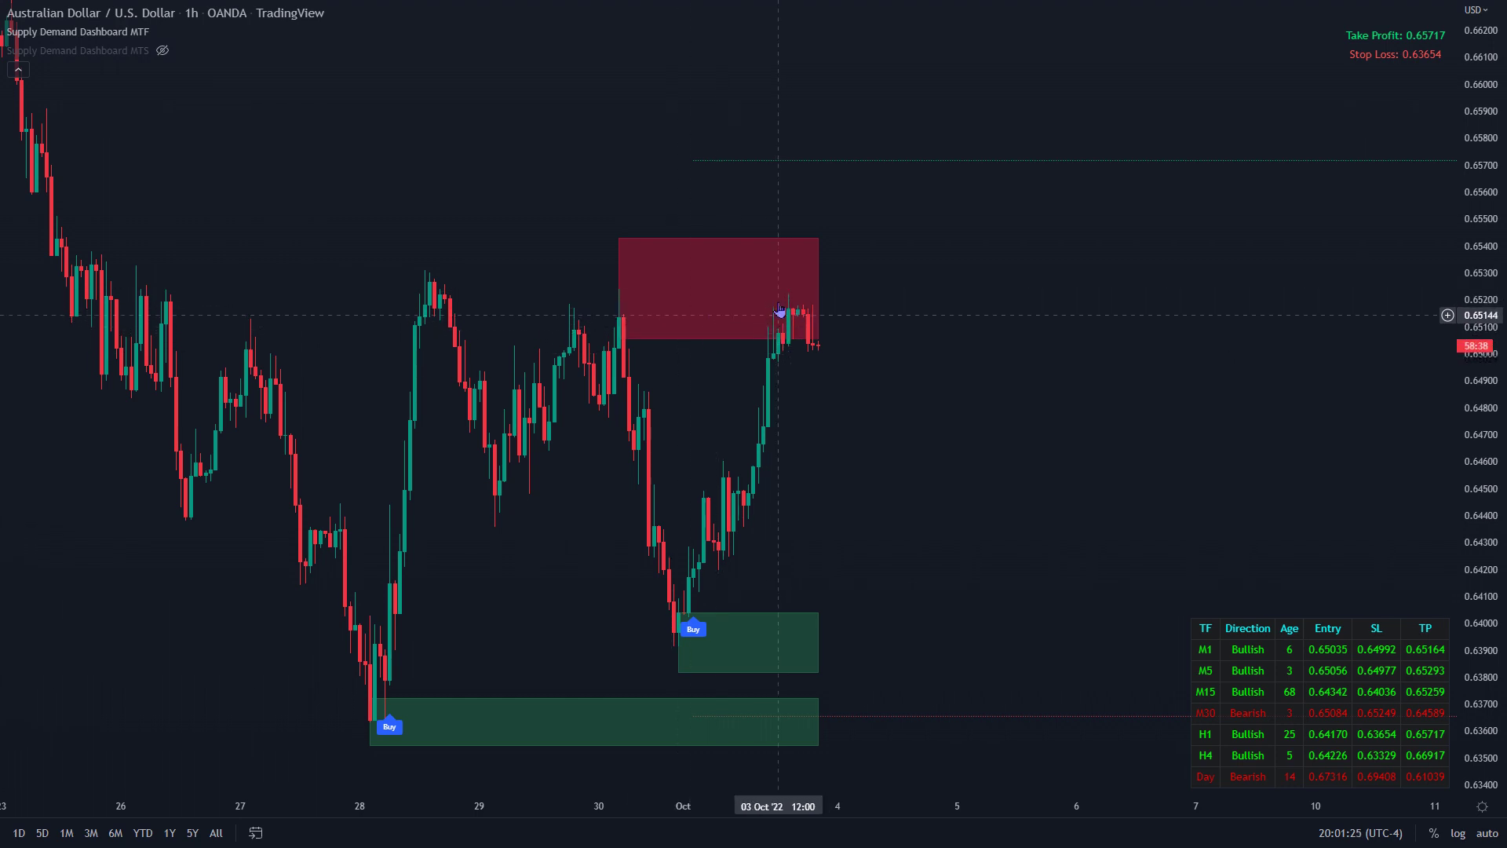
{"action": "scroll", "coordinate": [730, 404], "scroll_direction": "up", "scroll_amount": 2}
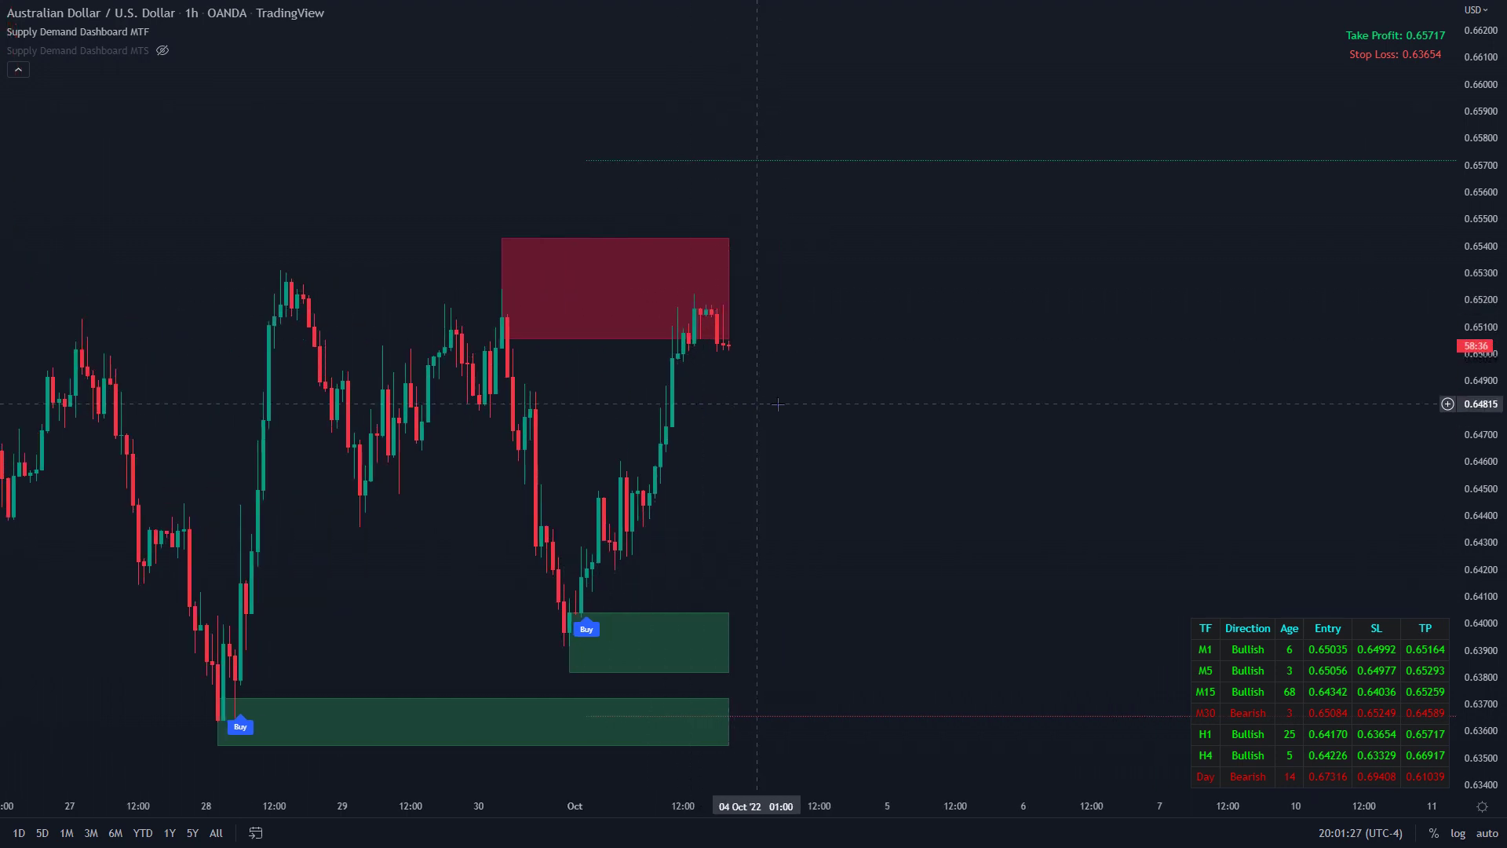
{"action": "left_click_drag", "start_coordinate": [1480, 601], "coordinate": [1479, 559]}
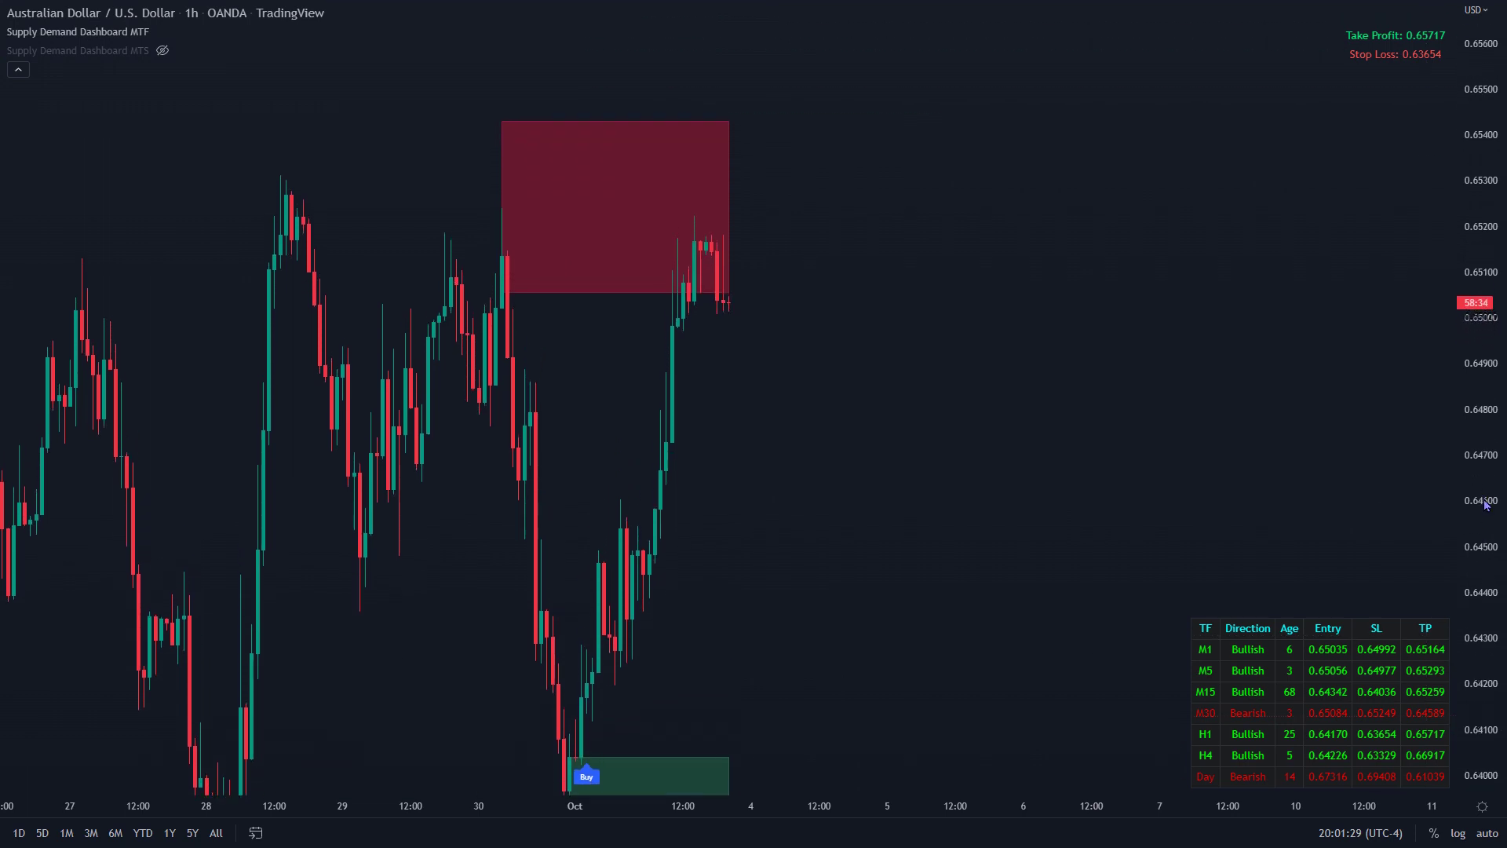
{"action": "scroll", "coordinate": [686, 204], "scroll_direction": "up", "scroll_amount": 1}
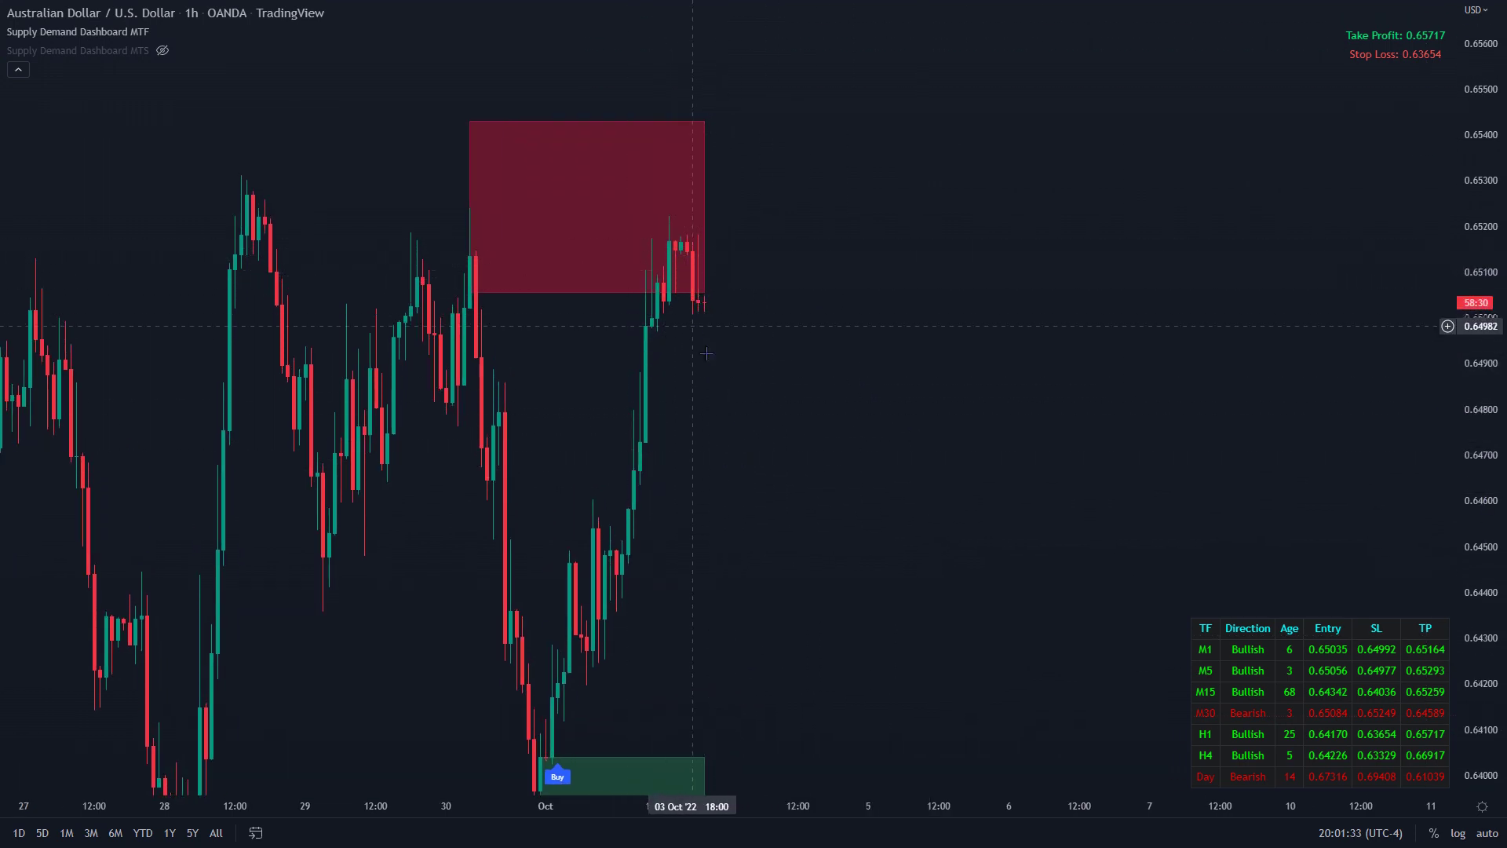
{"action": "left_click_drag", "start_coordinate": [1474, 224], "coordinate": [1477, 306]}
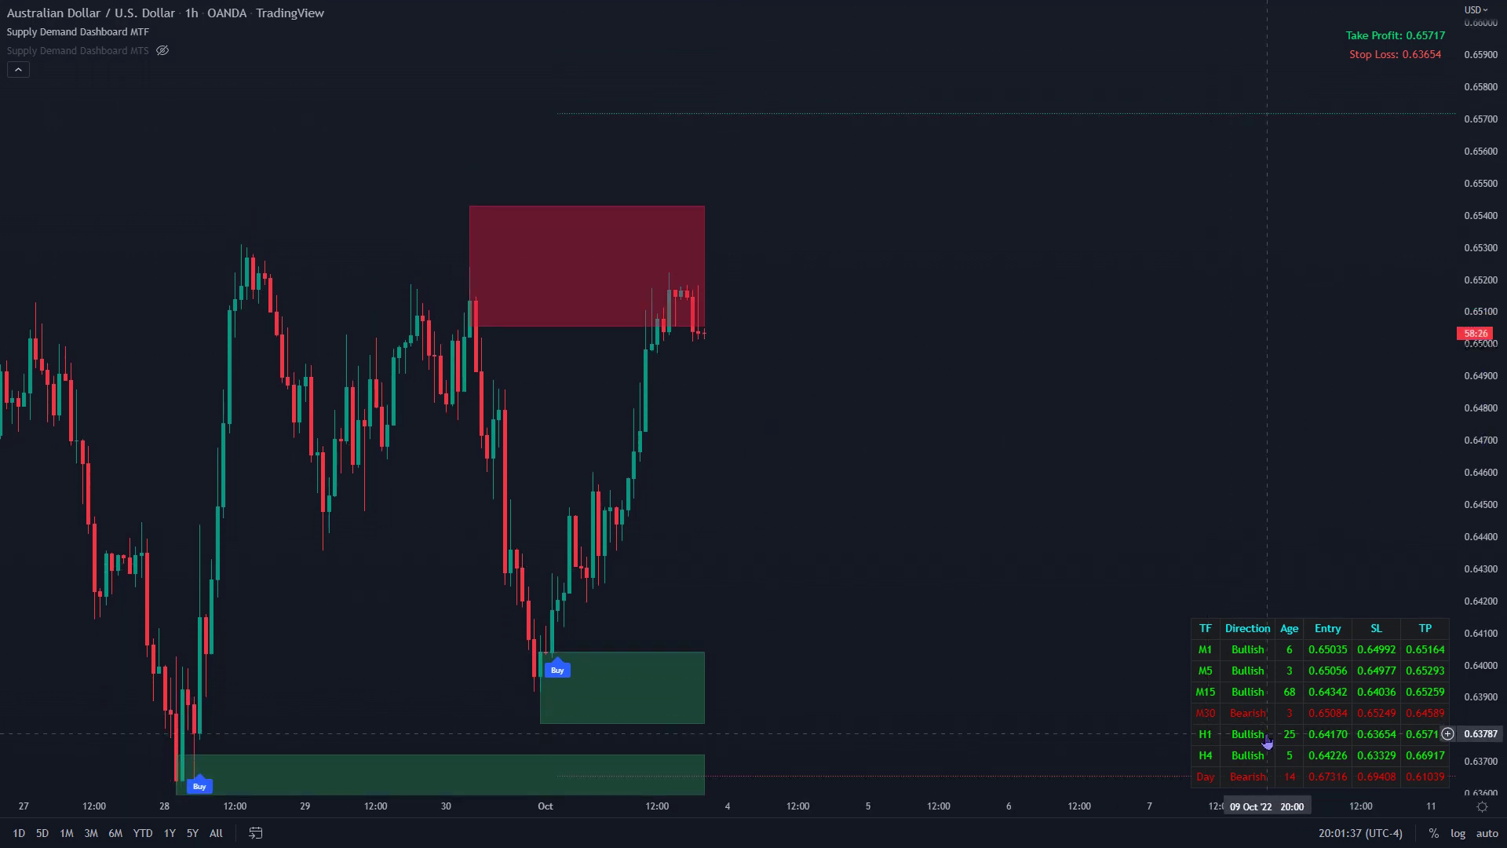
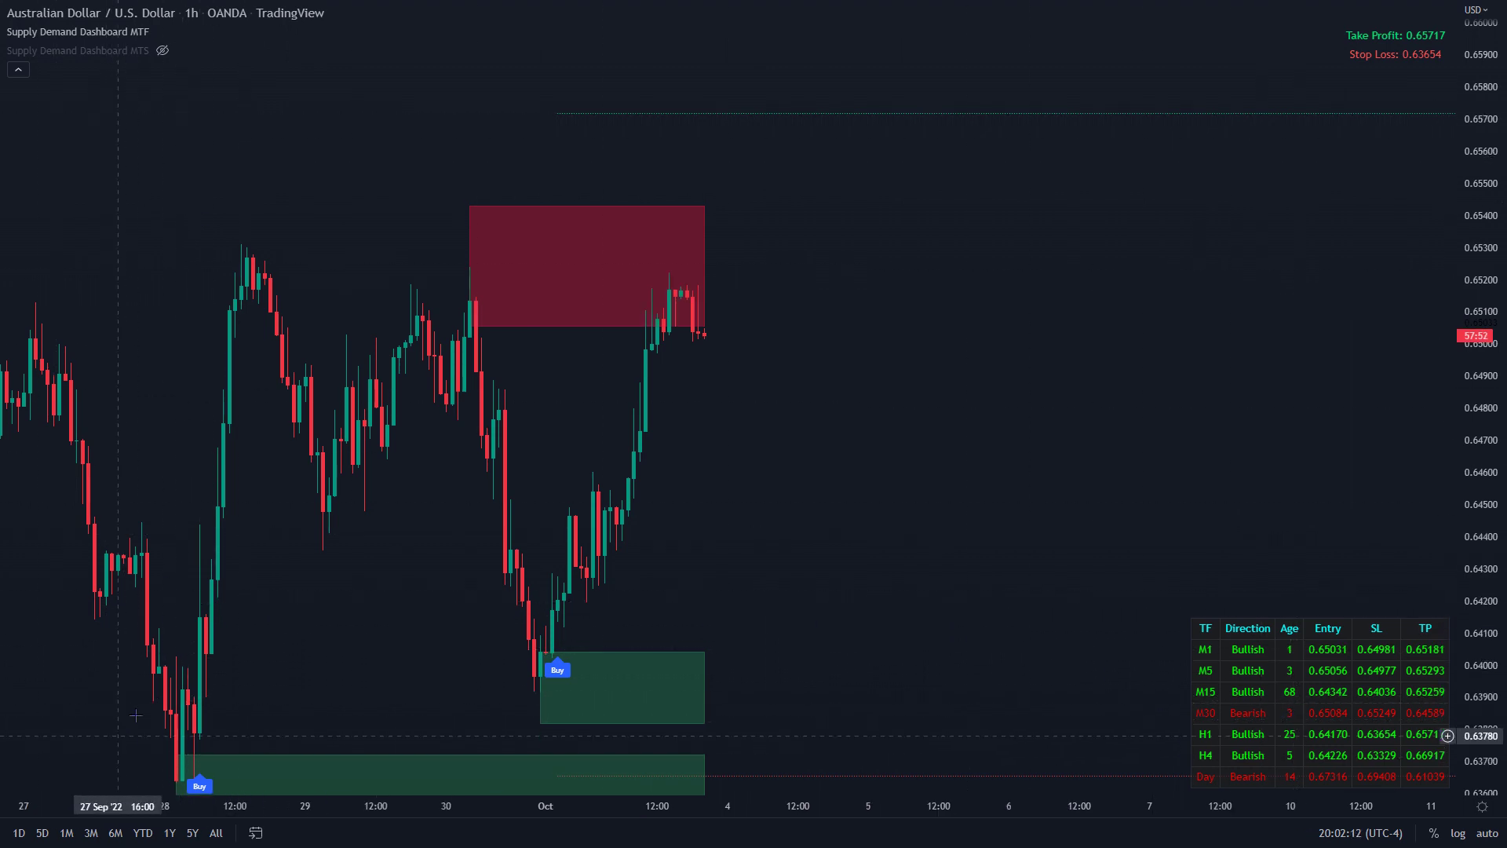
{"action": "mouse_move", "coordinate": [124, 55]}
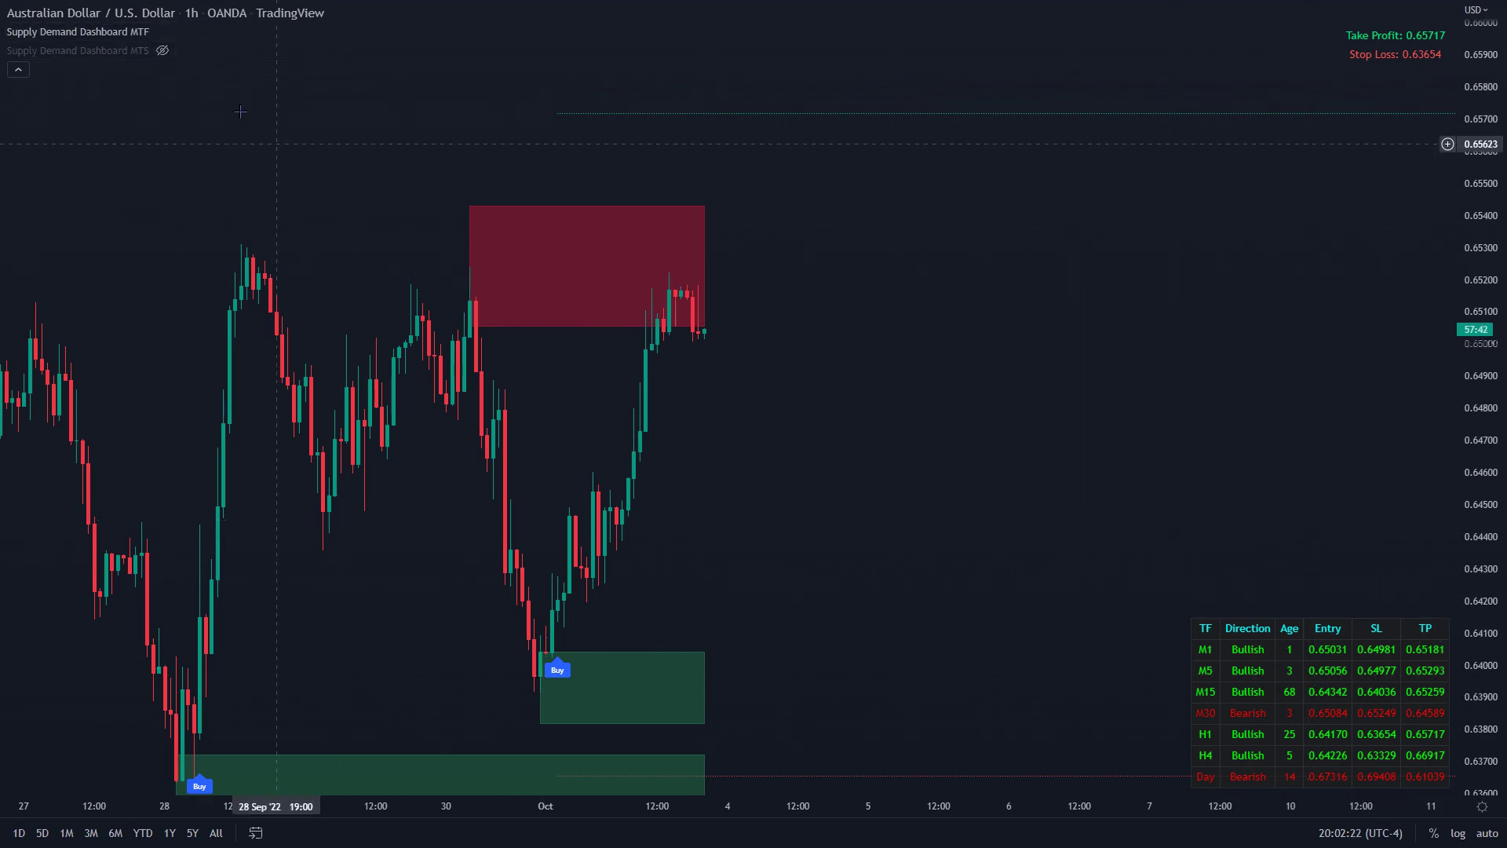
{"action": "mouse_move", "coordinate": [164, 35]}
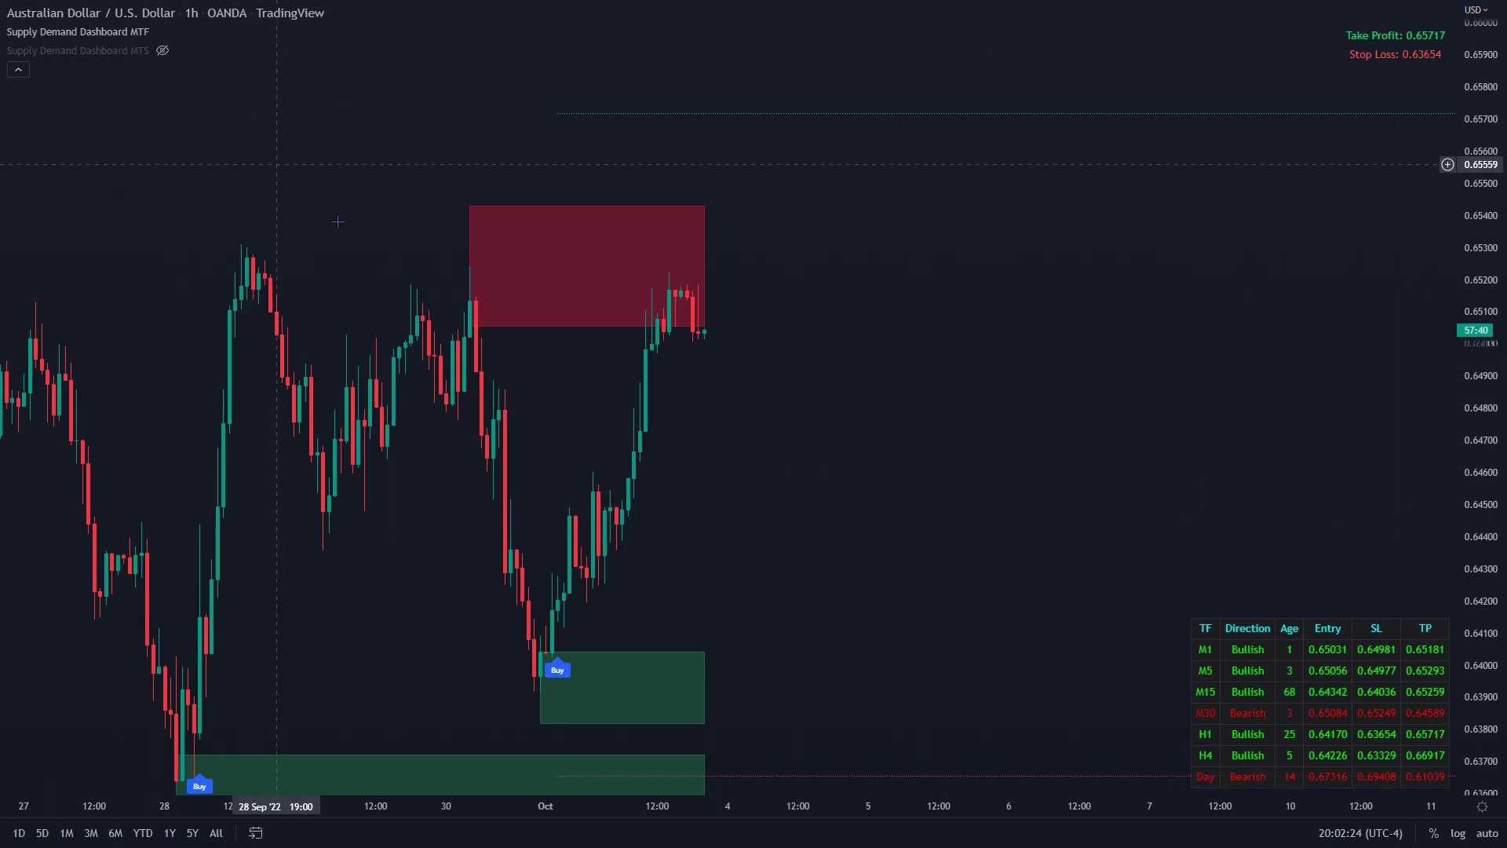
{"action": "left_click_drag", "start_coordinate": [1474, 297], "coordinate": [1474, 322]}
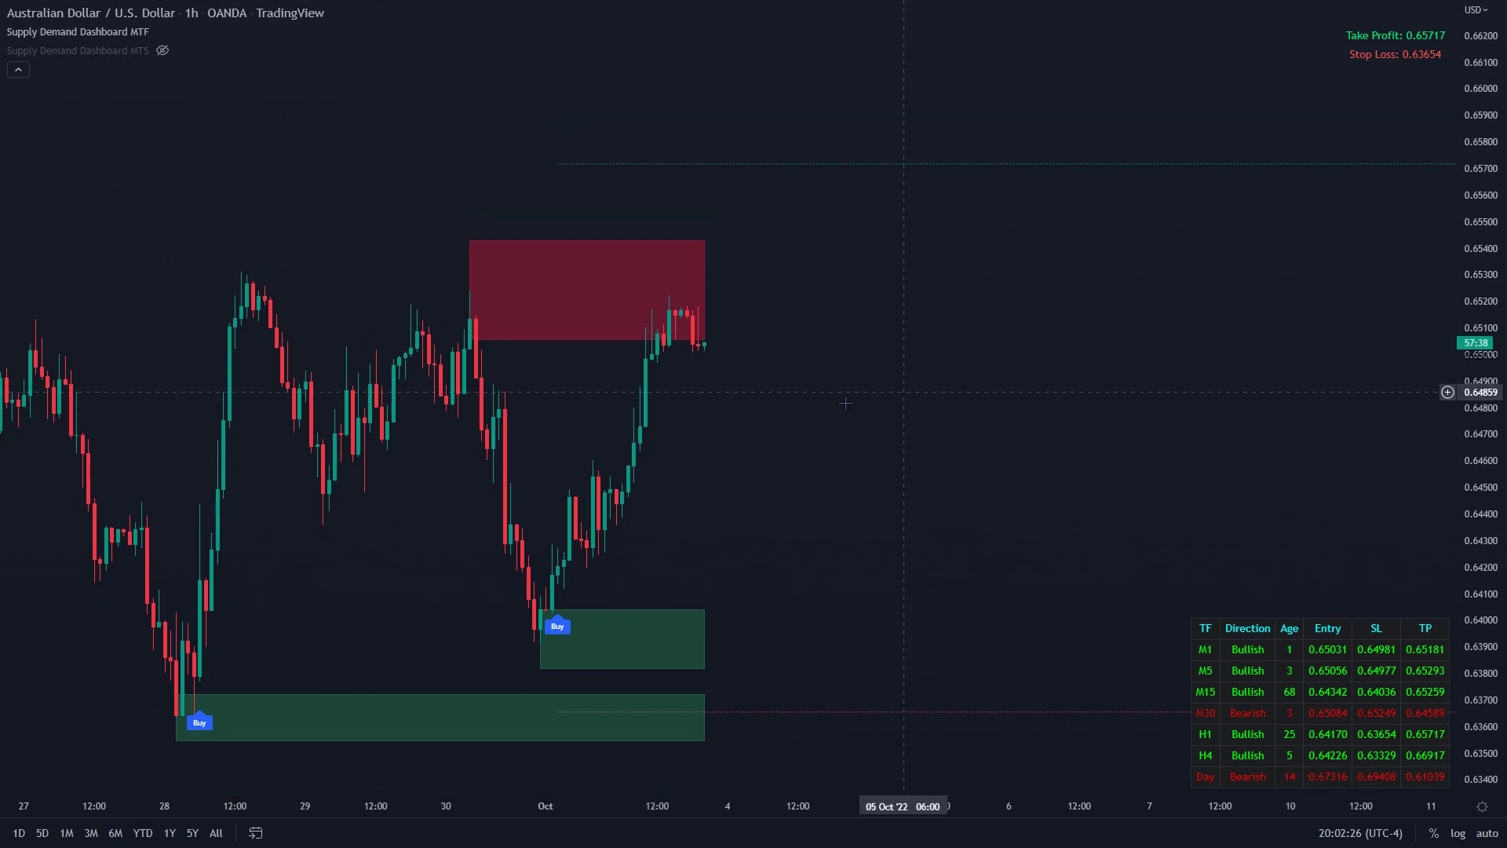
{"action": "left_click_drag", "start_coordinate": [851, 407], "coordinate": [889, 408]}
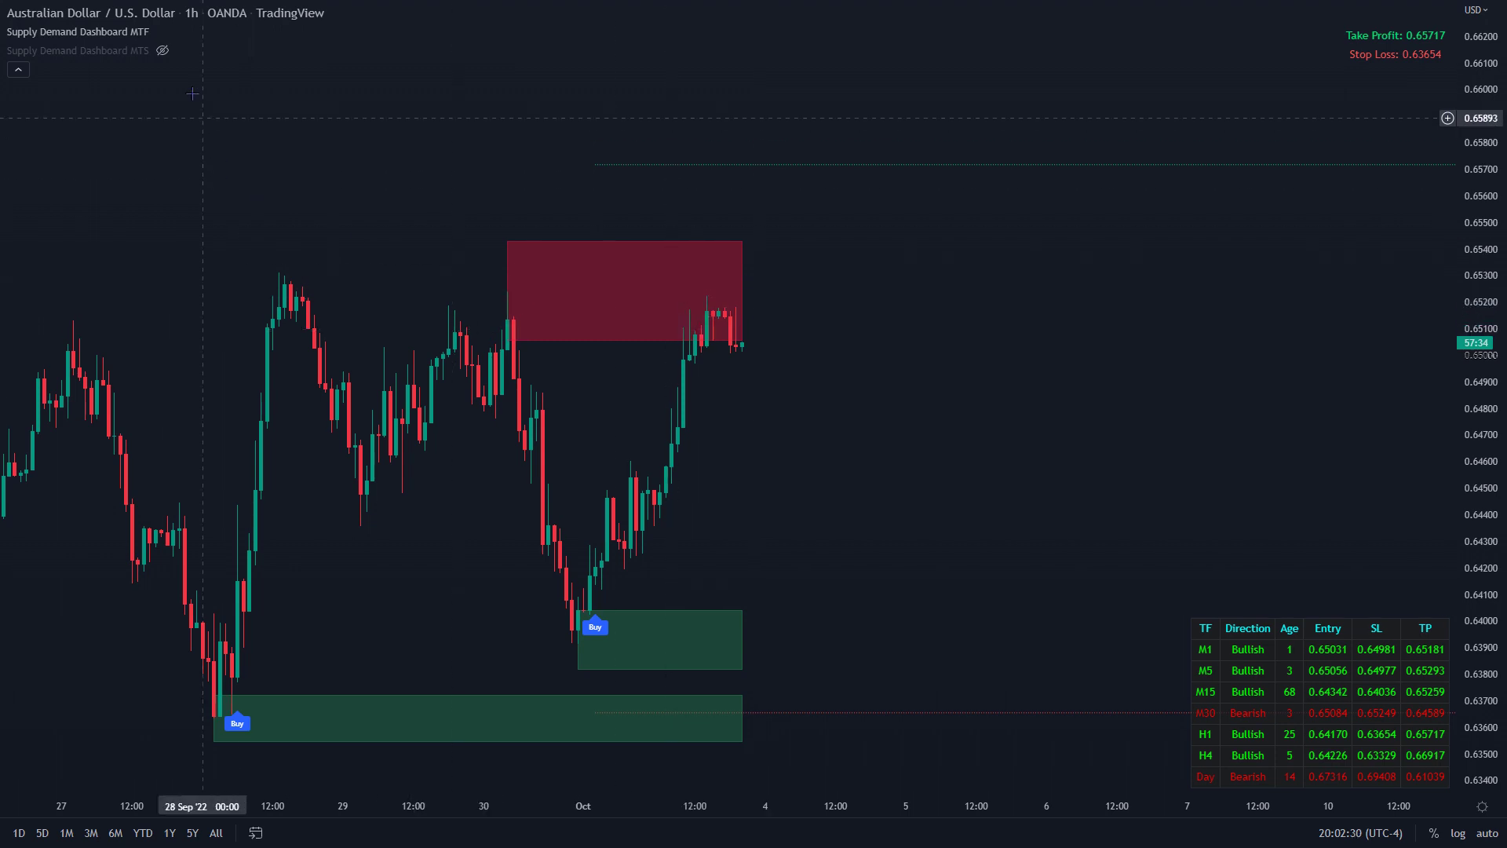
- Compare the Supply Demand Dashboard MTS symbol table with the MTF timeframe table, ending with only the MTF indicator shown
{"action": "left_click", "coordinate": [163, 51]}
{"action": "left_click", "coordinate": [164, 31]}
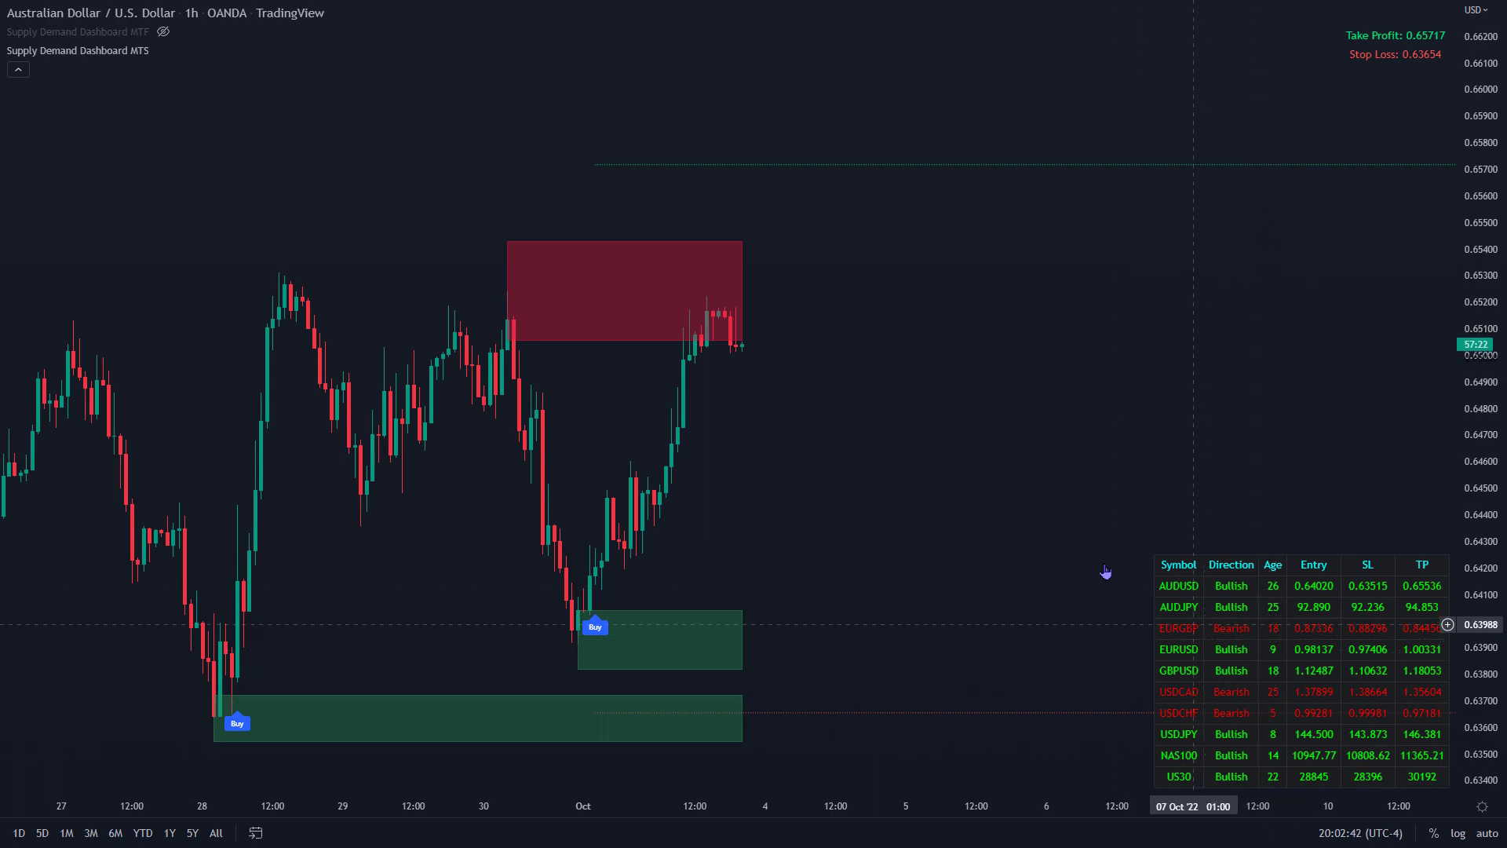
{"action": "left_click", "coordinate": [164, 31]}
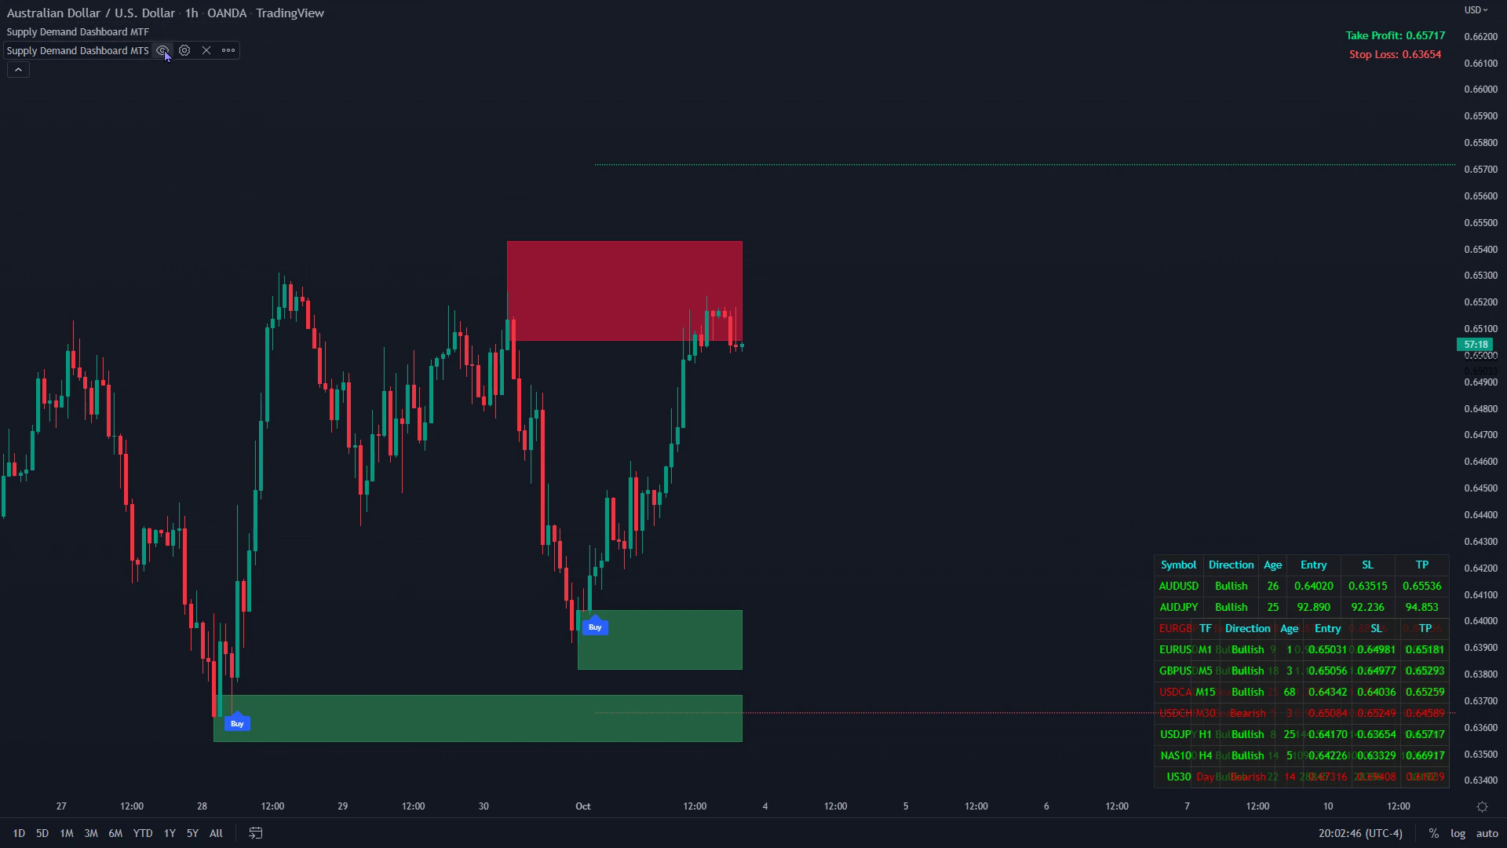
{"action": "left_click", "coordinate": [163, 50]}
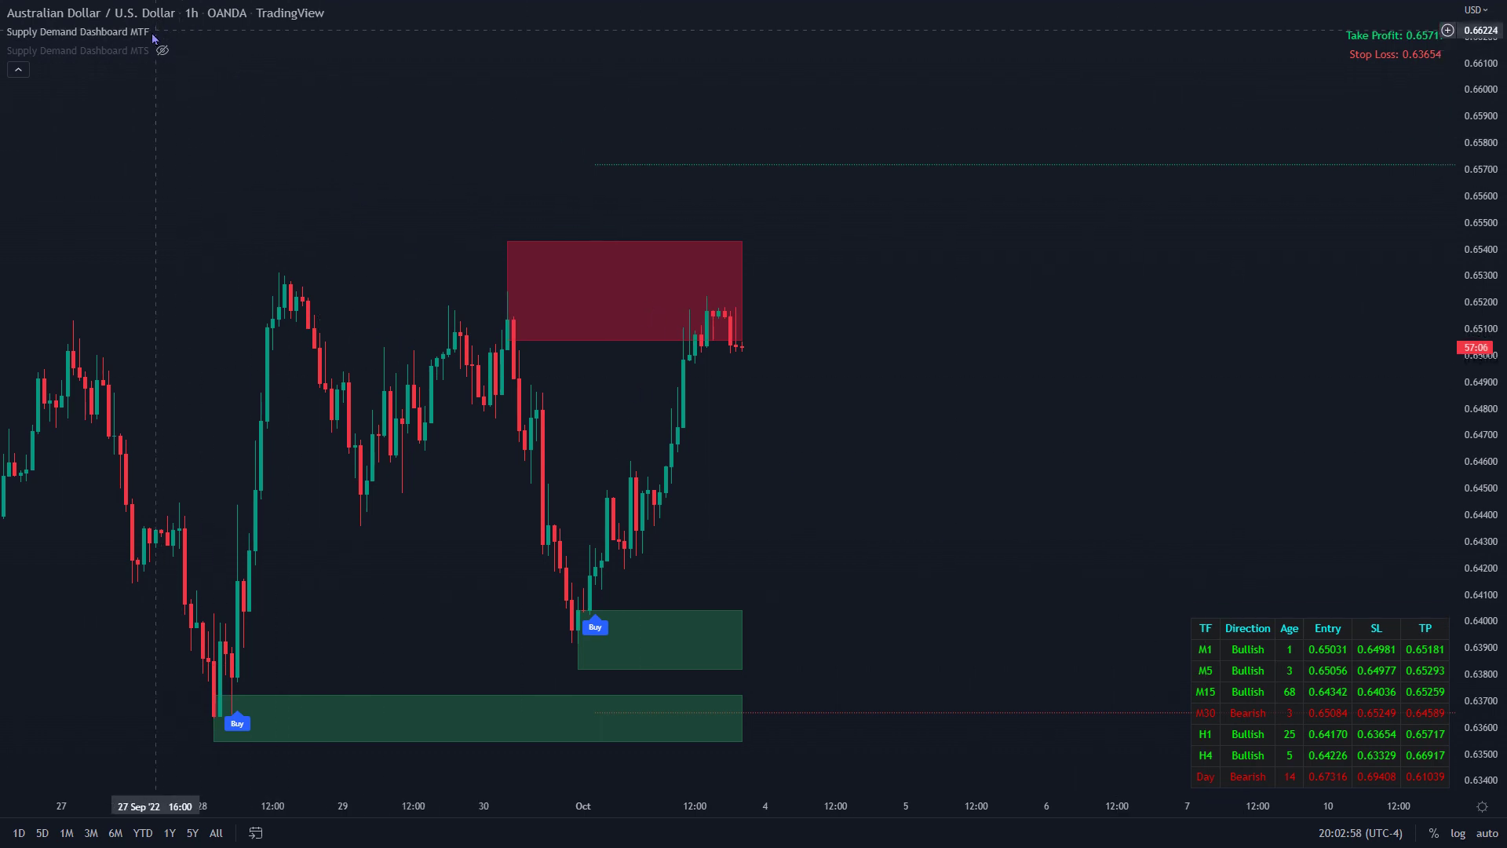
- Set the Supply Demand Dashboard MTF indicator's zone fuzz factor to 0.5, keeping its settings clear of the chart's zones
{"action": "left_click", "coordinate": [185, 32]}
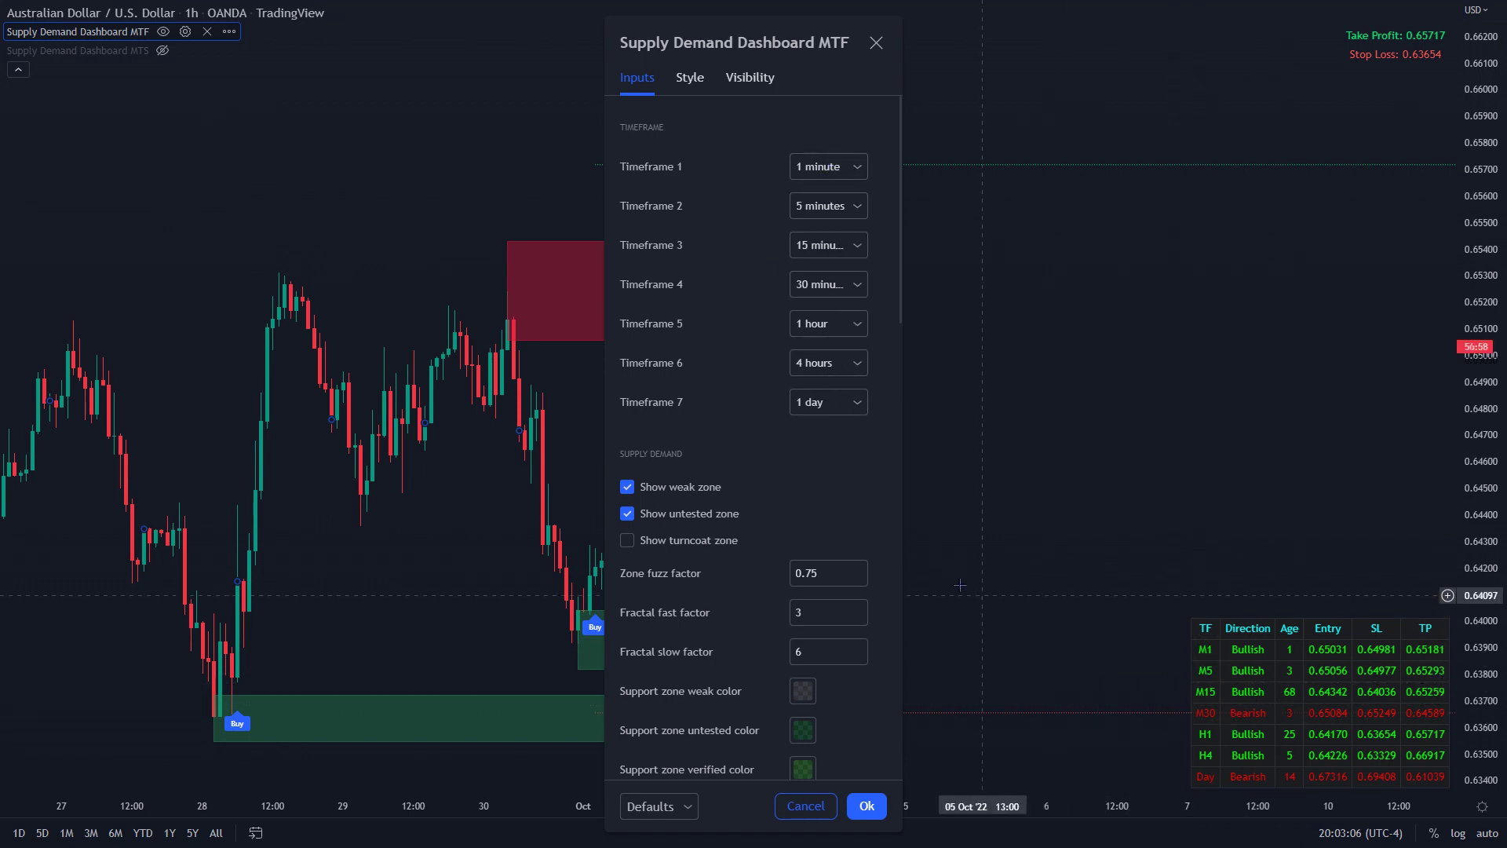
{"action": "scroll", "coordinate": [765, 525], "scroll_direction": "down", "scroll_amount": 4}
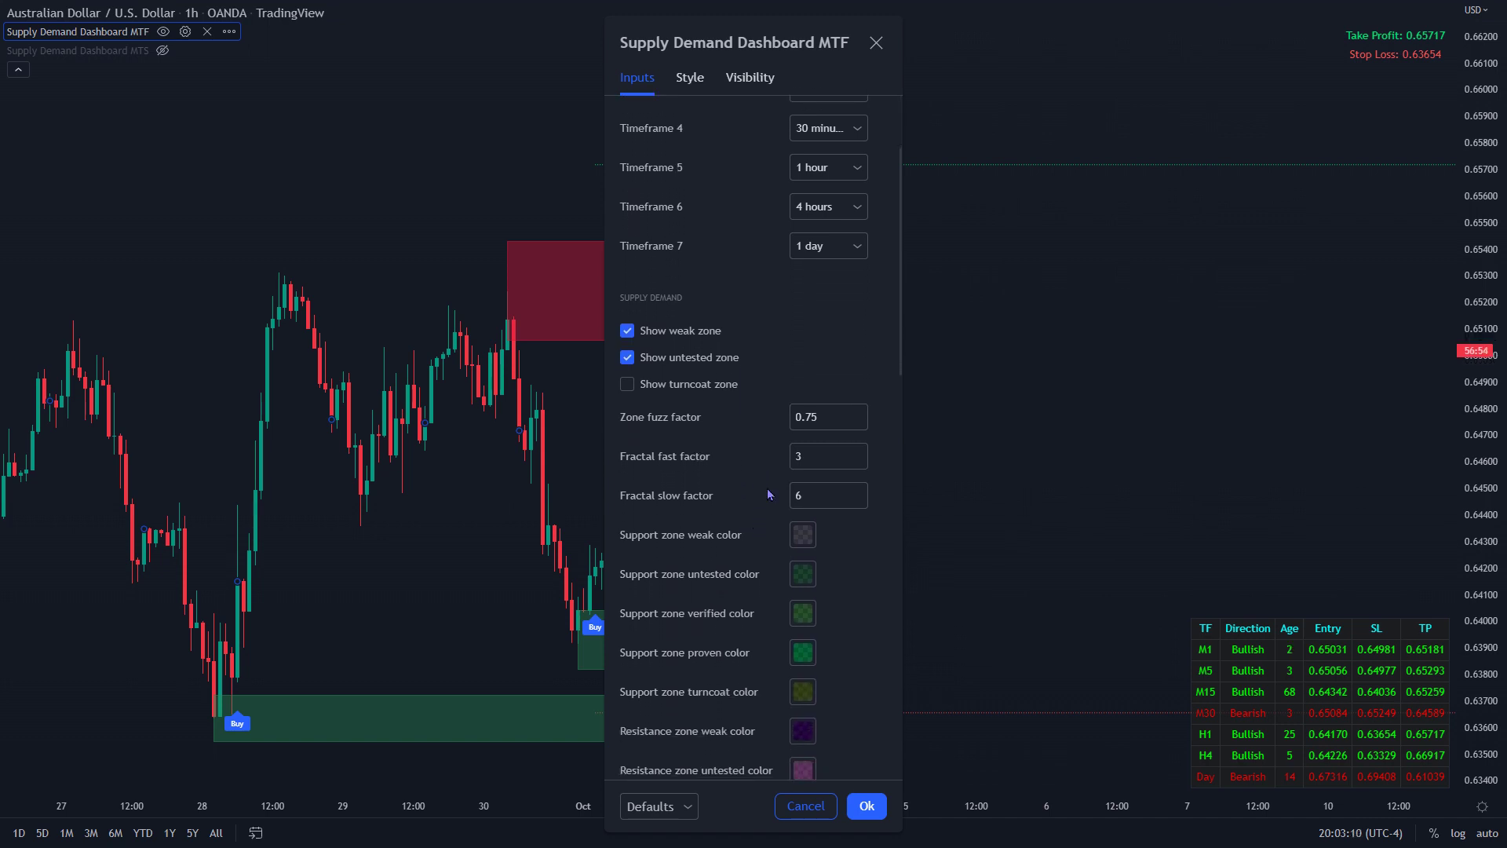
{"action": "left_click_drag", "start_coordinate": [740, 42], "coordinate": [1089, 16]}
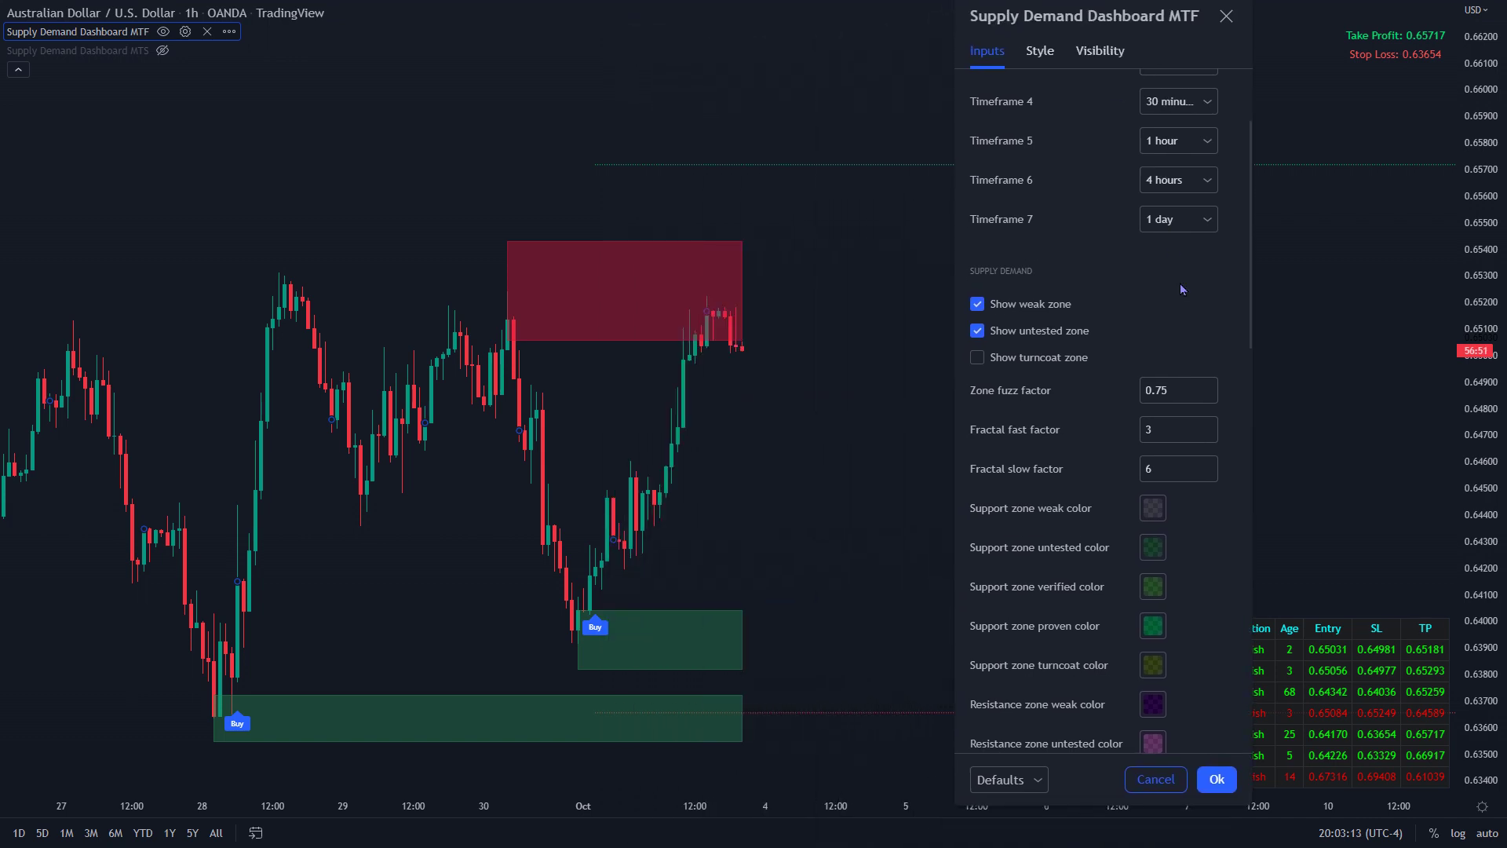
{"action": "double_click", "coordinate": [1192, 392]}
{"action": "type", "text": "0."}
{"action": "left_click", "coordinate": [1124, 323]}
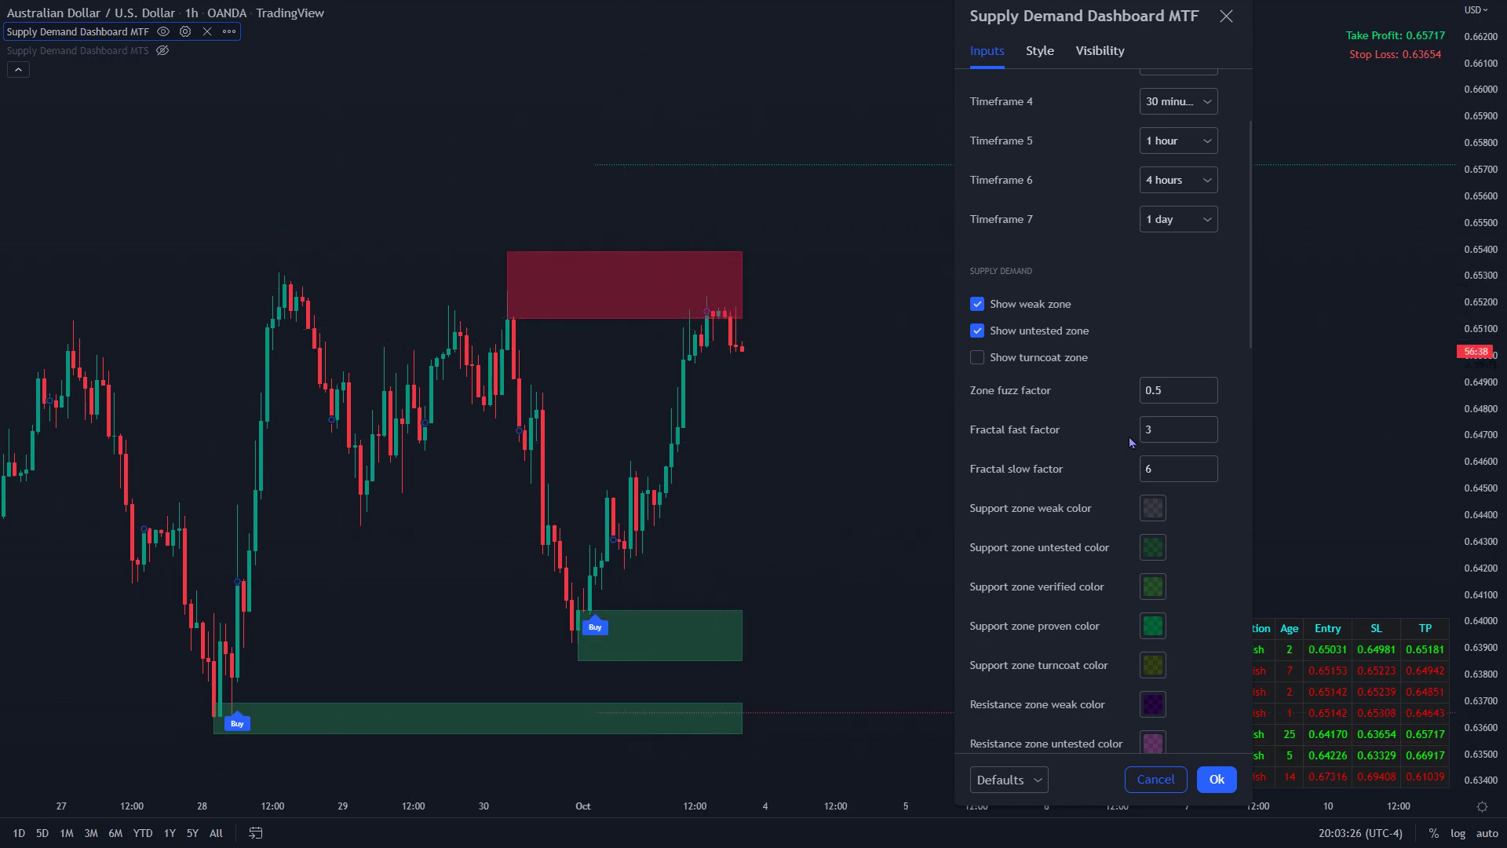
- Set the MTF indicator's zone fuzz factor to 1 and close its settings
{"action": "left_click", "coordinate": [1171, 392]}
{"action": "left_click", "coordinate": [1153, 330]}
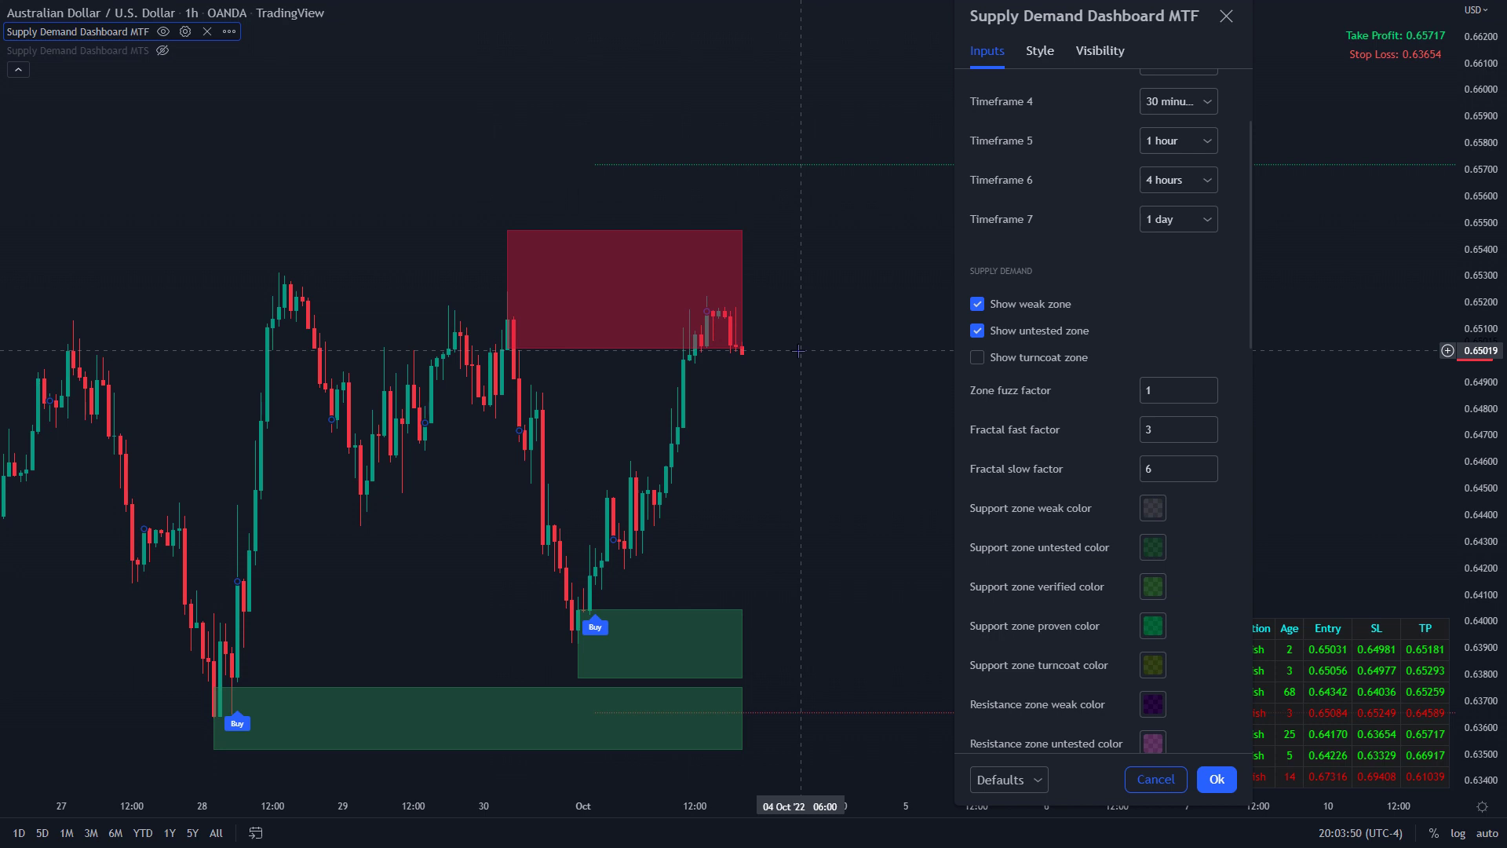
{"action": "scroll", "coordinate": [1087, 457], "scroll_direction": "down", "scroll_amount": 3}
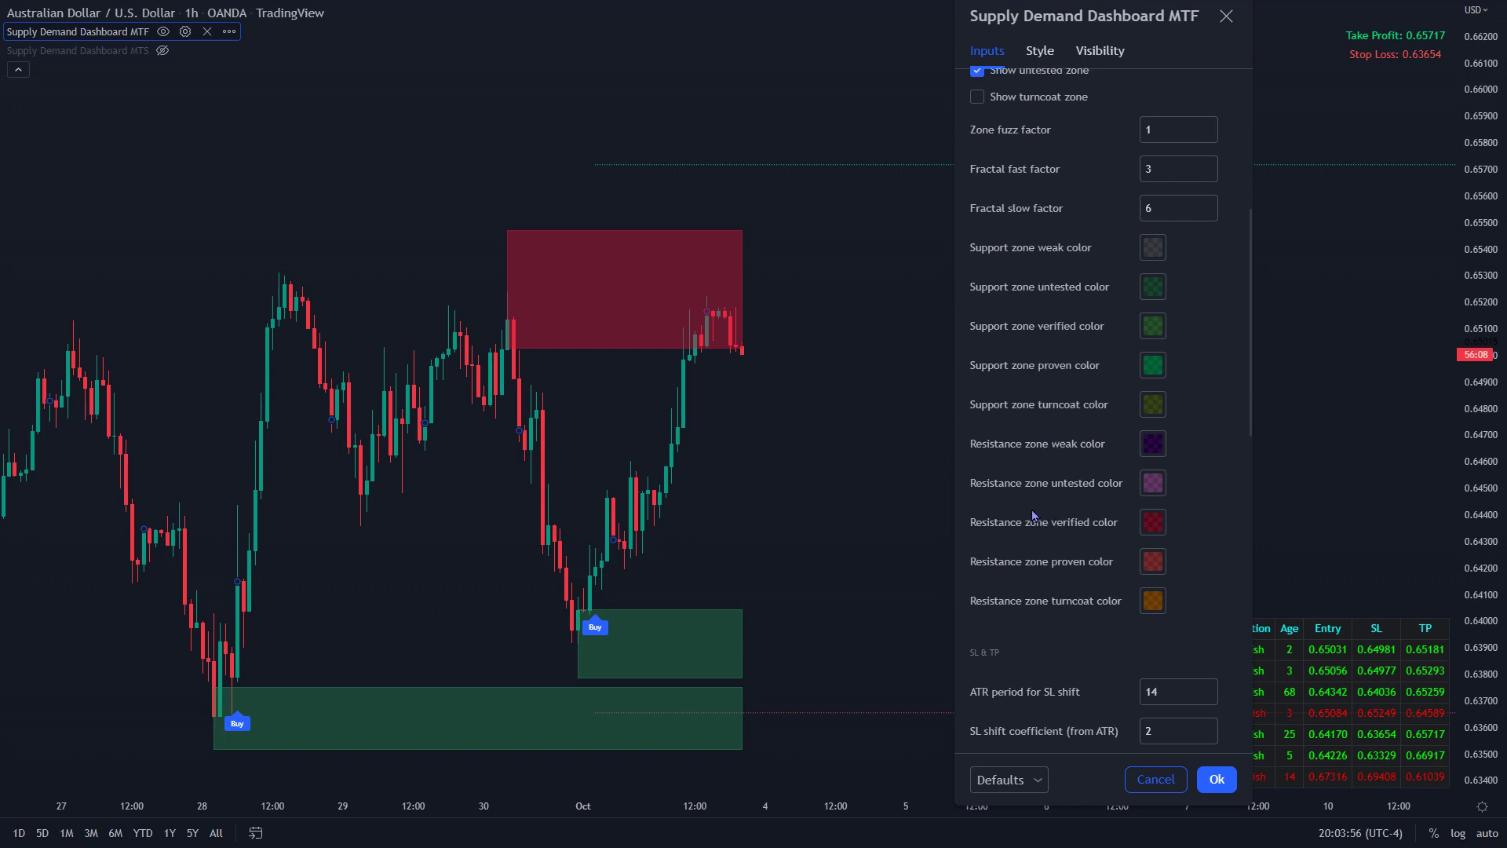
{"action": "scroll", "coordinate": [1044, 518], "scroll_direction": "up", "scroll_amount": 1}
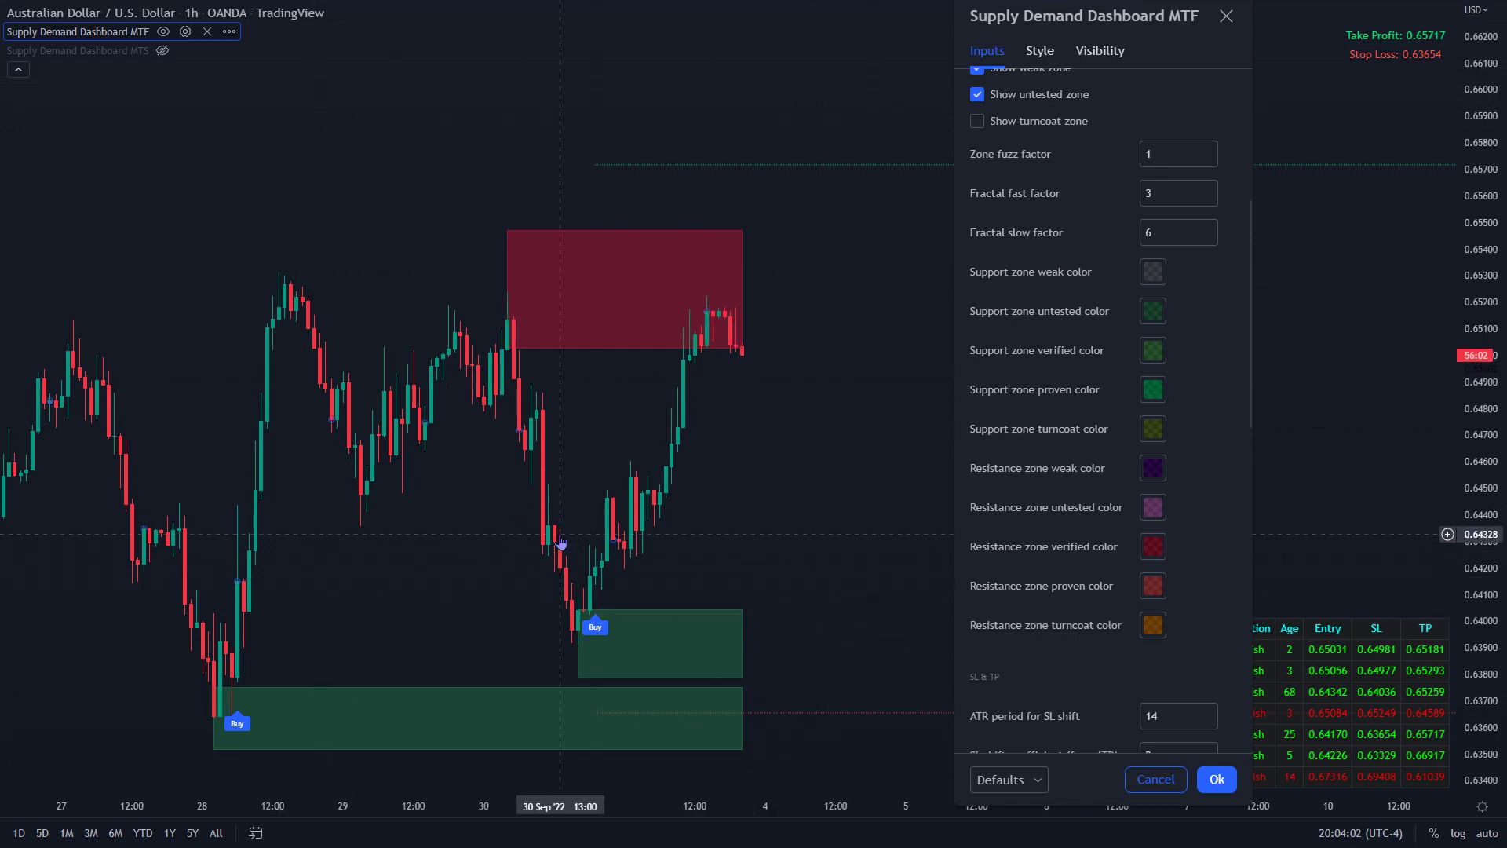
{"action": "left_click", "coordinate": [1269, 416]}
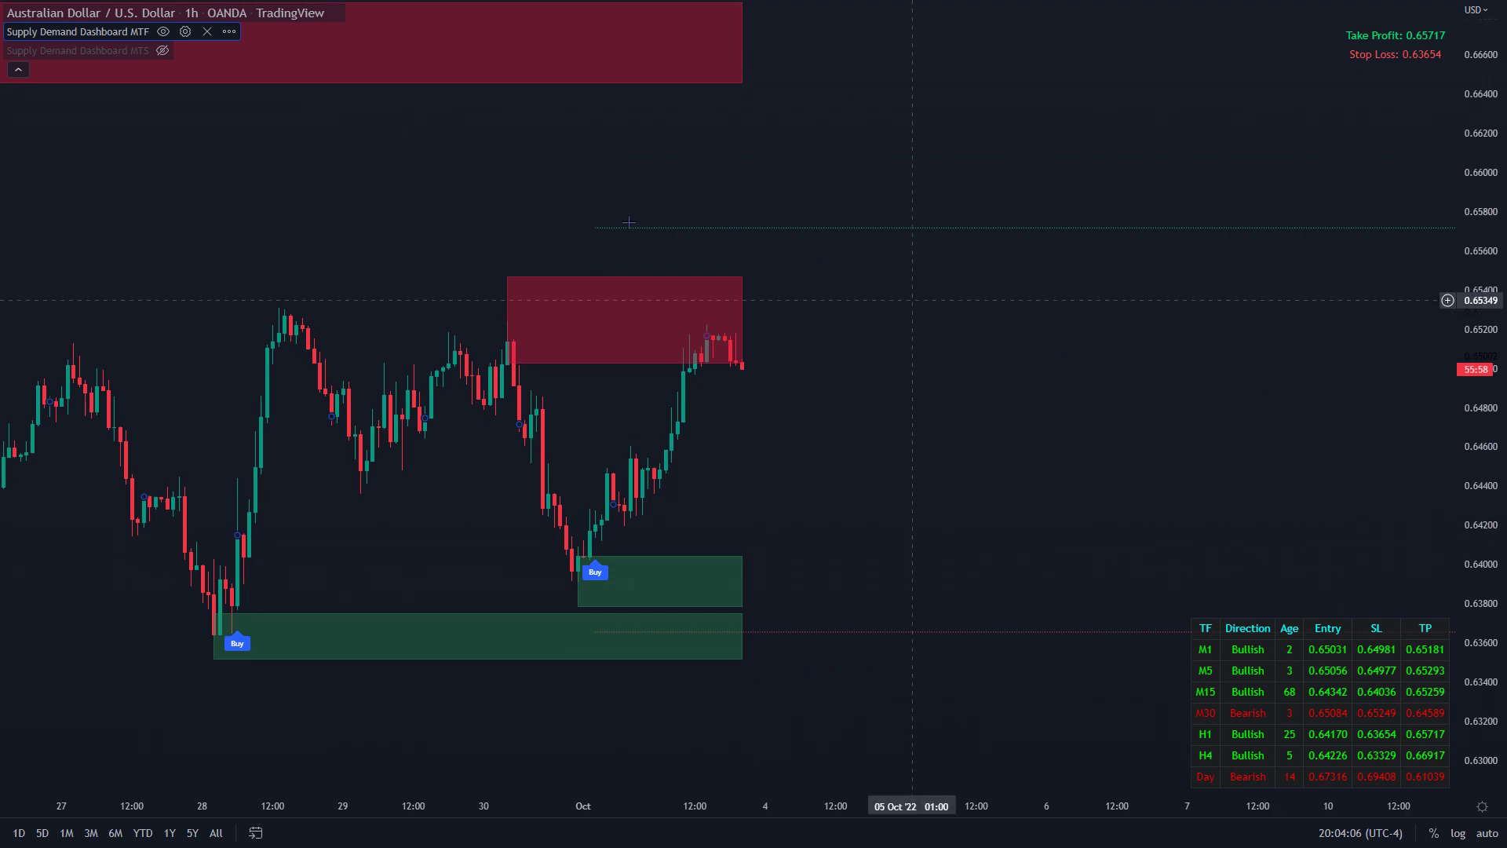
- Examine the MTF indicator's timeframes, zone display options, and support and resistance zone colors in its settings
{"action": "left_click", "coordinate": [186, 32]}
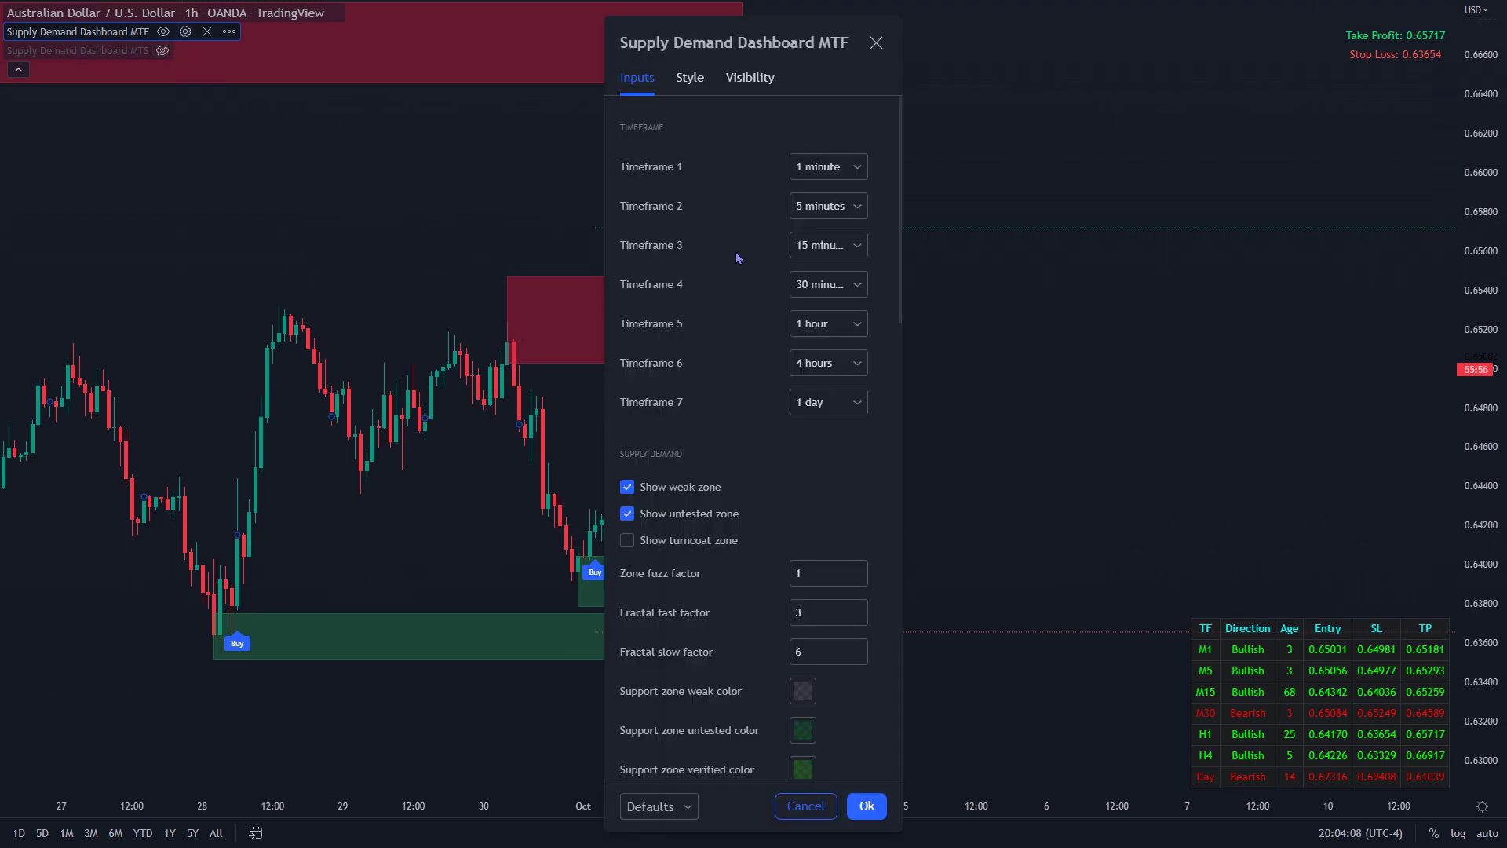
{"action": "left_click_drag", "start_coordinate": [777, 47], "coordinate": [1090, 14]}
{"action": "scroll", "coordinate": [1092, 631], "scroll_direction": "down", "scroll_amount": 1}
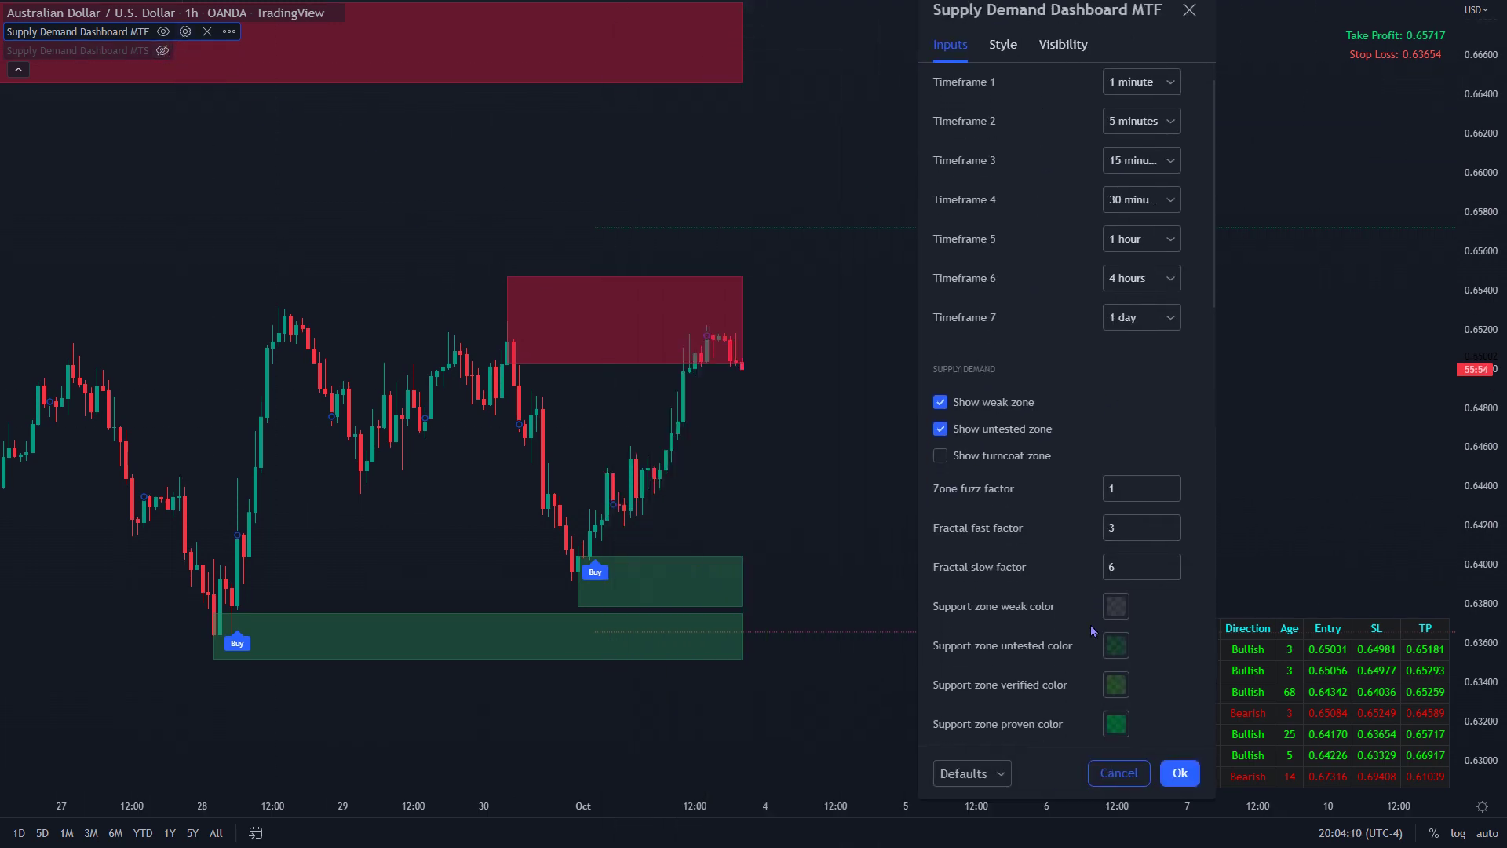
{"action": "scroll", "coordinate": [1092, 630], "scroll_direction": "down", "scroll_amount": 3}
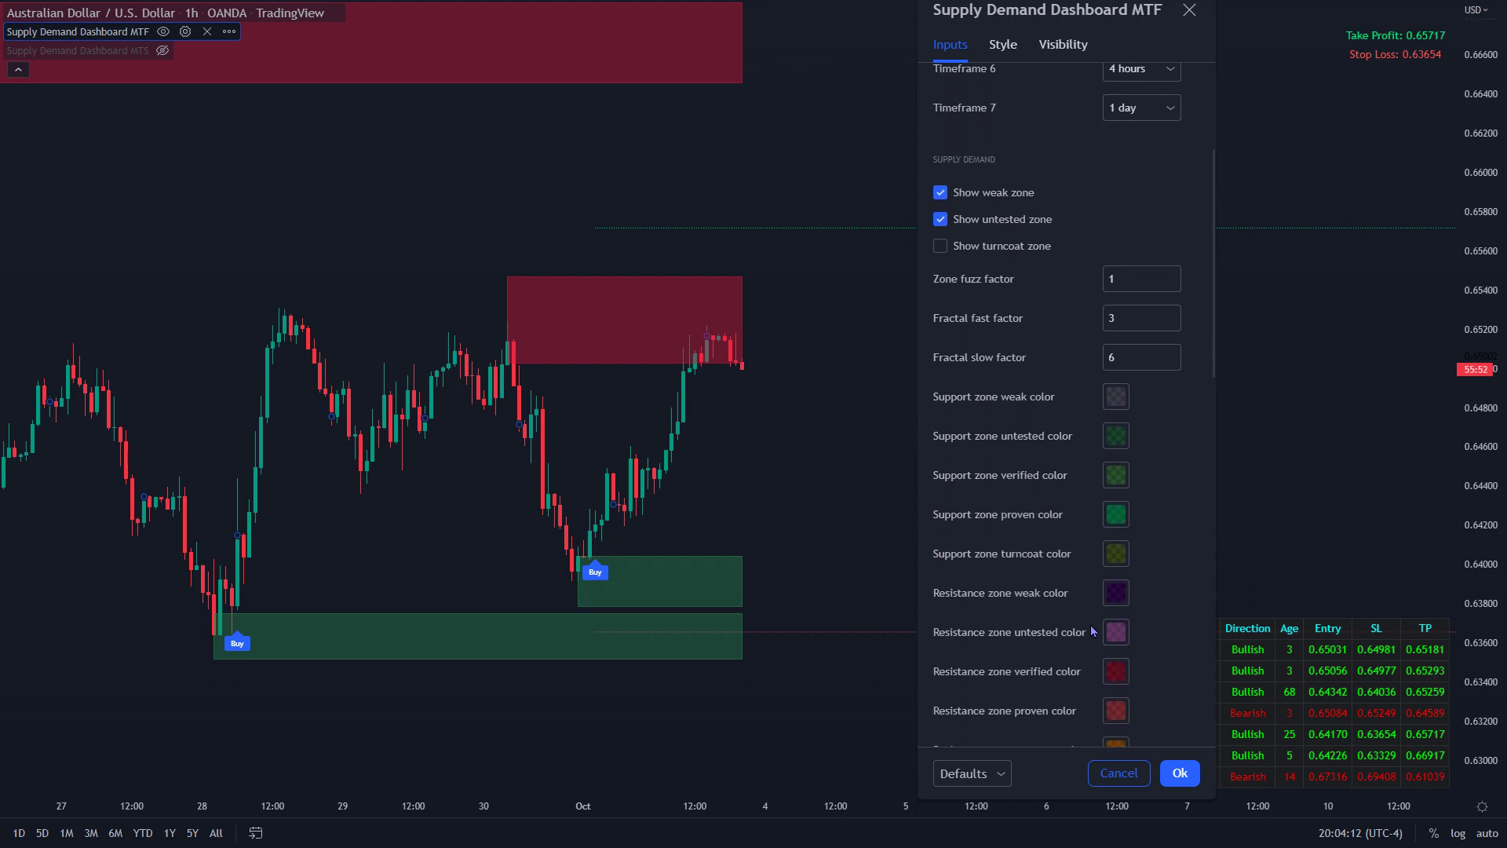
{"action": "scroll", "coordinate": [1086, 499], "scroll_direction": "down", "scroll_amount": 1}
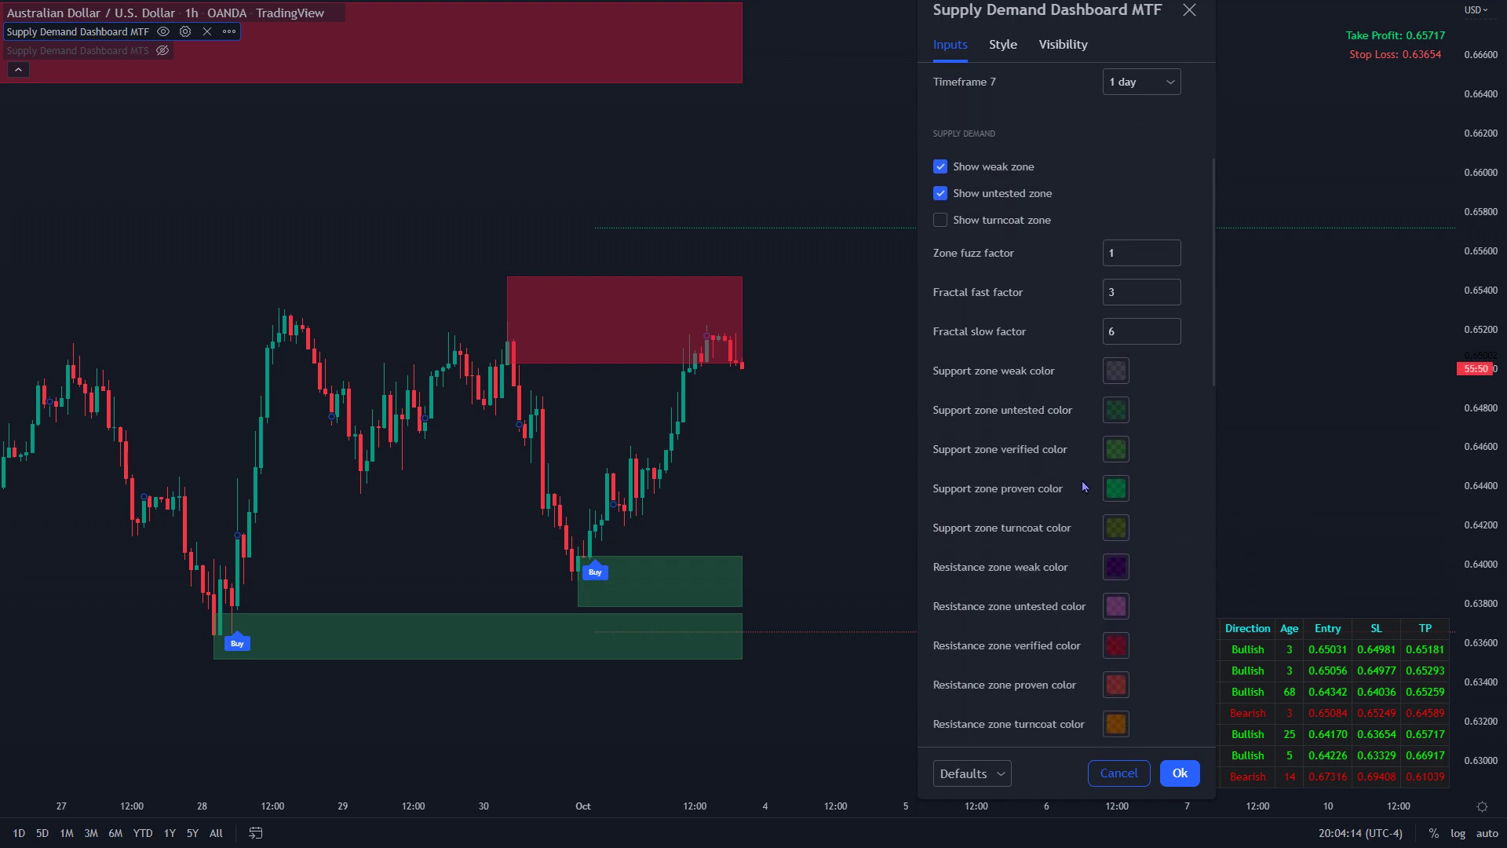
{"action": "scroll", "coordinate": [1084, 487], "scroll_direction": "down", "scroll_amount": 1}
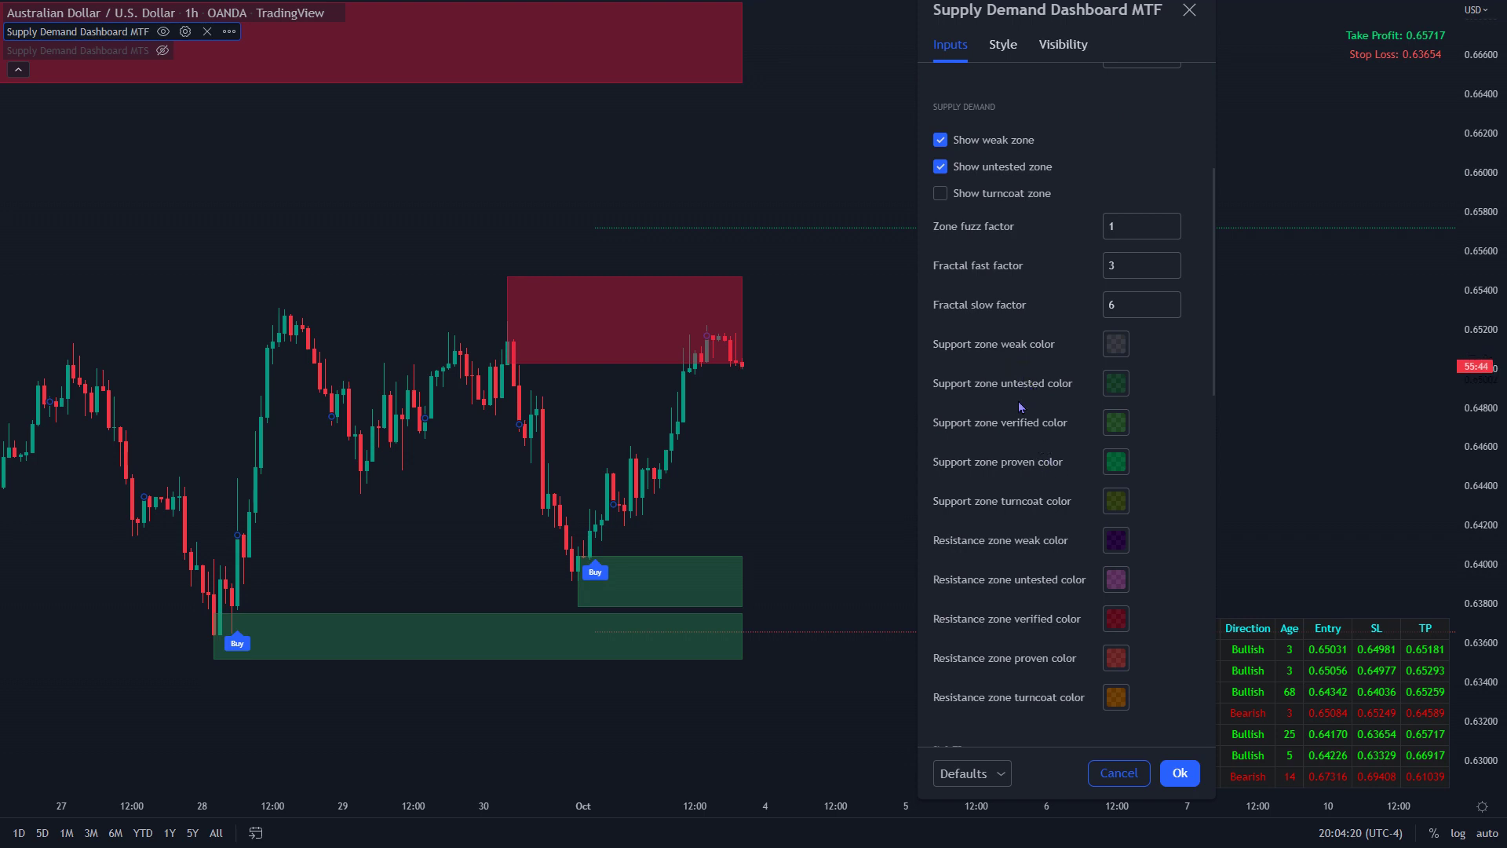
{"action": "scroll", "coordinate": [1021, 506], "scroll_direction": "down", "scroll_amount": 2}
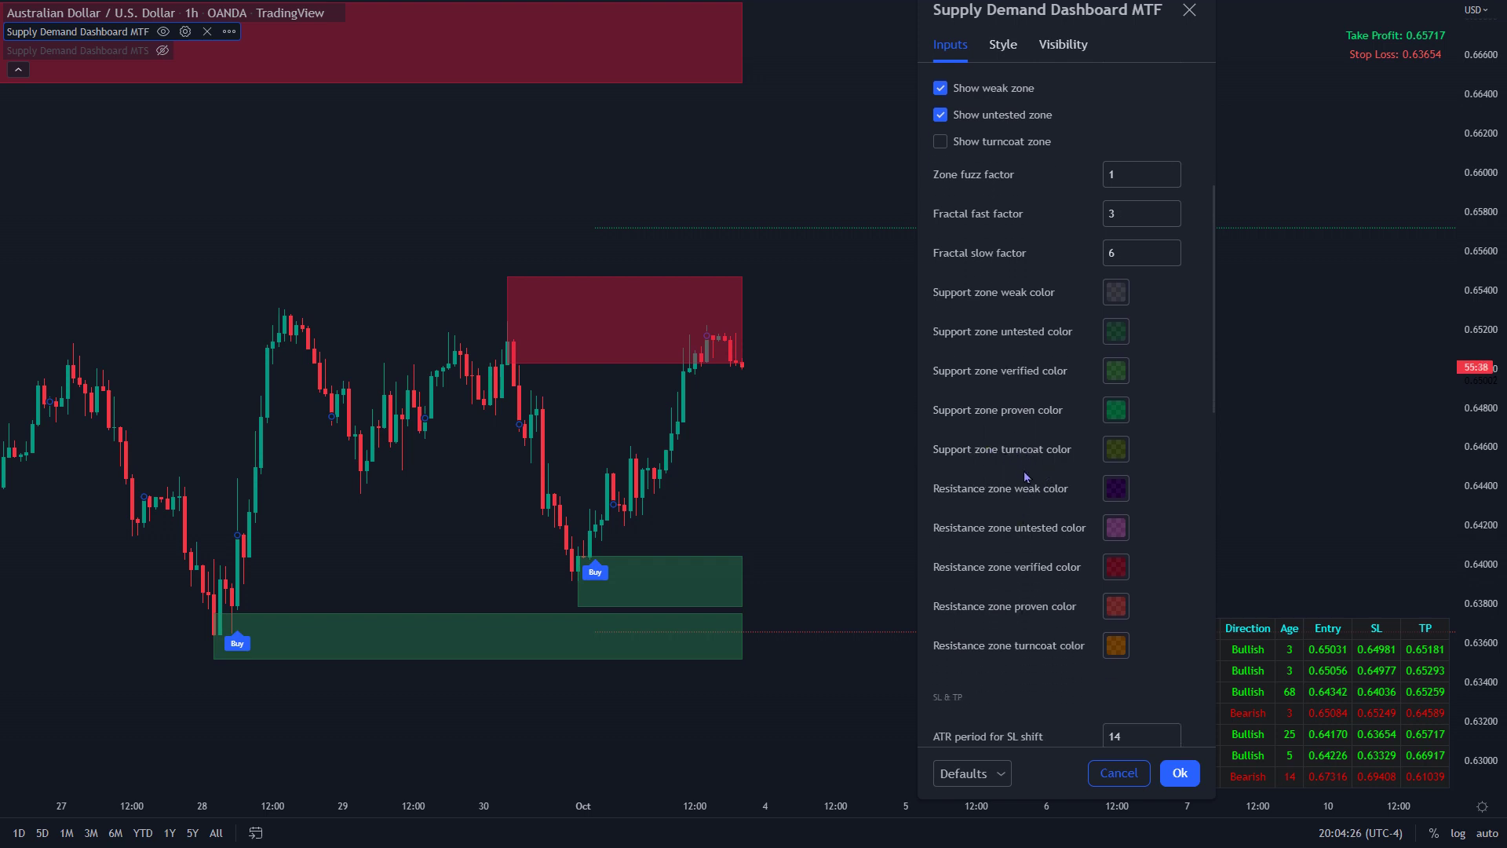
- Examine the MTF indicator's SL & TP, styling, dashboard and alert settings, and close them
{"action": "scroll", "coordinate": [1035, 530], "scroll_direction": "down", "scroll_amount": 5}
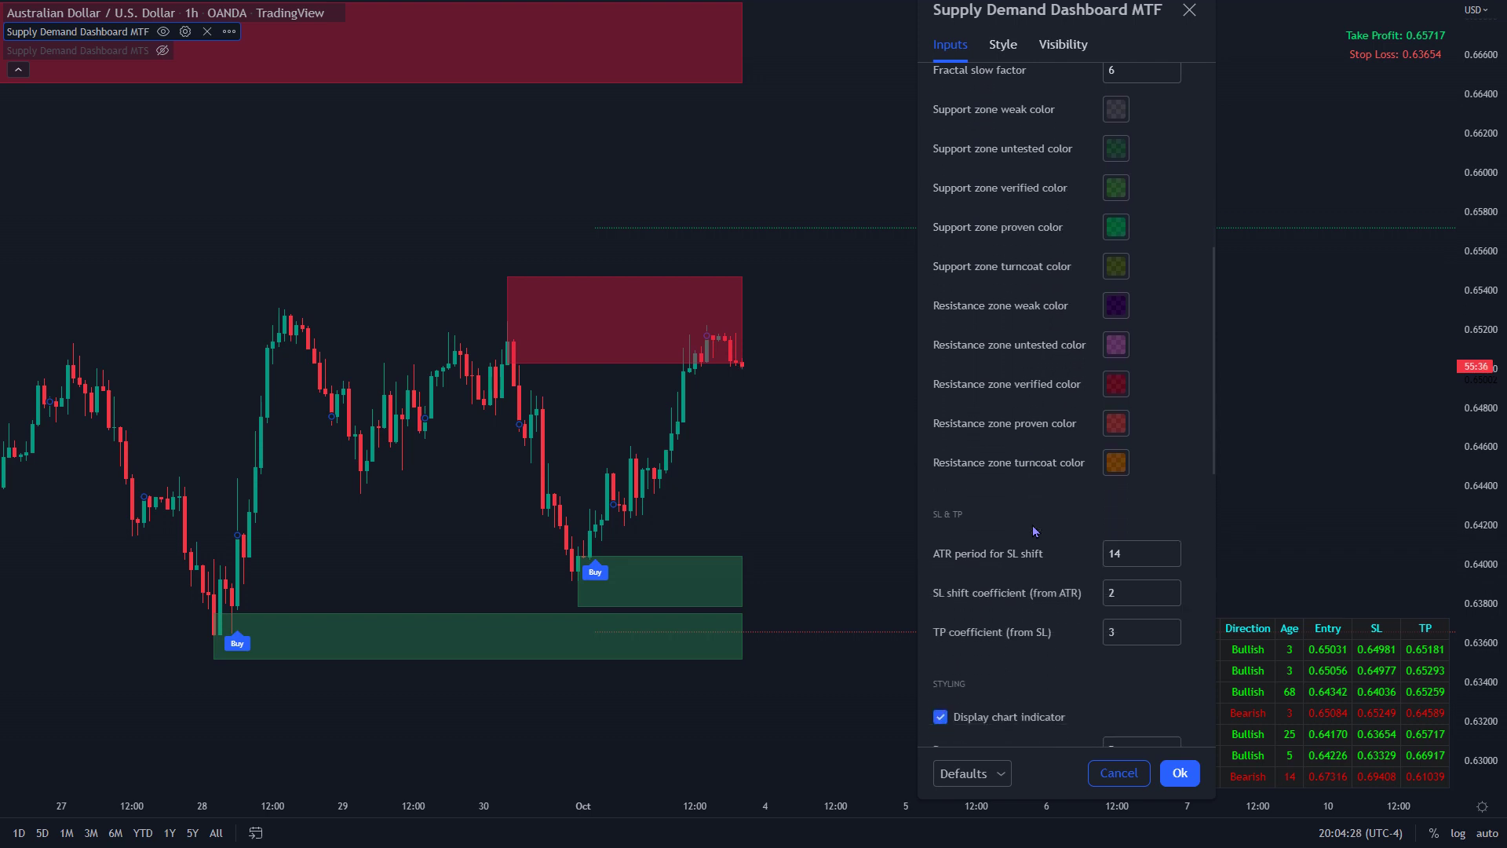
{"action": "scroll", "coordinate": [1034, 530], "scroll_direction": "down", "scroll_amount": 4}
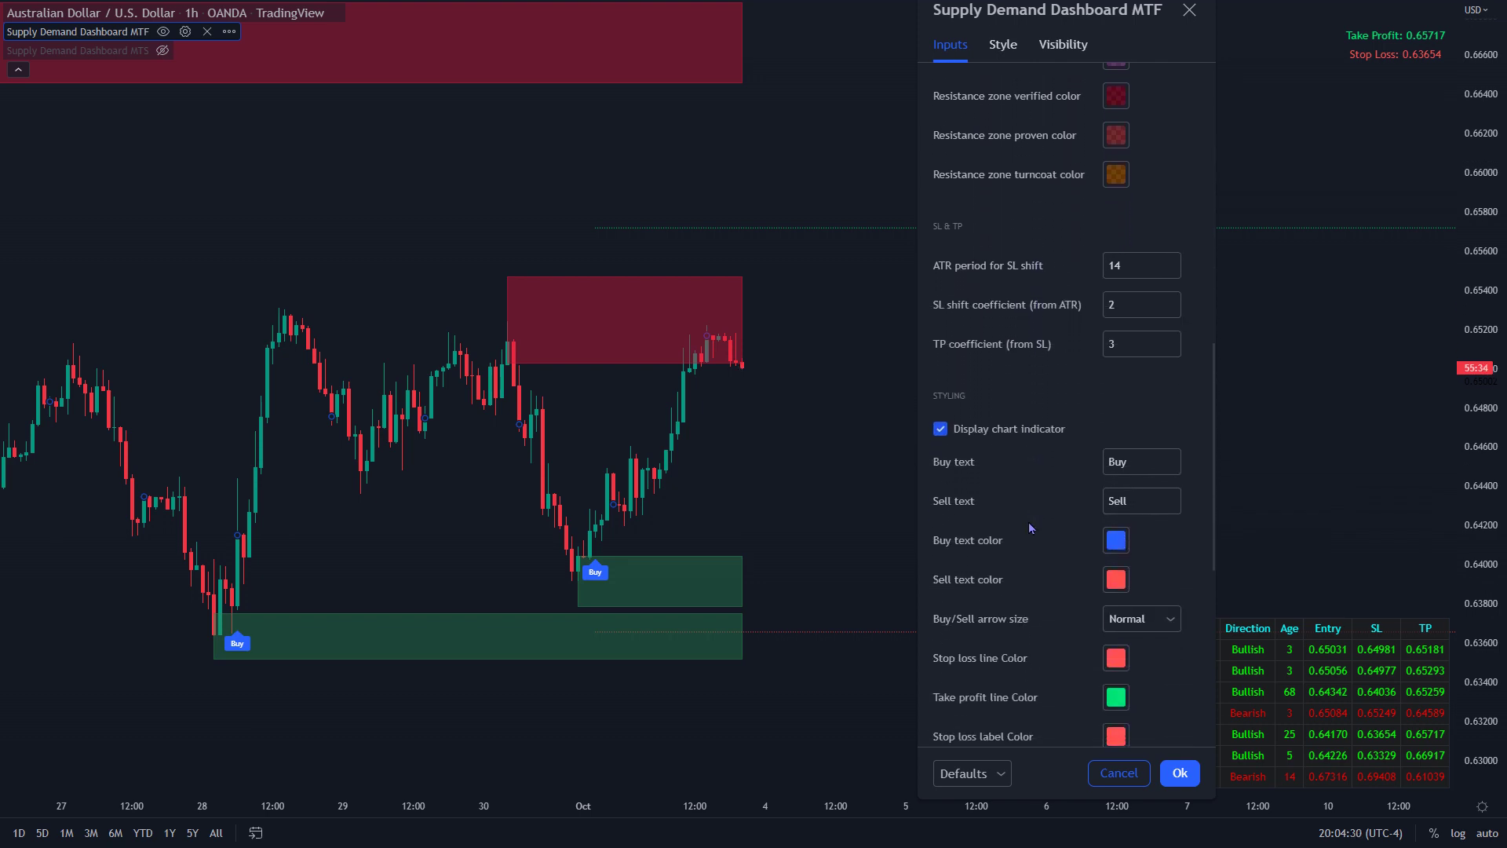
{"action": "scroll", "coordinate": [1030, 529], "scroll_direction": "down", "scroll_amount": 3}
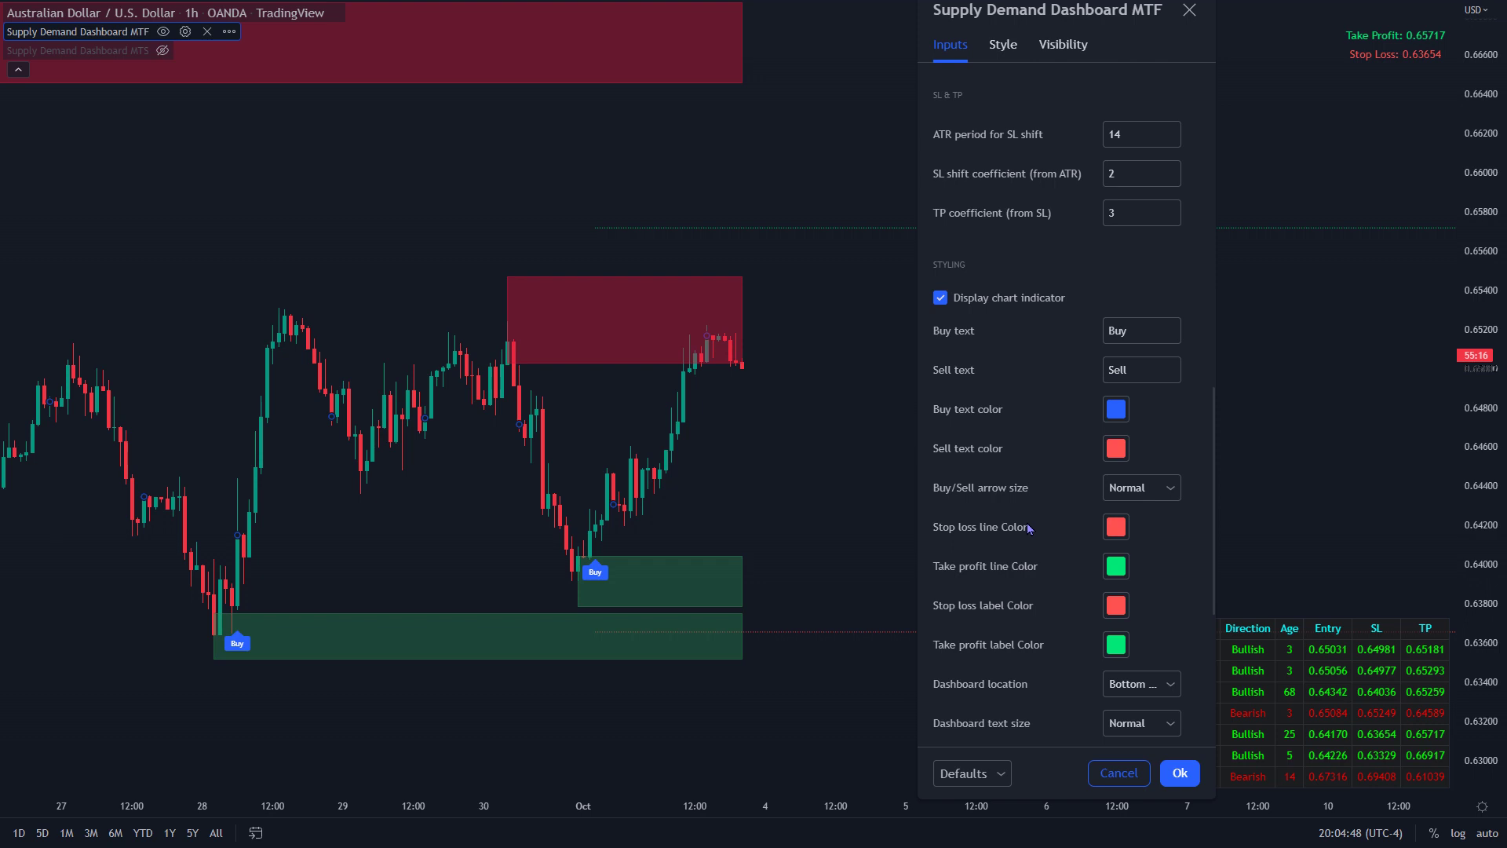
{"action": "scroll", "coordinate": [1029, 528], "scroll_direction": "down", "scroll_amount": 4}
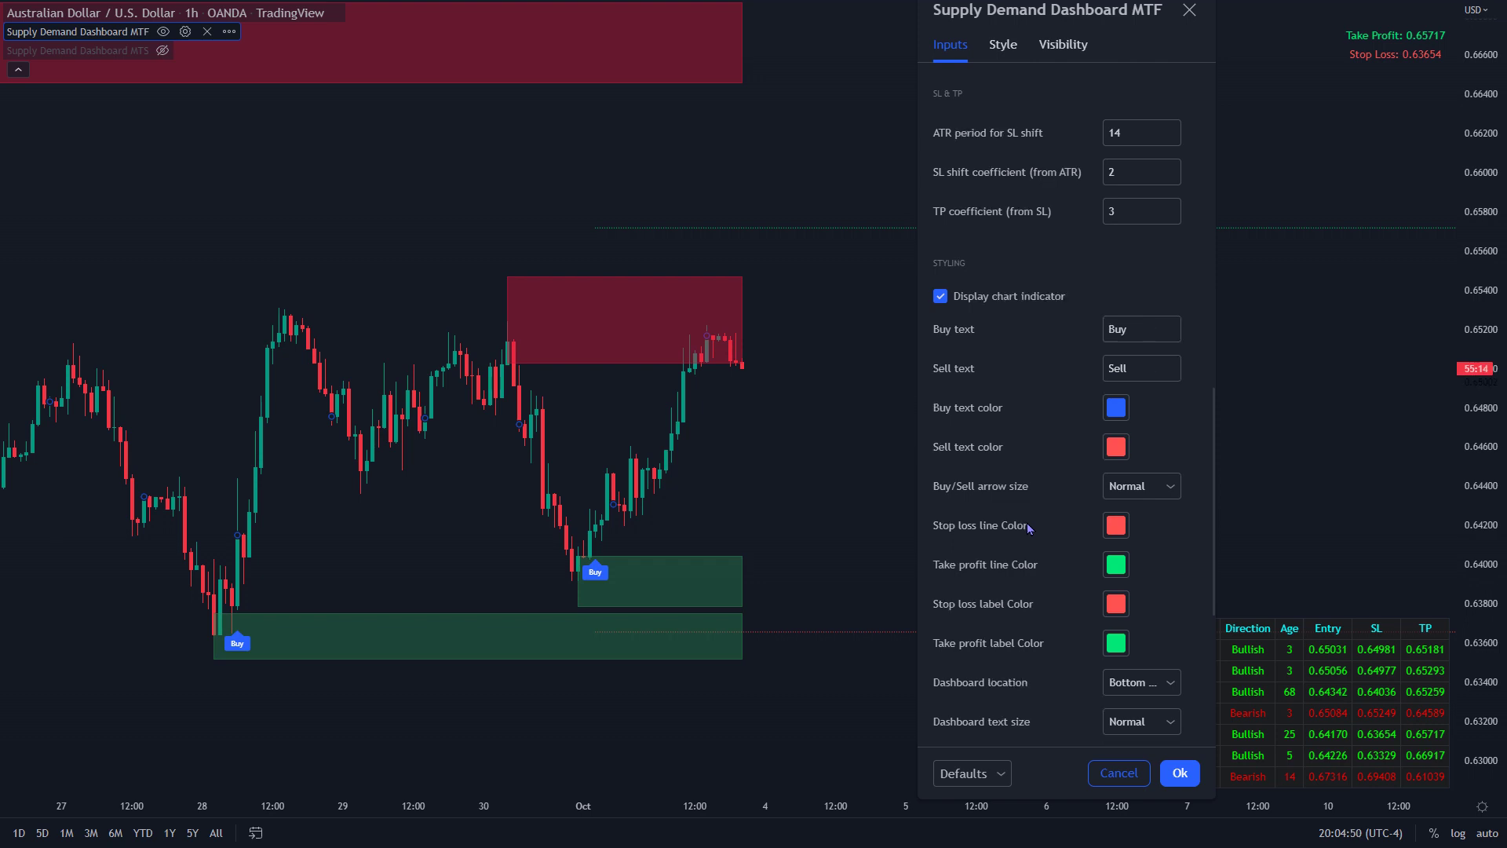
{"action": "scroll", "coordinate": [1024, 542], "scroll_direction": "down", "scroll_amount": 2}
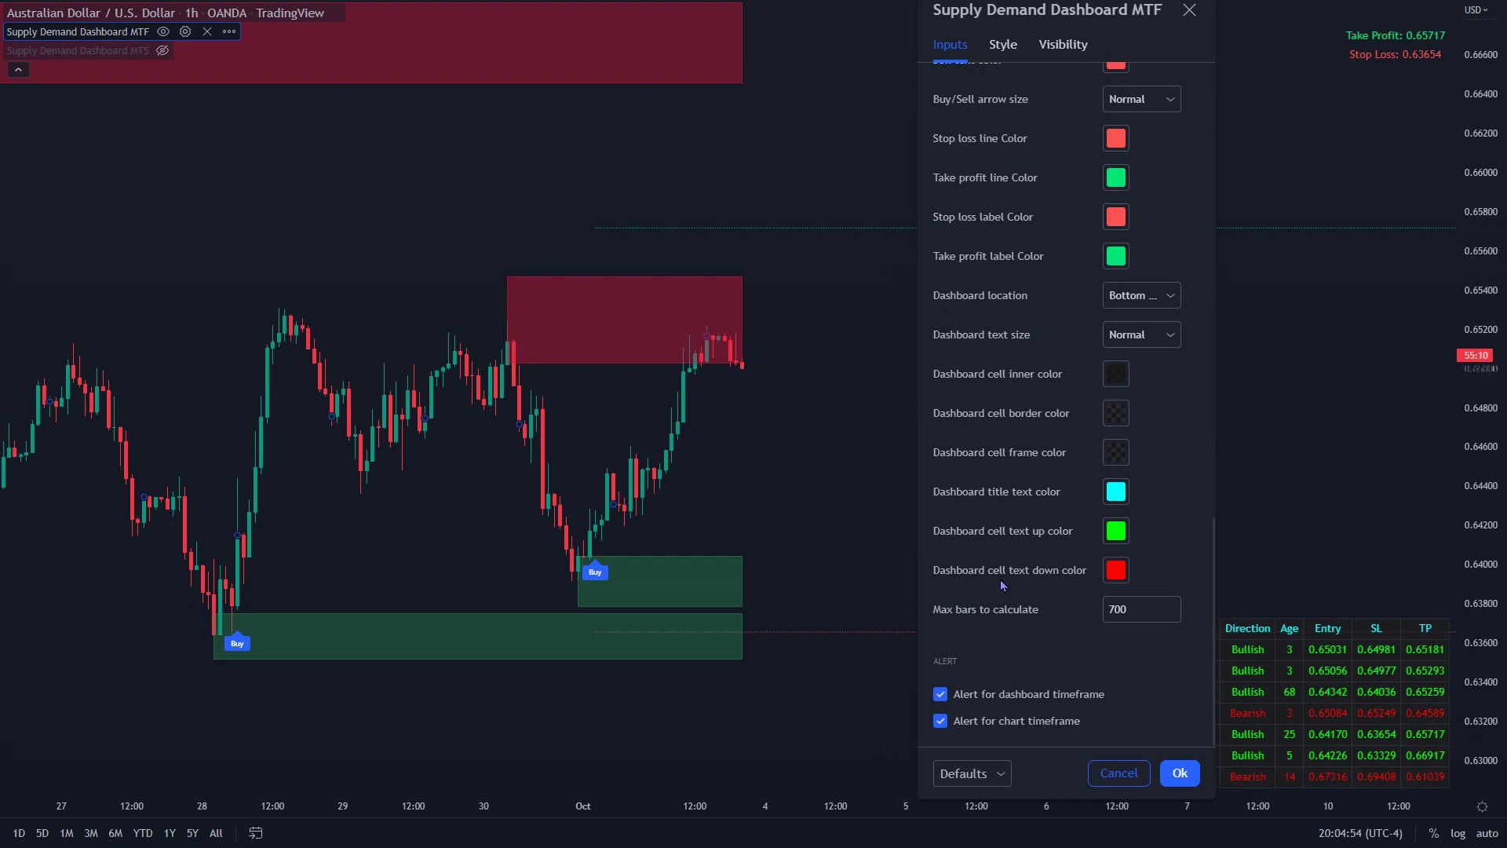
{"action": "scroll", "coordinate": [1006, 606], "scroll_direction": "up", "scroll_amount": 6}
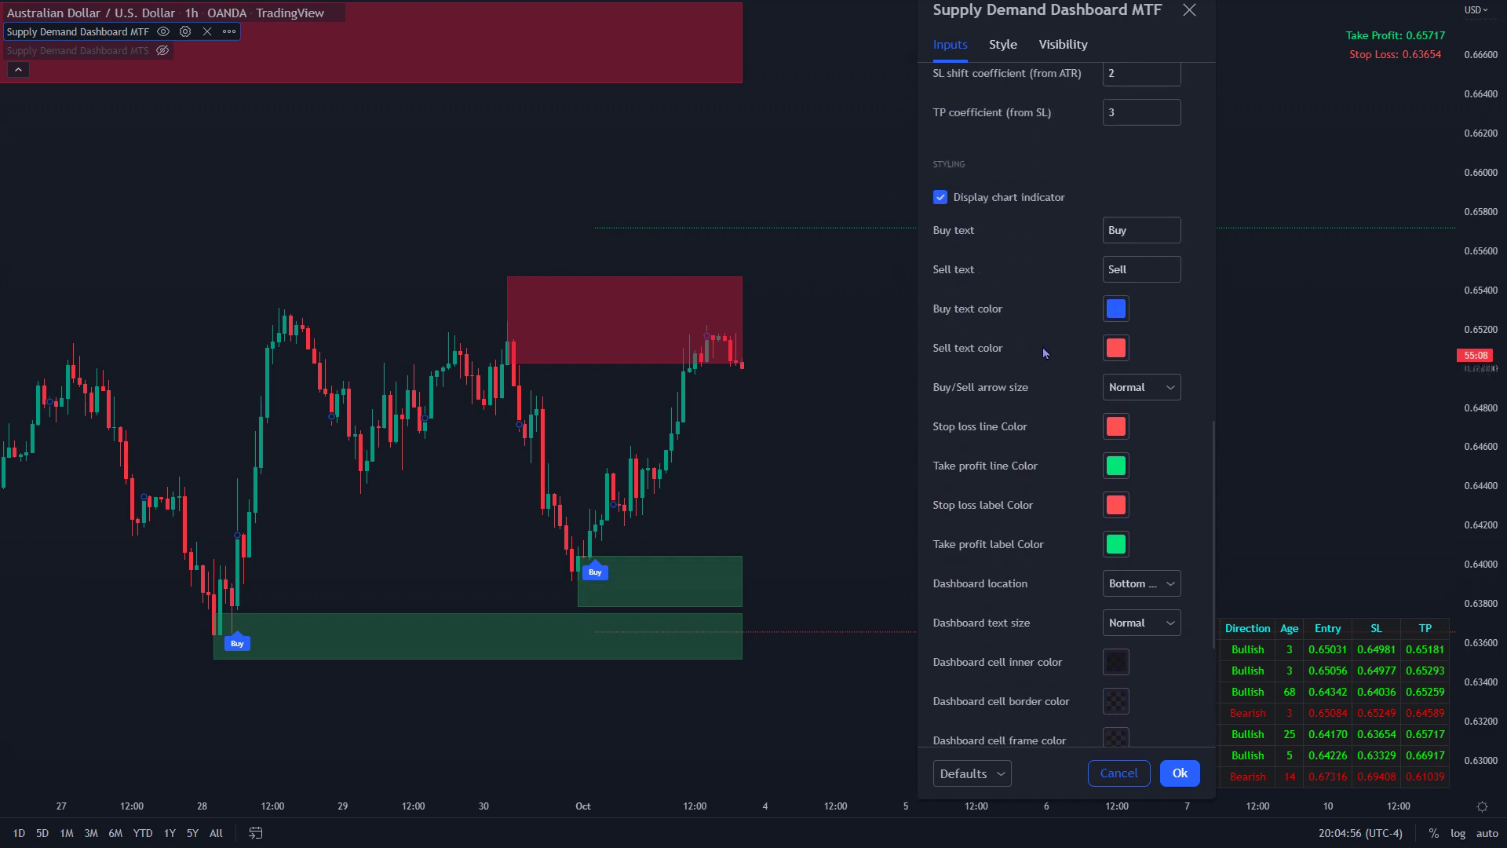
{"action": "scroll", "coordinate": [1080, 289], "scroll_direction": "up", "scroll_amount": 3}
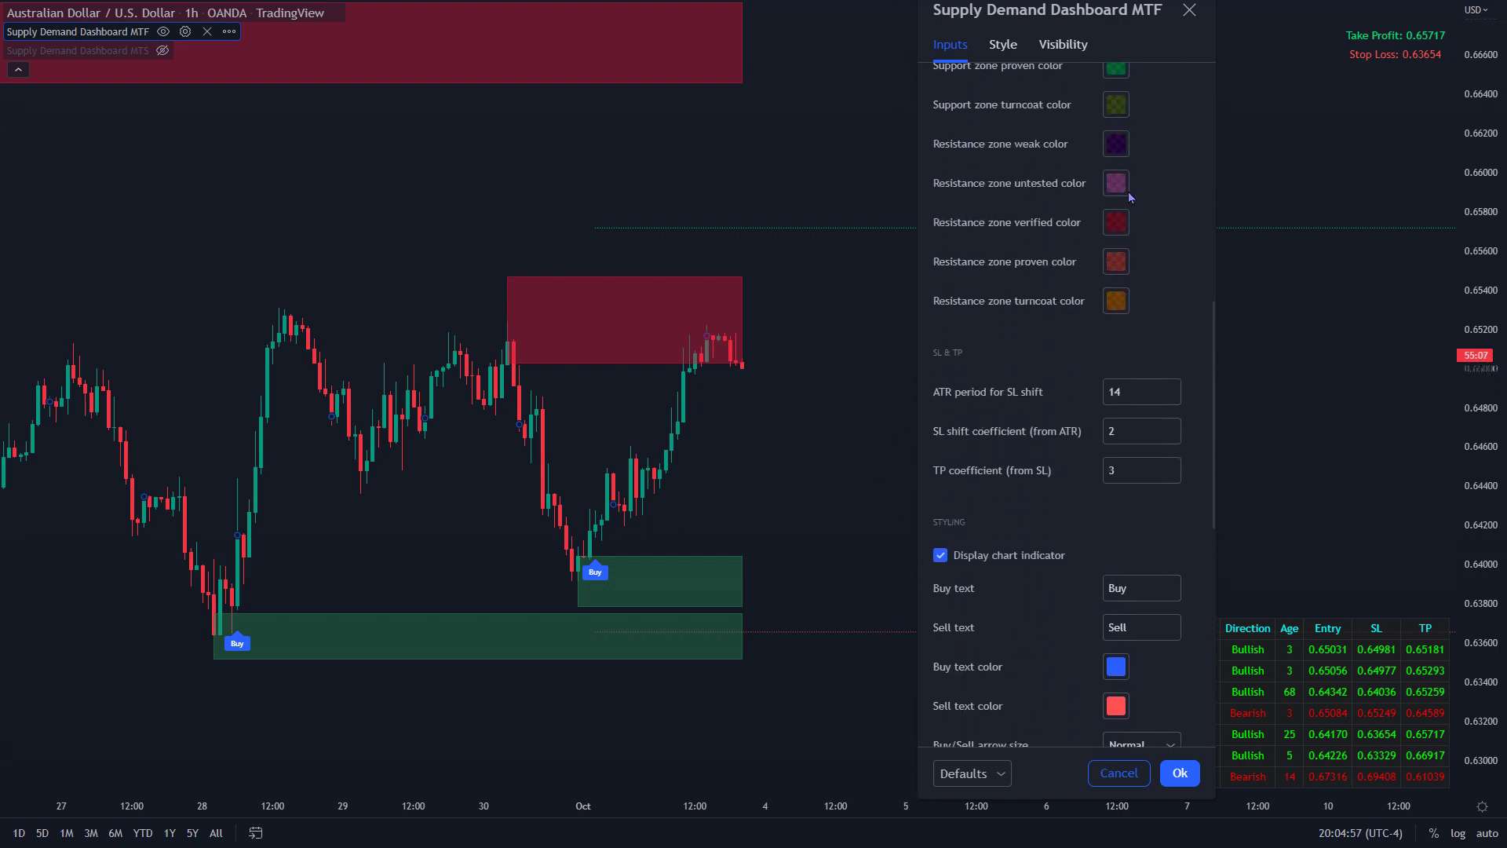
{"action": "left_click", "coordinate": [1187, 15]}
- Bring the earlier AUDUSD supply zones into view and show Supply Demand Dashboard MTS instead of Supply Demand Dashboard MTF
{"action": "left_click_drag", "start_coordinate": [549, 269], "coordinate": [944, 270]}
{"action": "left_click_drag", "start_coordinate": [1487, 269], "coordinate": [1487, 306]}
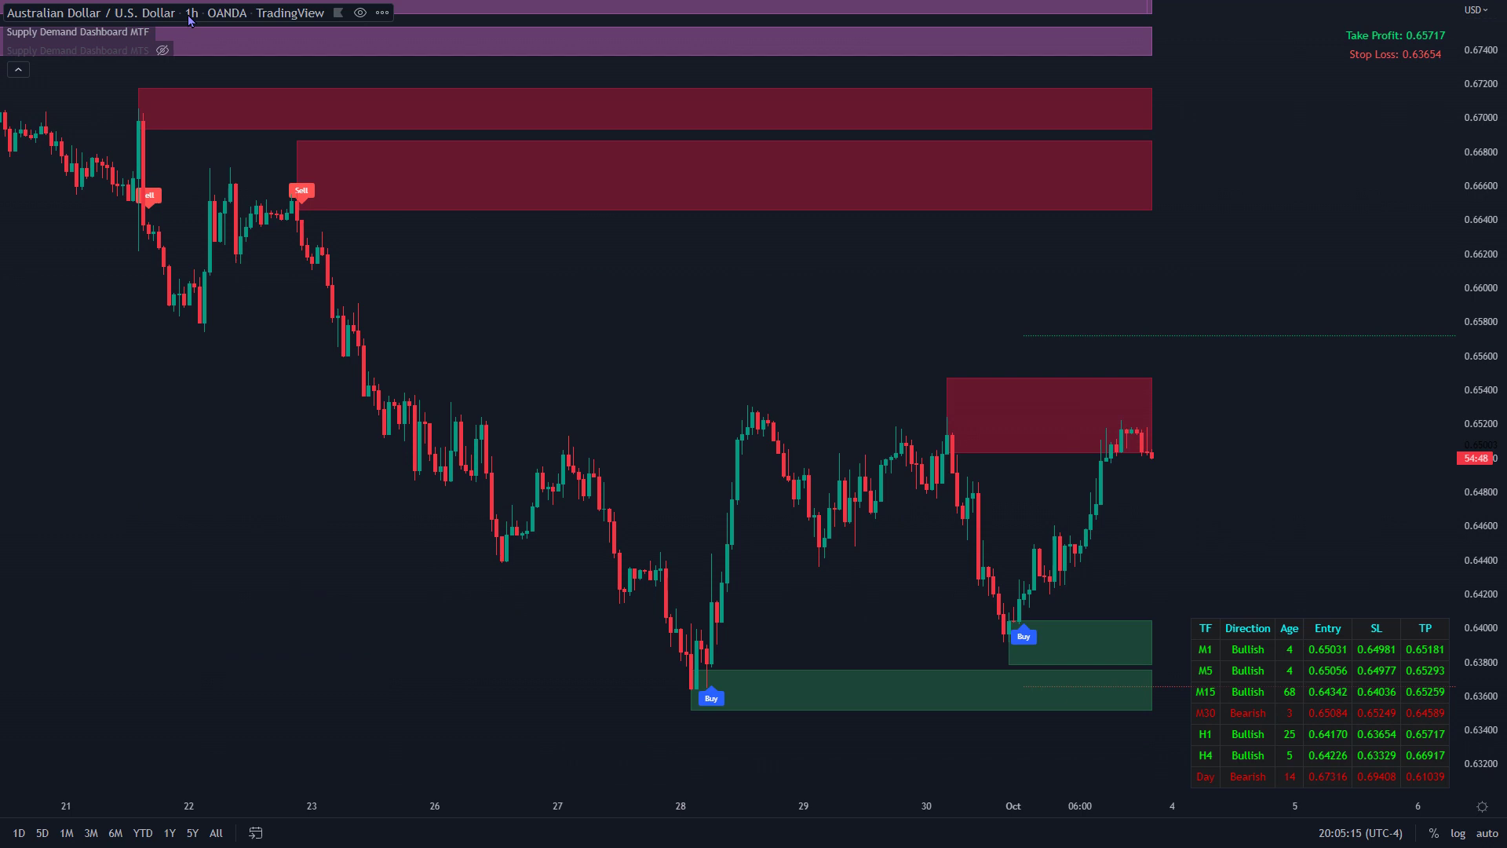
{"action": "left_click", "coordinate": [163, 31]}
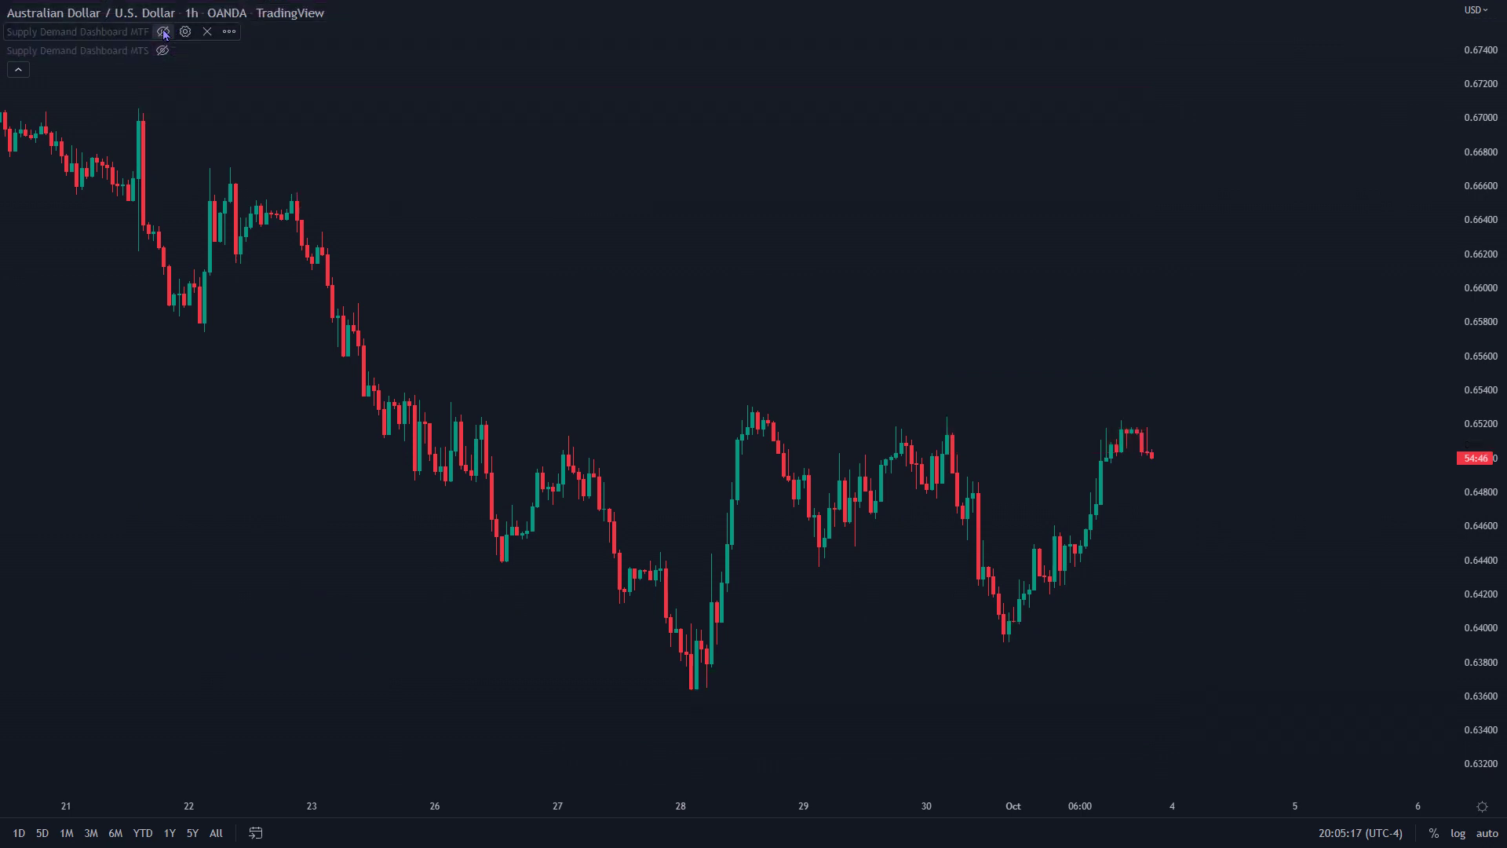
{"action": "left_click", "coordinate": [163, 51]}
- Set Symbol 1 of the Supply Demand Dashboard MTS indicator to GBPAUD and apply the change
{"action": "left_click", "coordinate": [184, 50]}
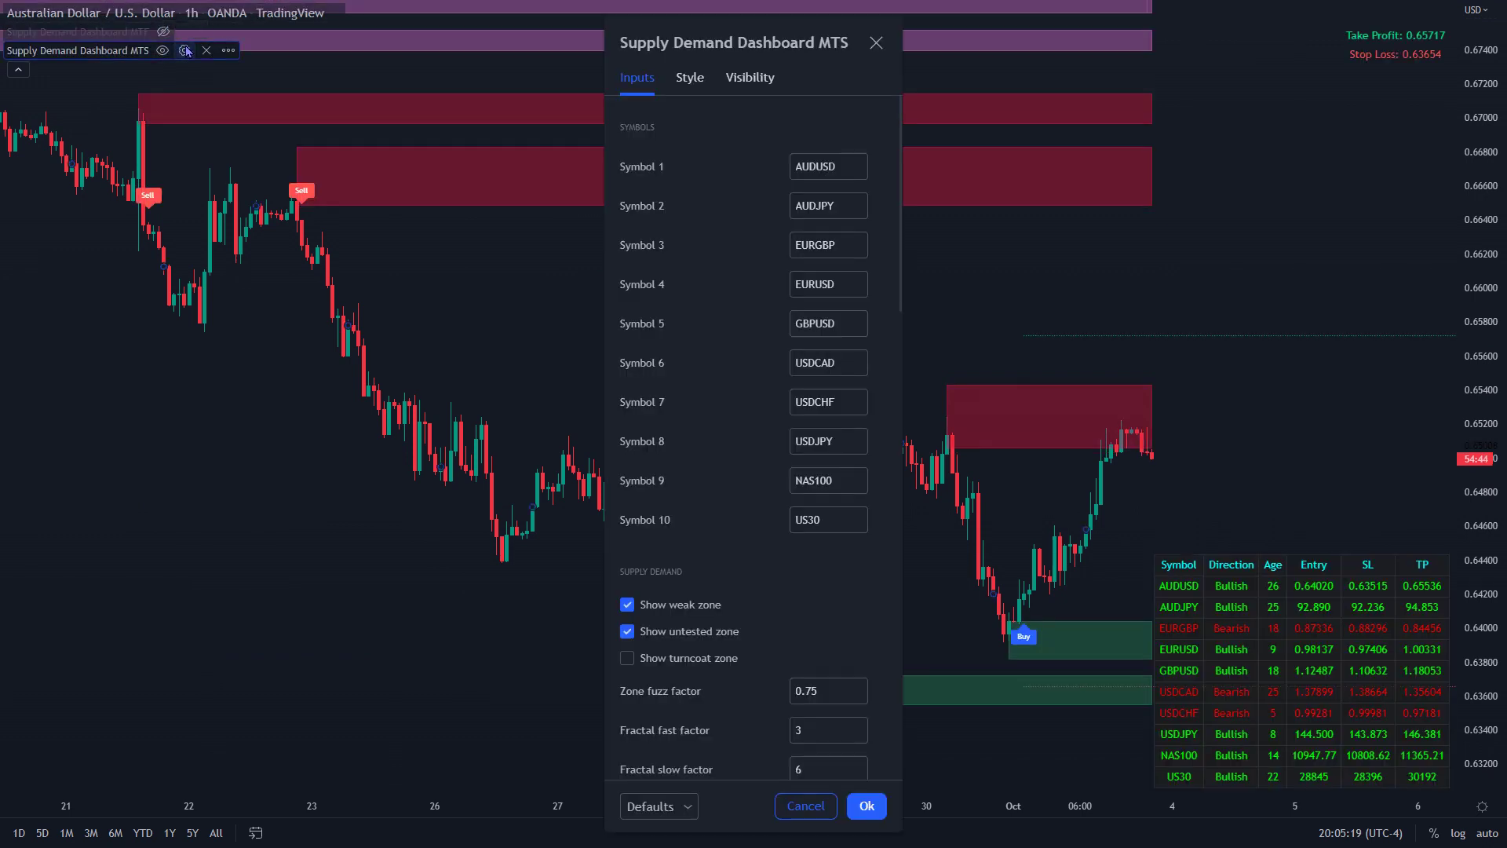
{"action": "left_click_drag", "start_coordinate": [840, 168], "coordinate": [799, 155]}
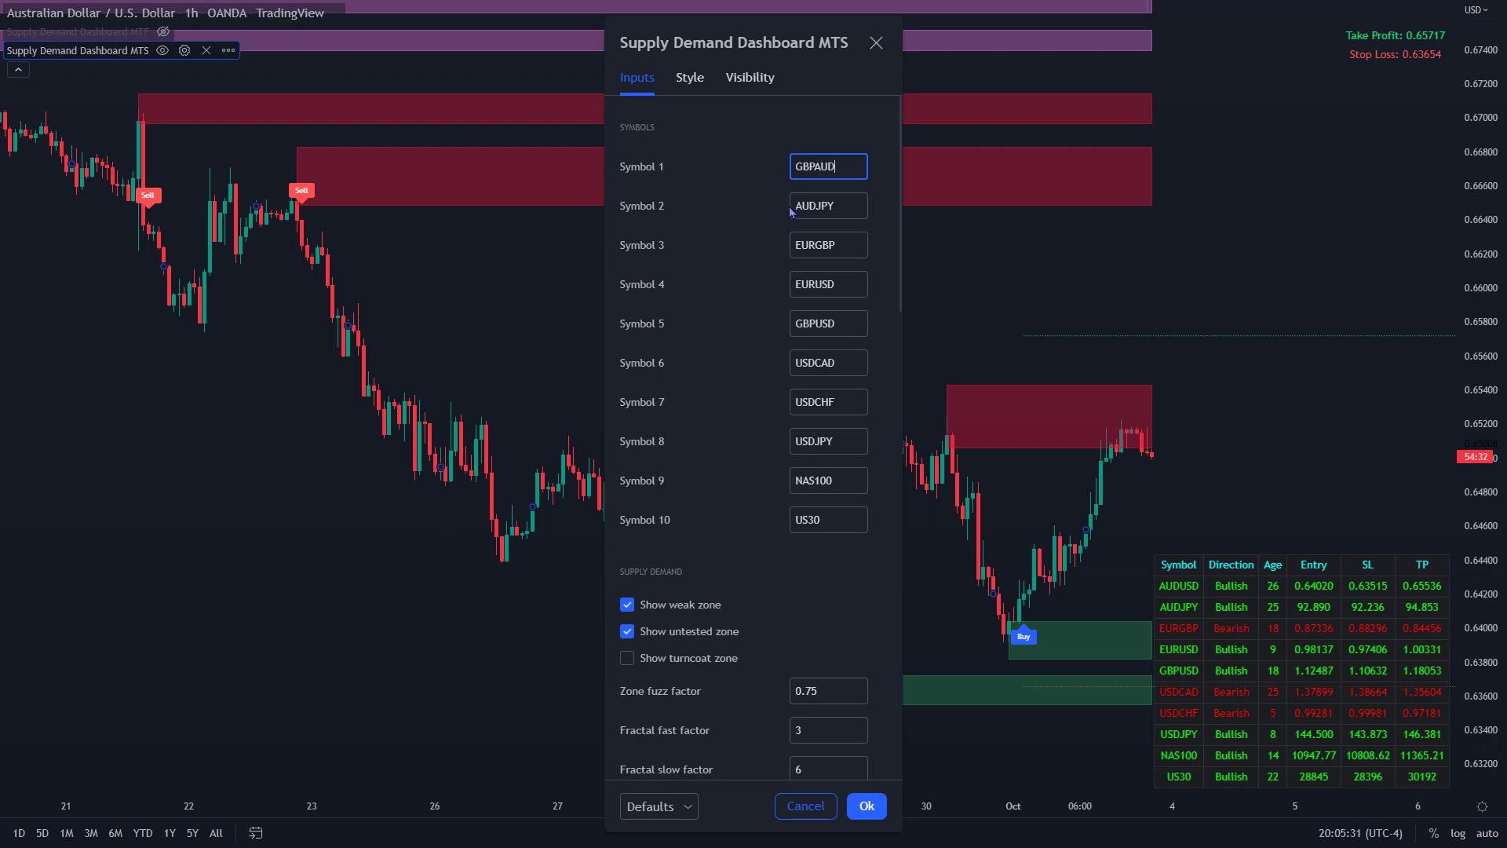
{"action": "left_click", "coordinate": [866, 806]}
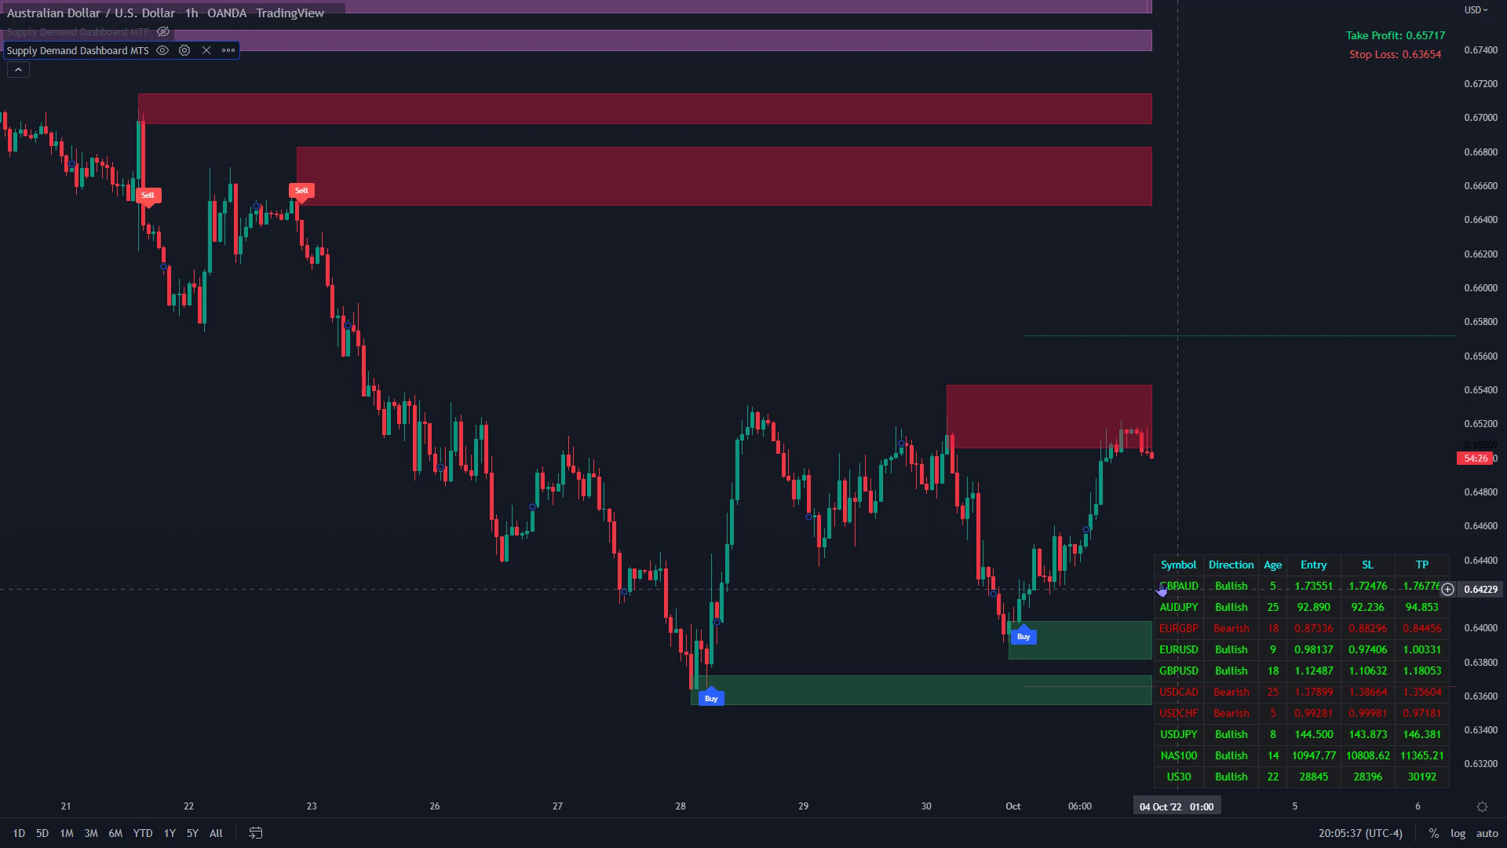
- Examine the MTS indicator's symbol, supply and demand zone, SL & TP, styling, dashboard and alert settings
{"action": "left_click", "coordinate": [183, 50]}
{"action": "scroll", "coordinate": [708, 386], "scroll_direction": "down", "scroll_amount": 3}
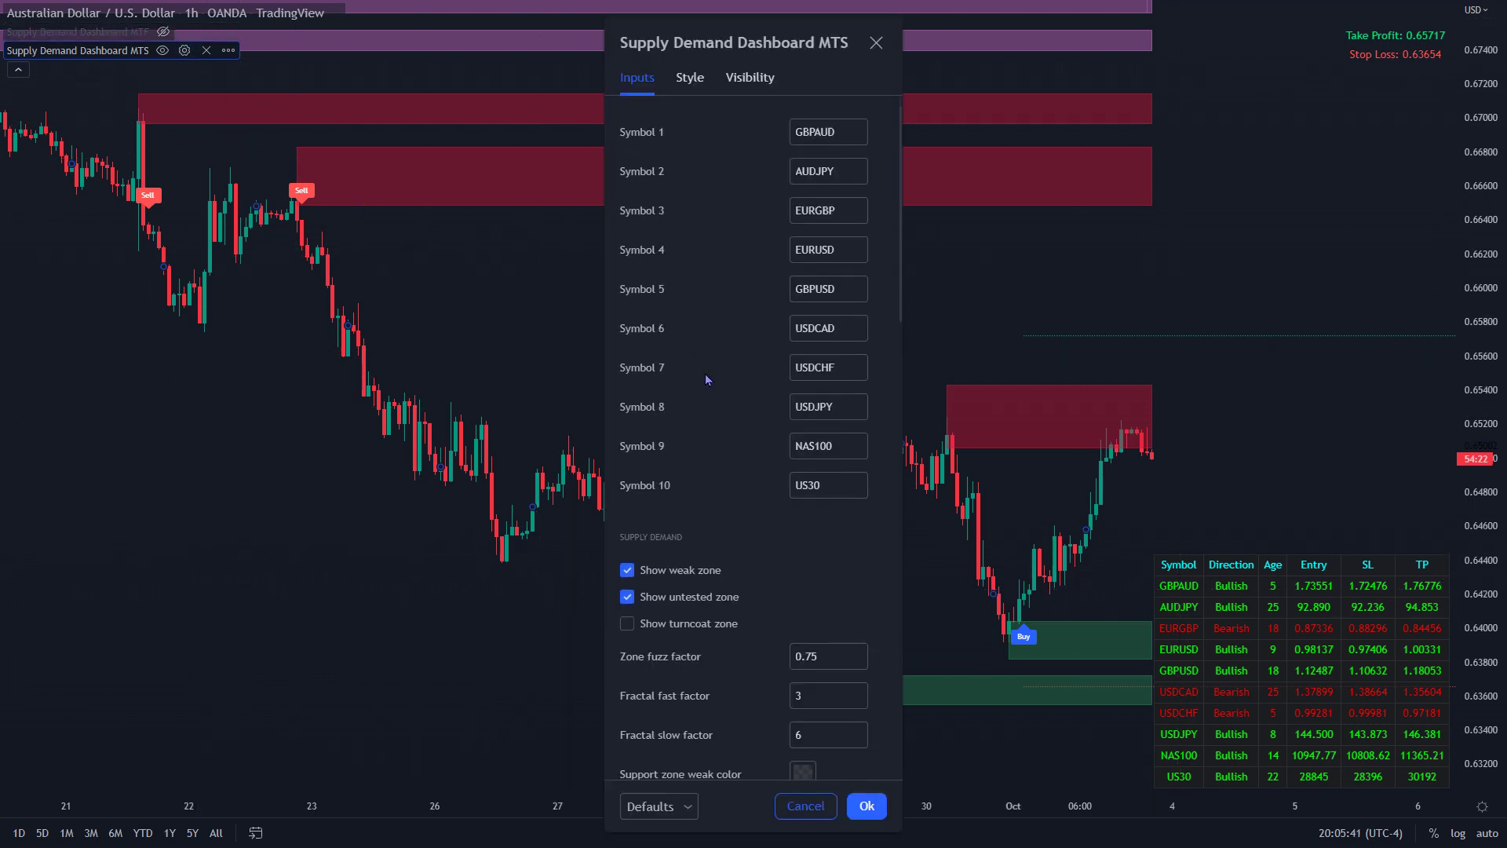
{"action": "scroll", "coordinate": [707, 386], "scroll_direction": "down", "scroll_amount": 5}
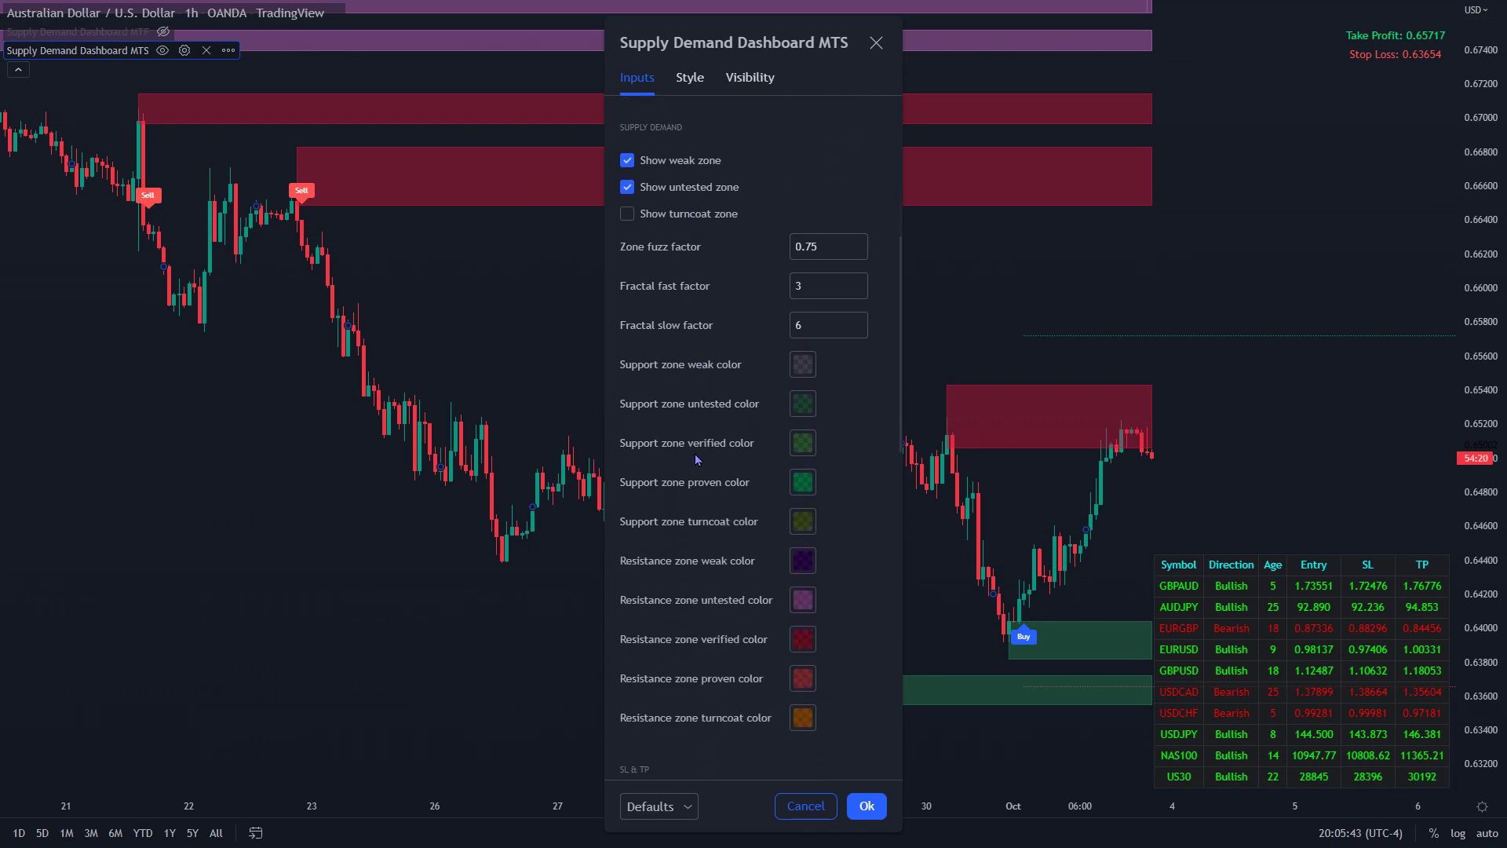
{"action": "scroll", "coordinate": [748, 441], "scroll_direction": "down", "scroll_amount": 6}
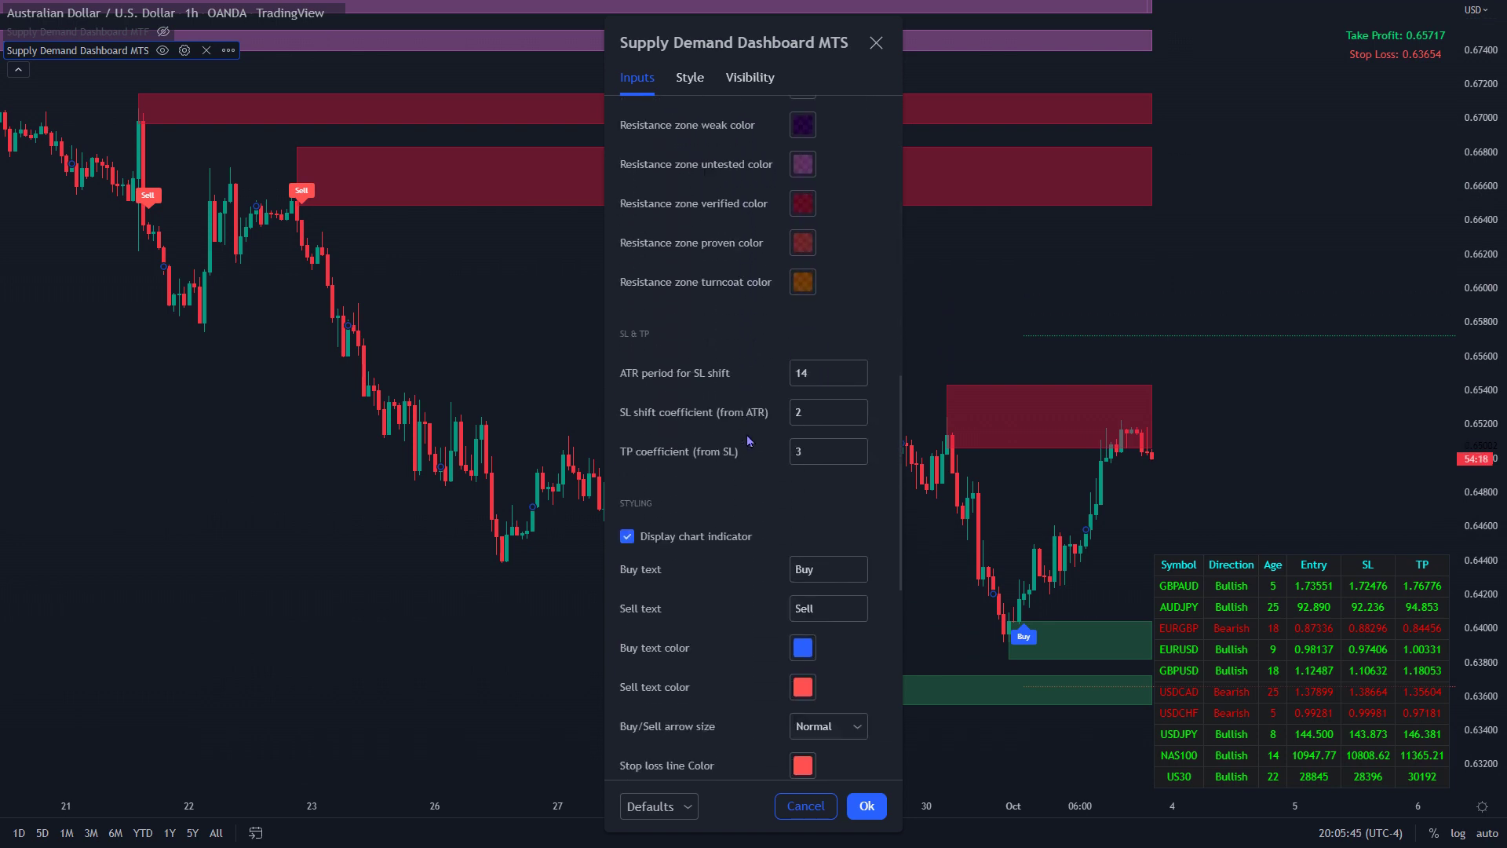
{"action": "scroll", "coordinate": [748, 441], "scroll_direction": "down", "scroll_amount": 6}
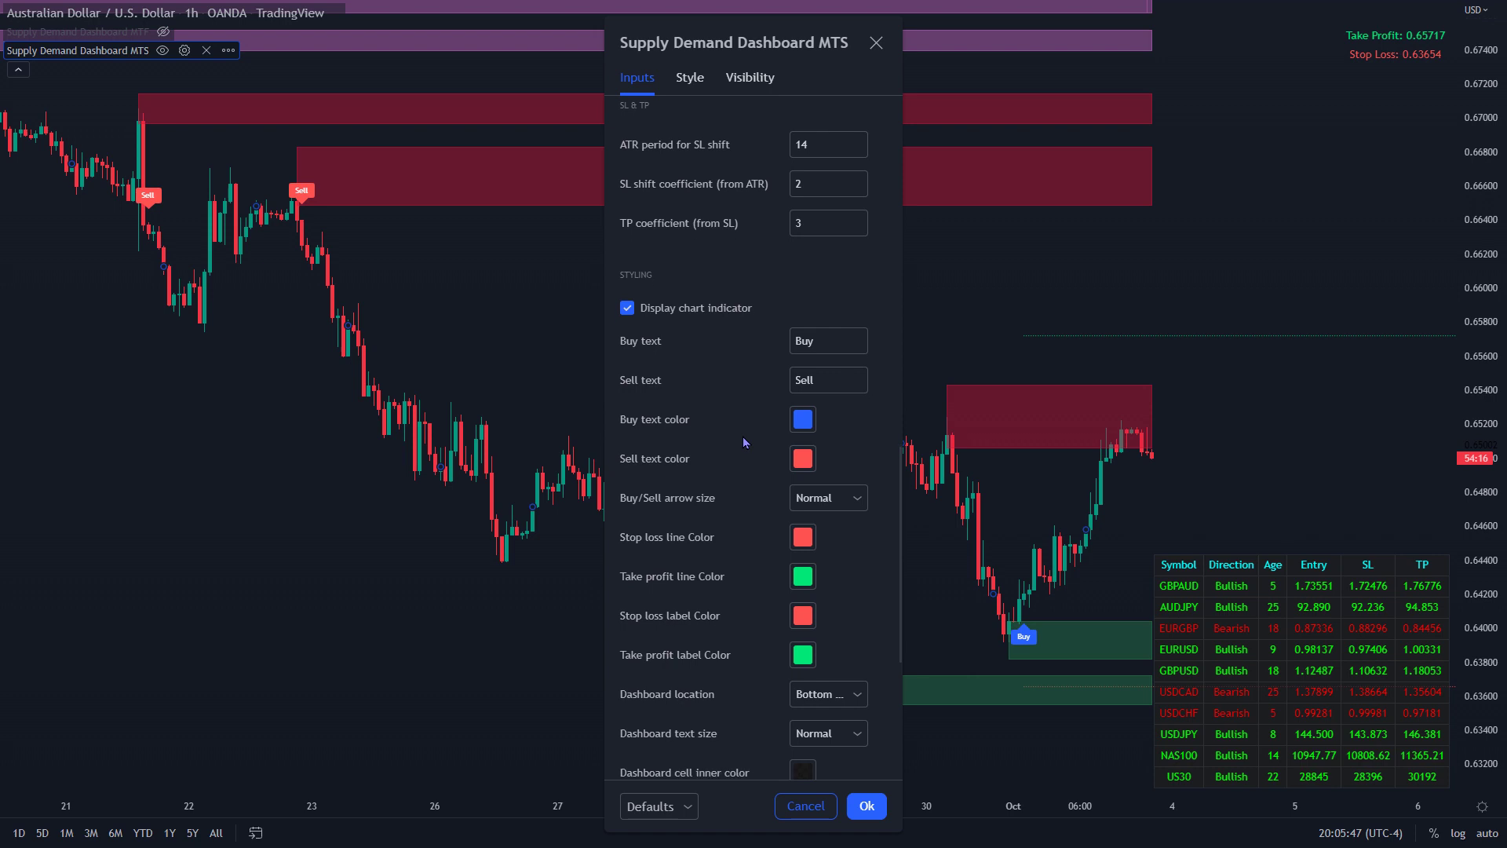
{"action": "scroll", "coordinate": [745, 442], "scroll_direction": "down", "scroll_amount": 2}
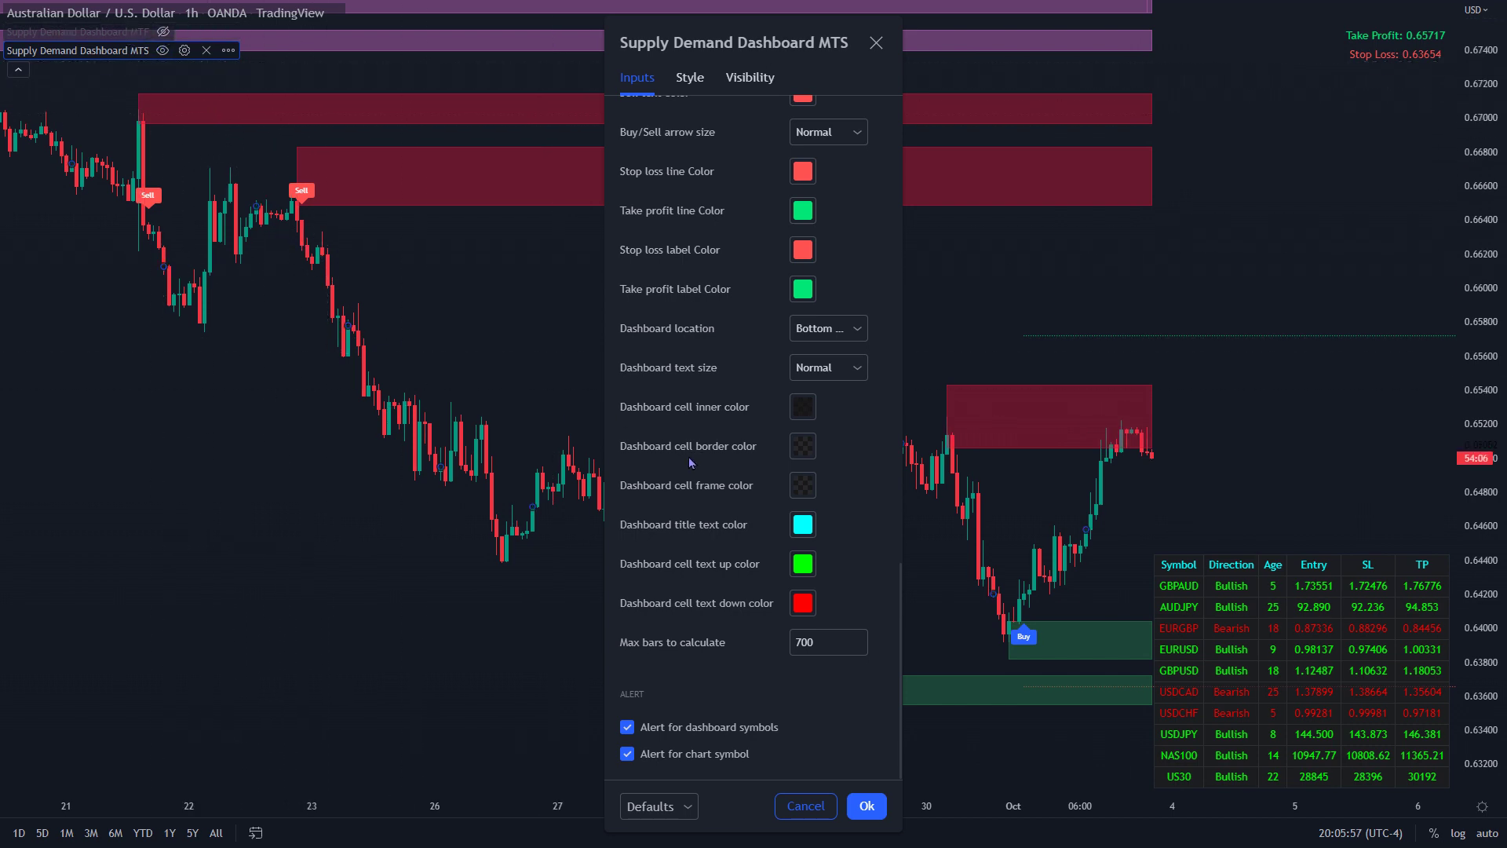
- Set the MTS indicator's dashboard location to Top Right and apply the change
{"action": "left_click", "coordinate": [857, 329]}
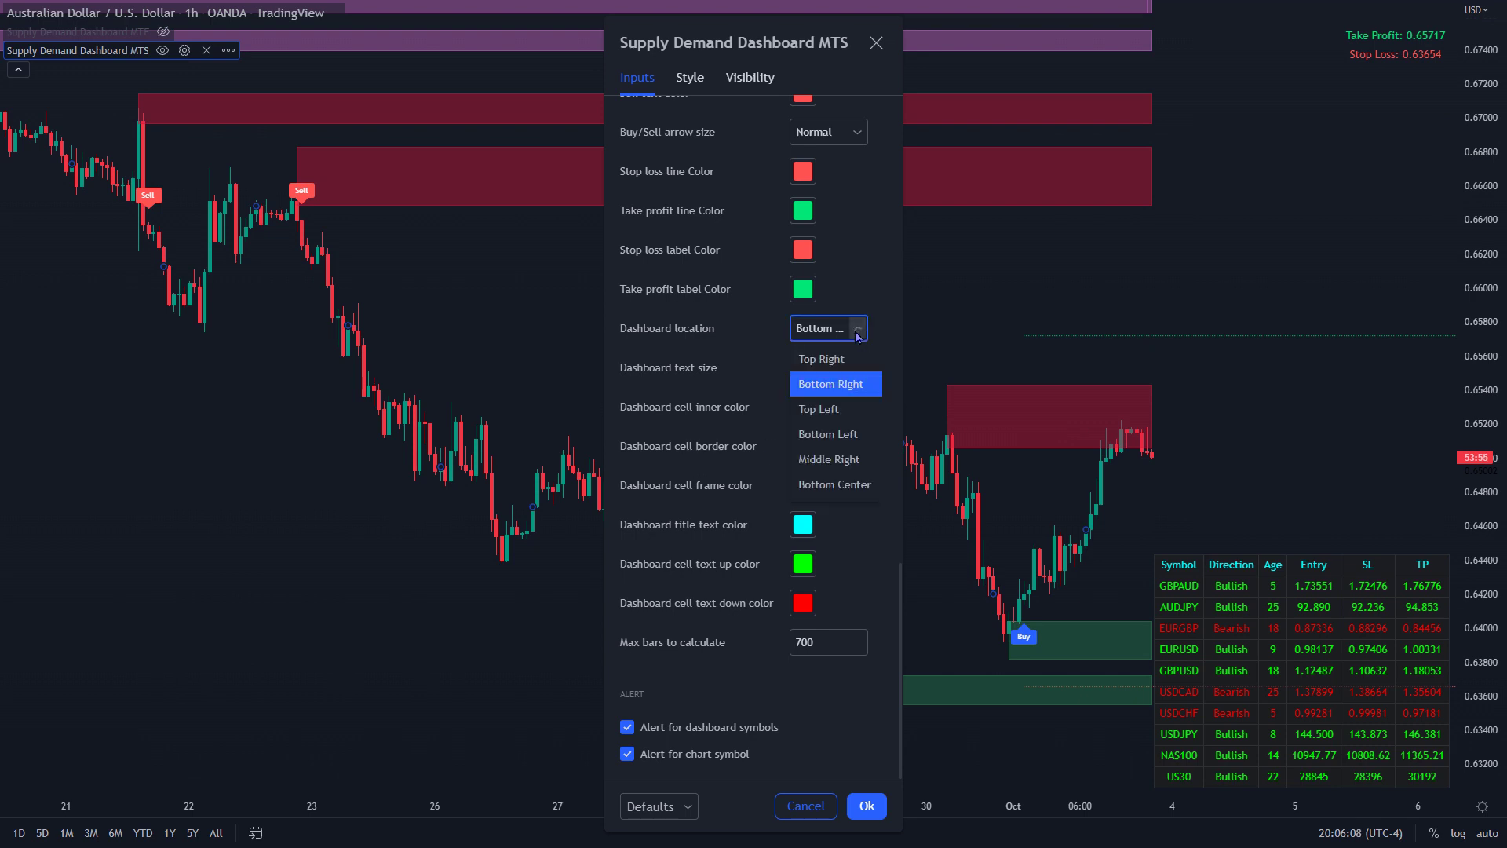
{"action": "left_click", "coordinate": [821, 359]}
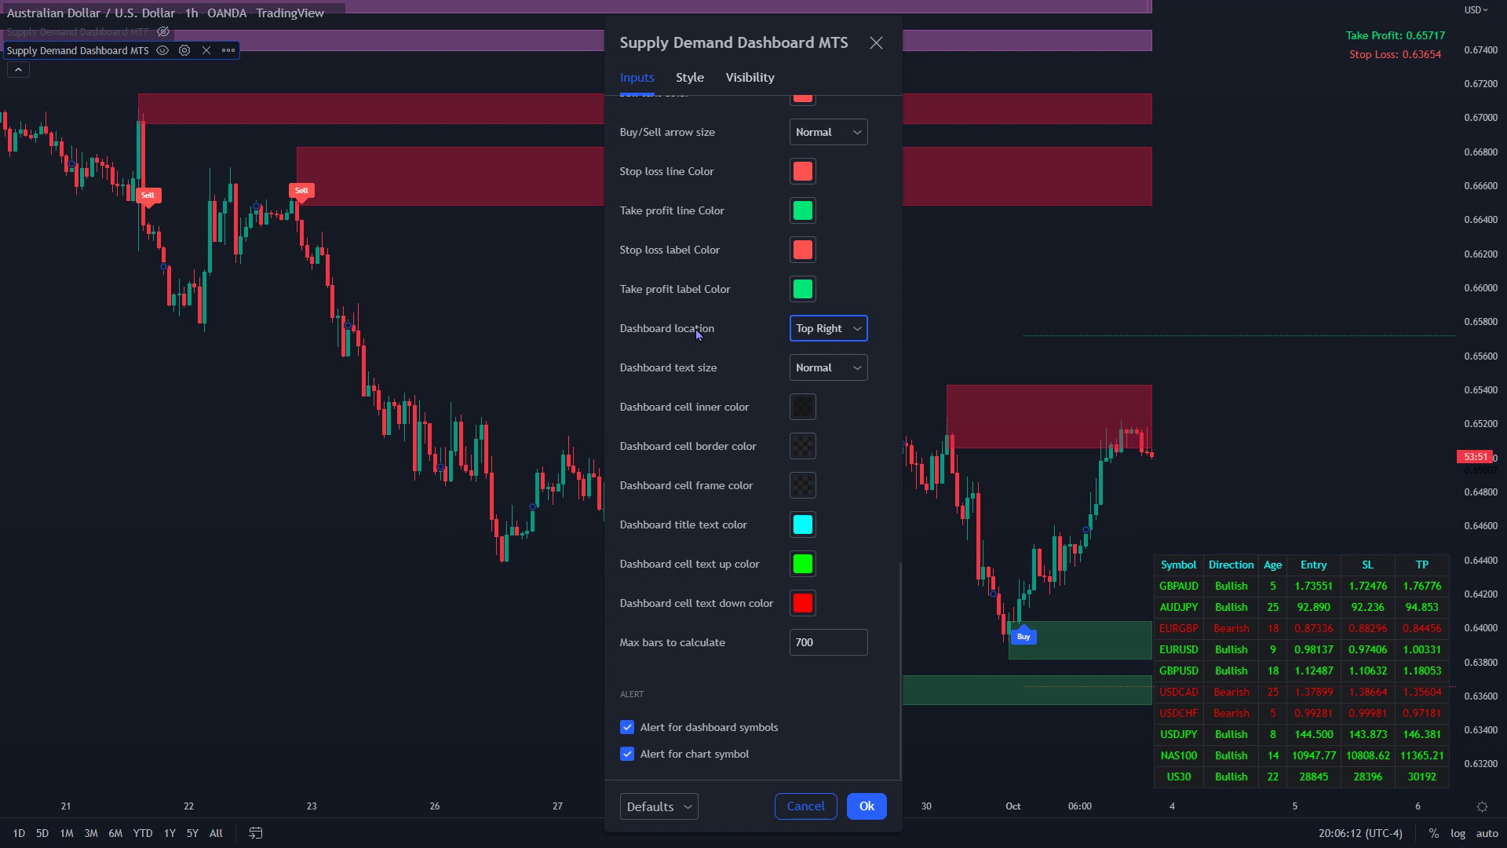
{"action": "left_click", "coordinate": [866, 806]}
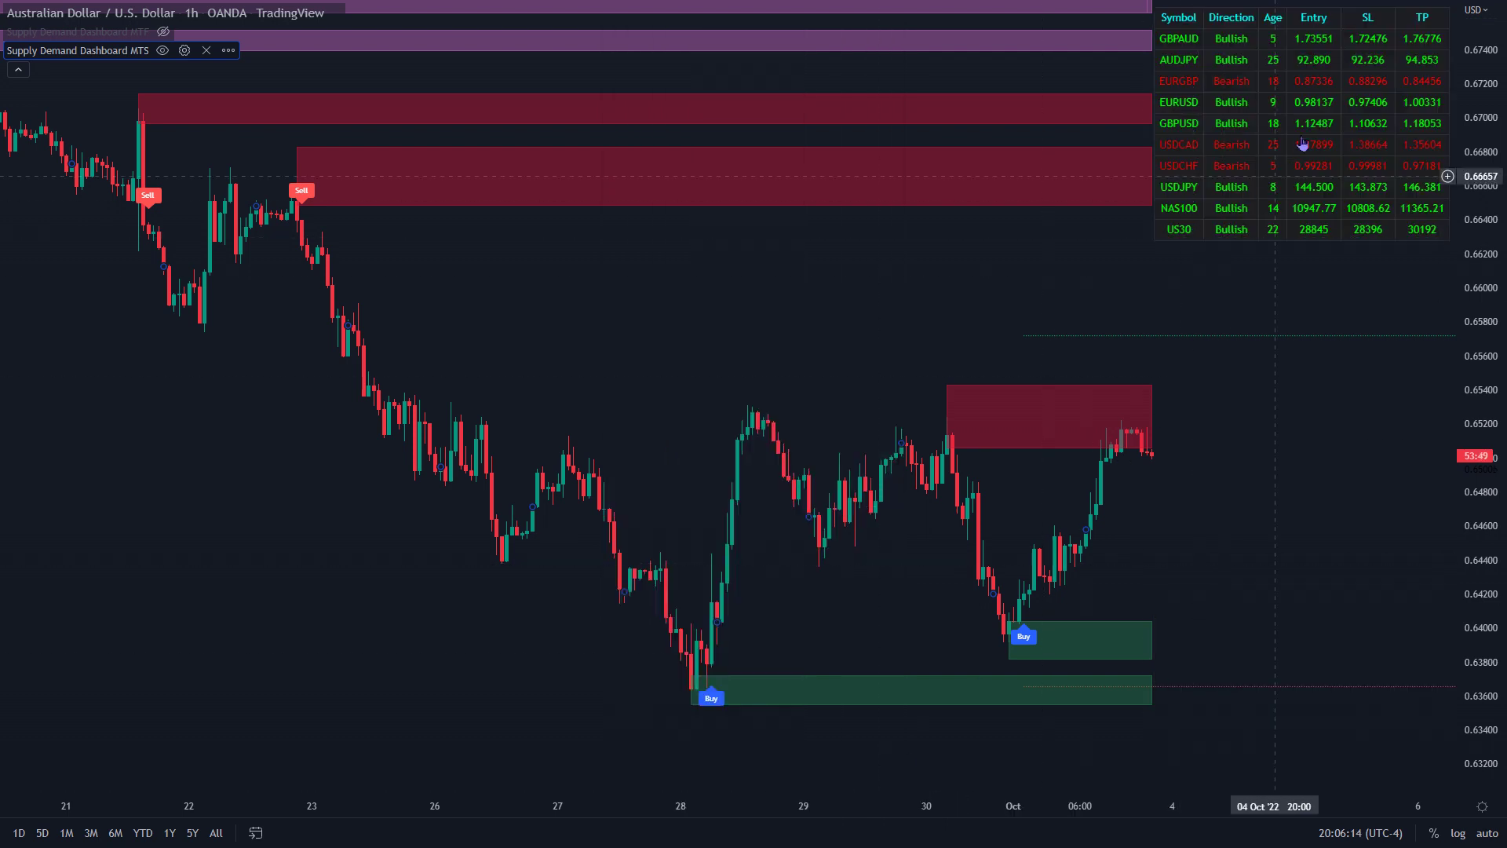
- Show Supply Demand Dashboard MTF together with MTS and bring the overlapping AUDUSD supply and demand zones into view
{"action": "left_click", "coordinate": [163, 32]}
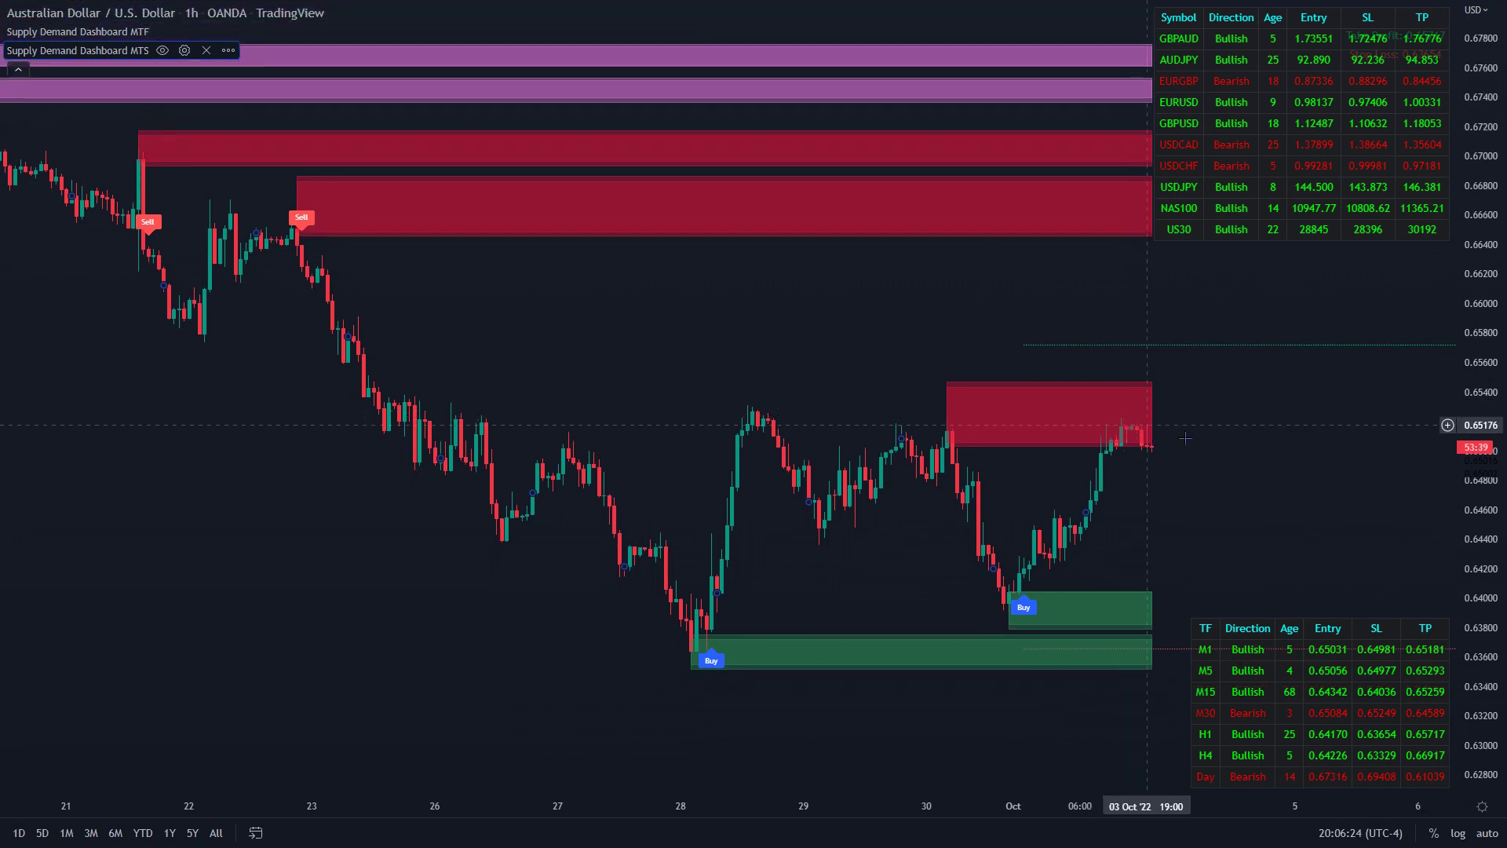
{"action": "scroll", "coordinate": [1130, 424], "scroll_direction": "down", "scroll_amount": 2}
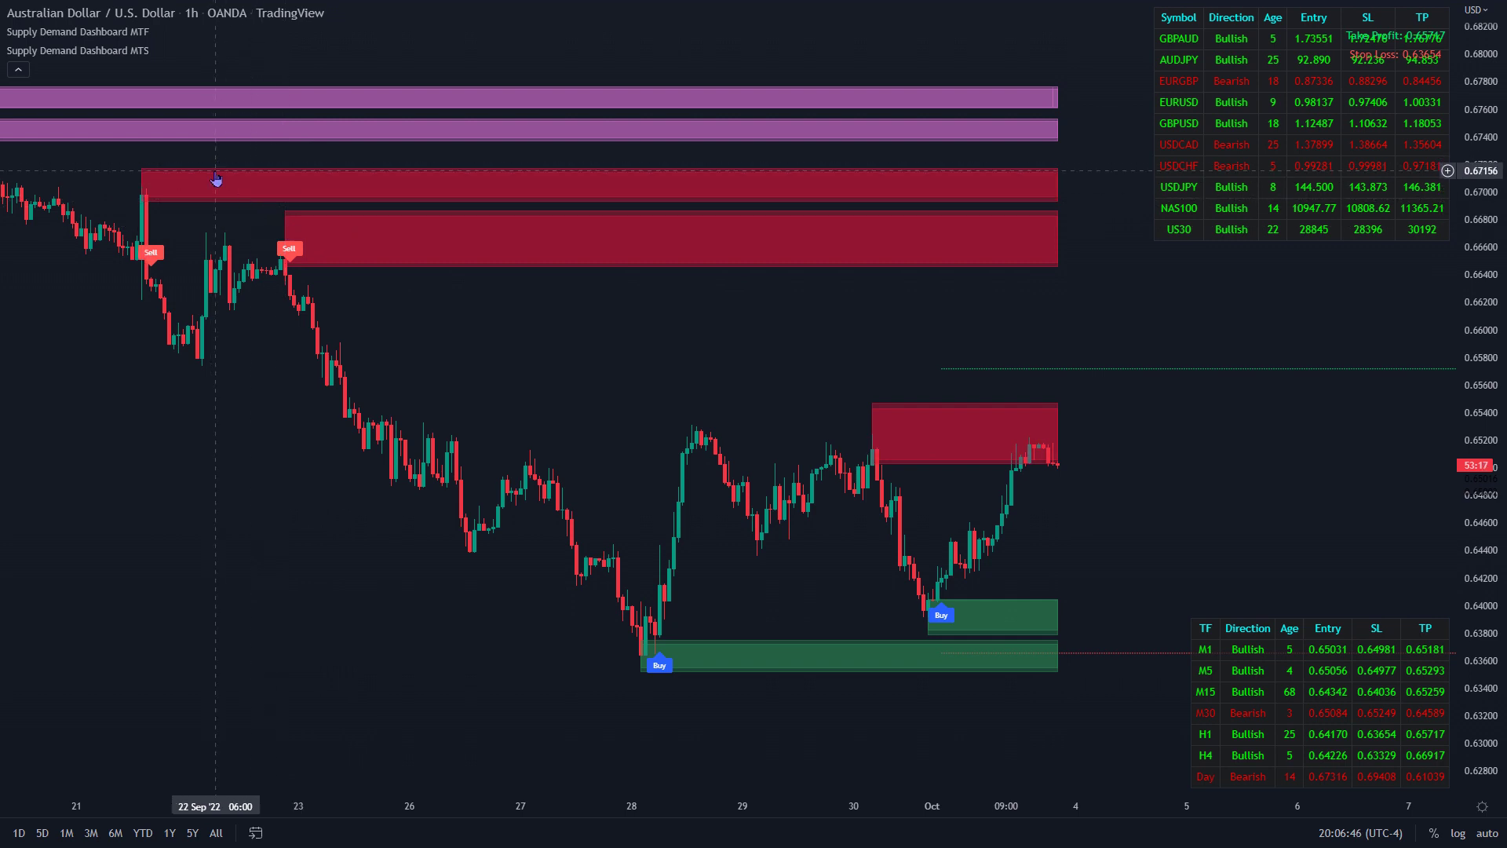
{"action": "left_click_drag", "start_coordinate": [529, 366], "coordinate": [666, 403]}
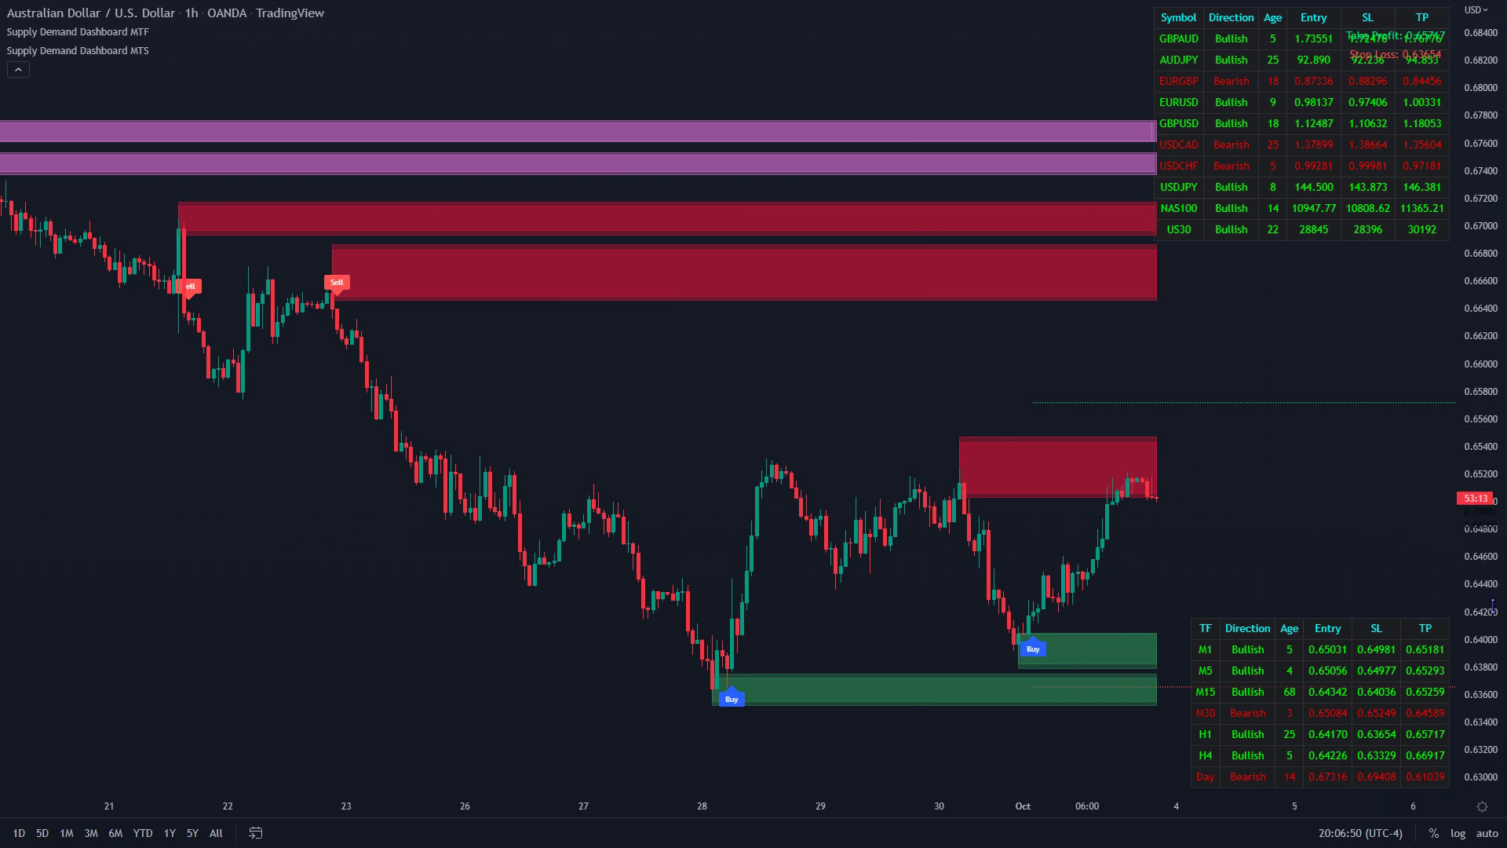
{"action": "left_click_drag", "start_coordinate": [1492, 604], "coordinate": [1492, 628]}
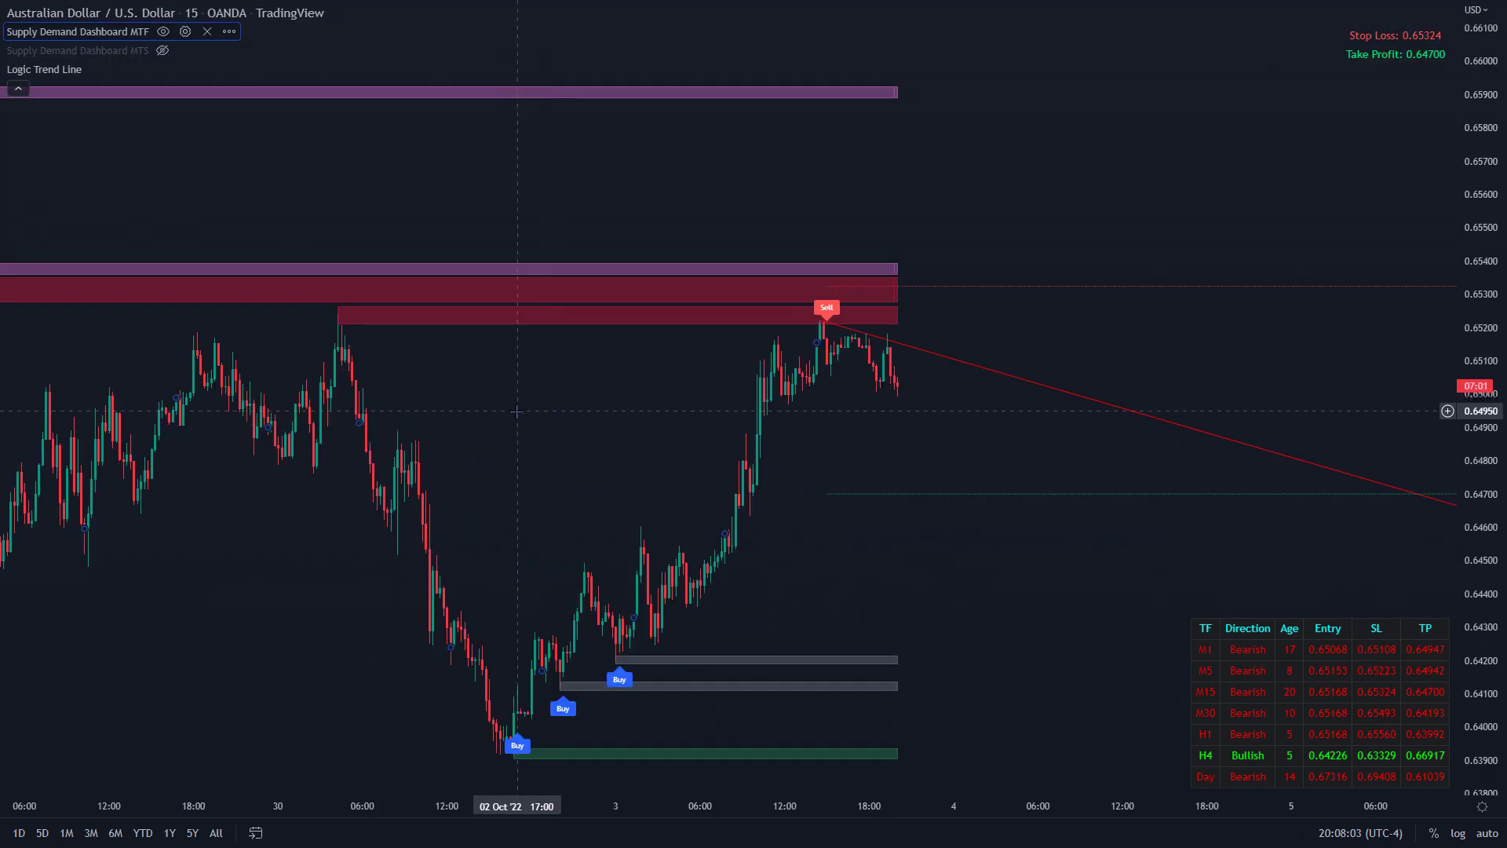
- Examine the latest Sell signal on the 15-minute AUDUSD chart against the supply zones and the descending trend line
{"action": "left_click_drag", "start_coordinate": [757, 486], "coordinate": [715, 484]}
{"action": "left_click_drag", "start_coordinate": [774, 387], "coordinate": [868, 441]}
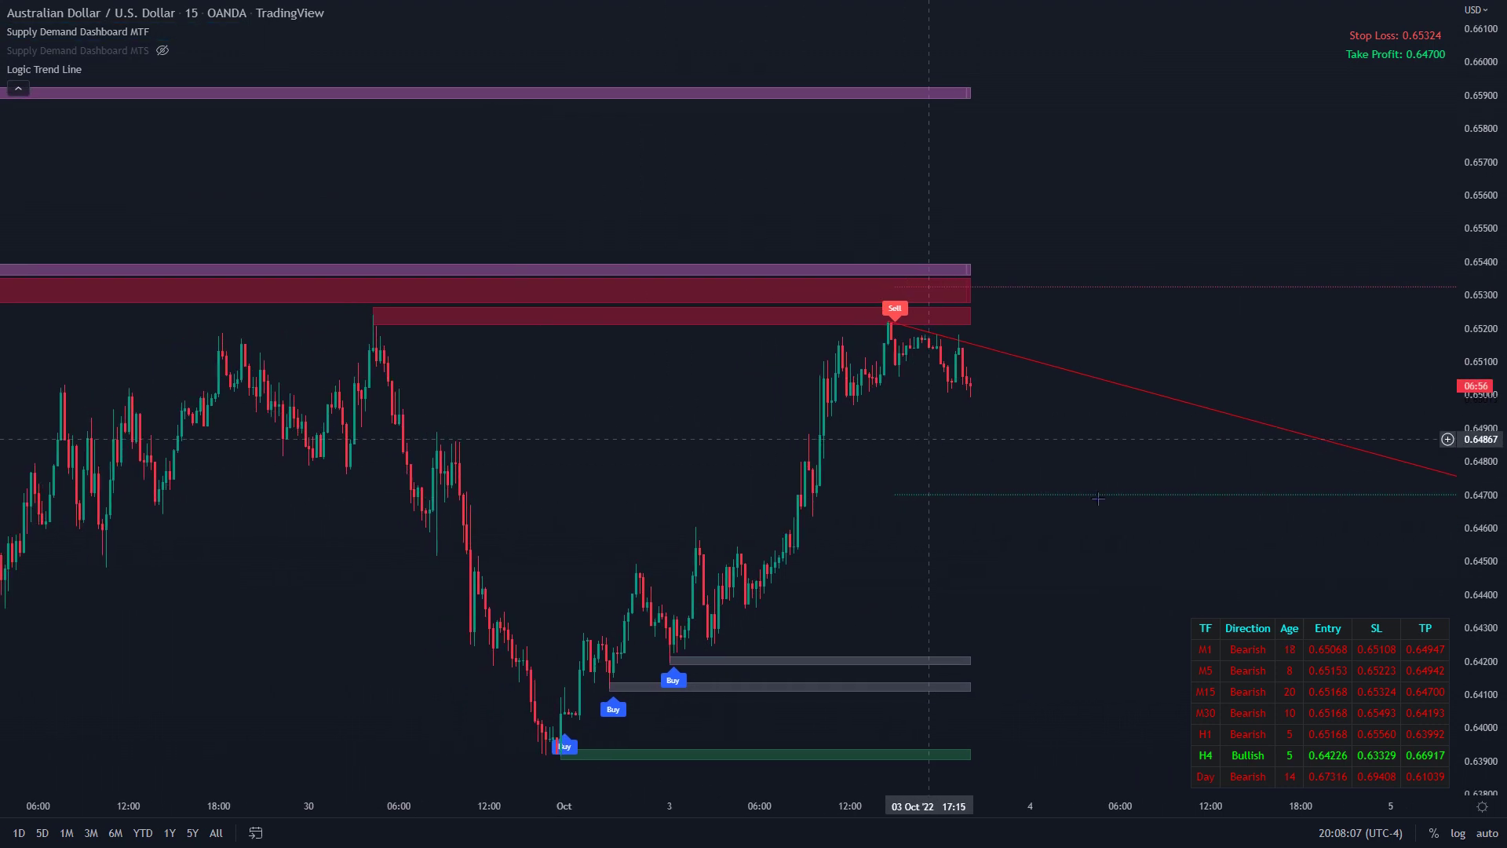
{"action": "scroll", "coordinate": [1480, 660], "scroll_direction": "up", "scroll_amount": 3}
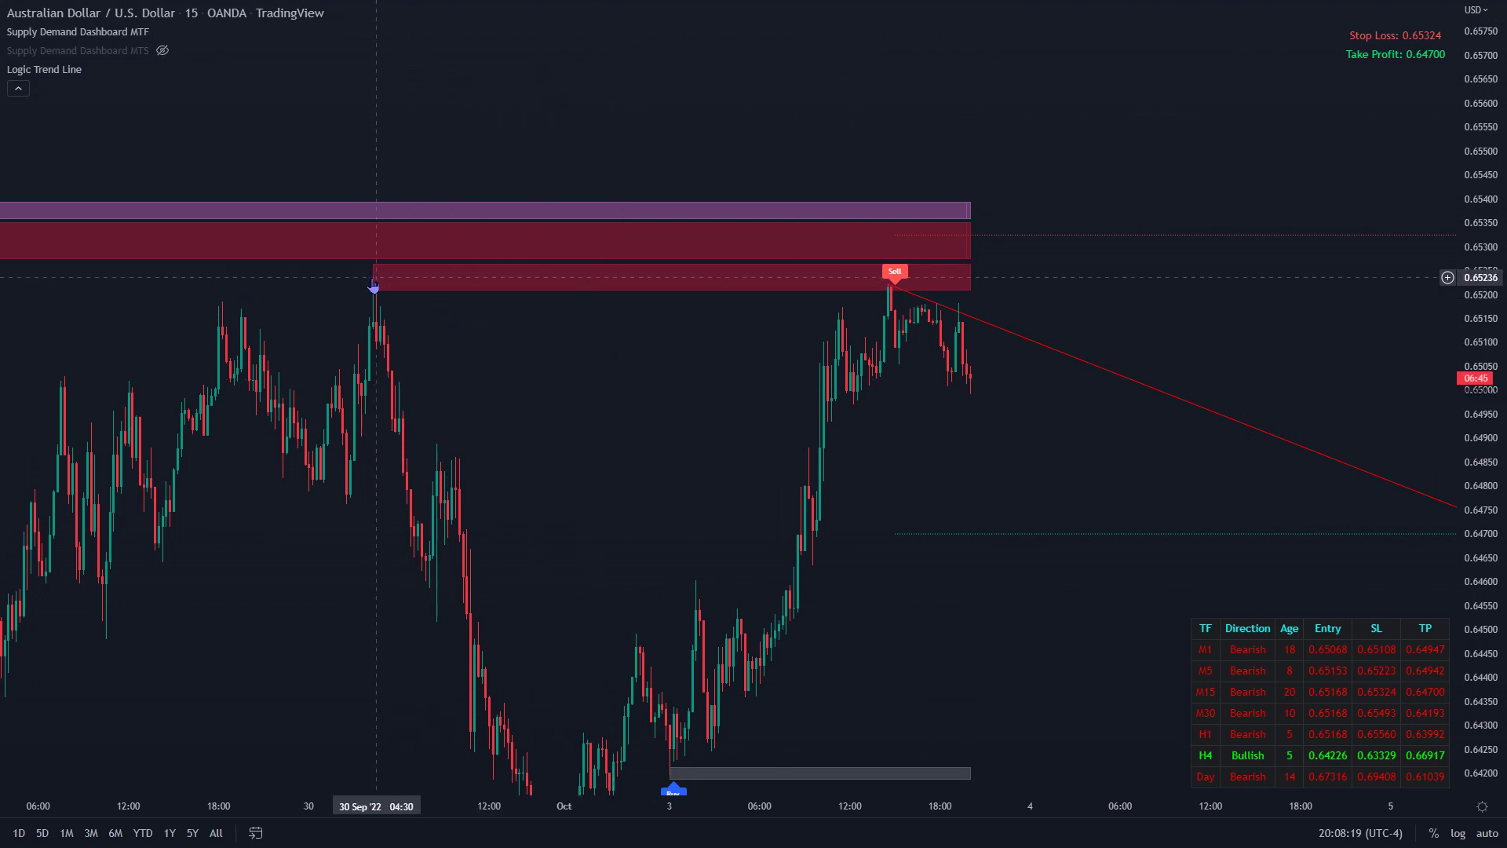
{"action": "left_click_drag", "start_coordinate": [942, 445], "coordinate": [971, 380]}
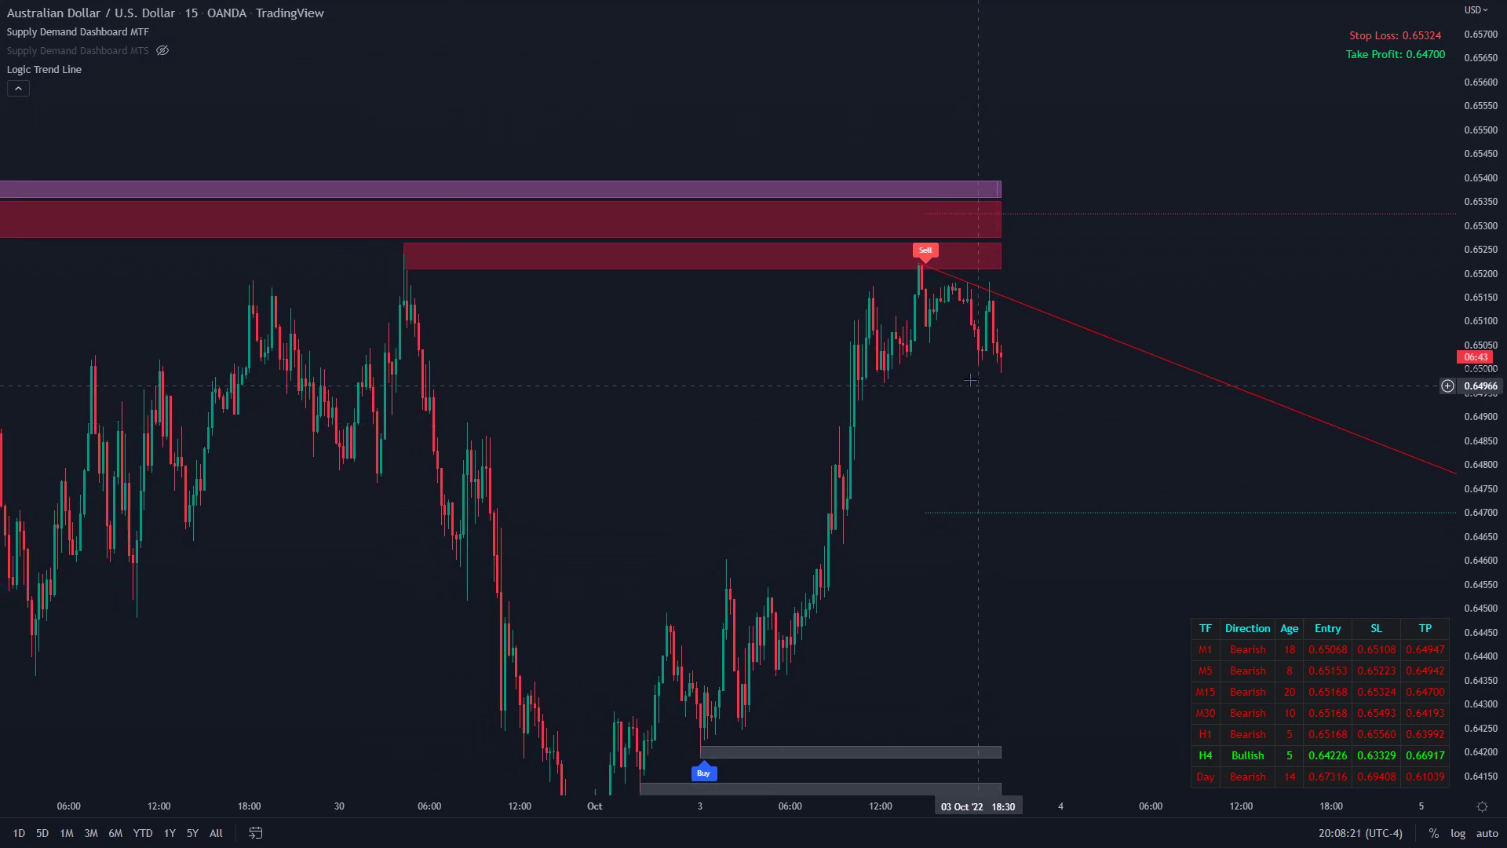